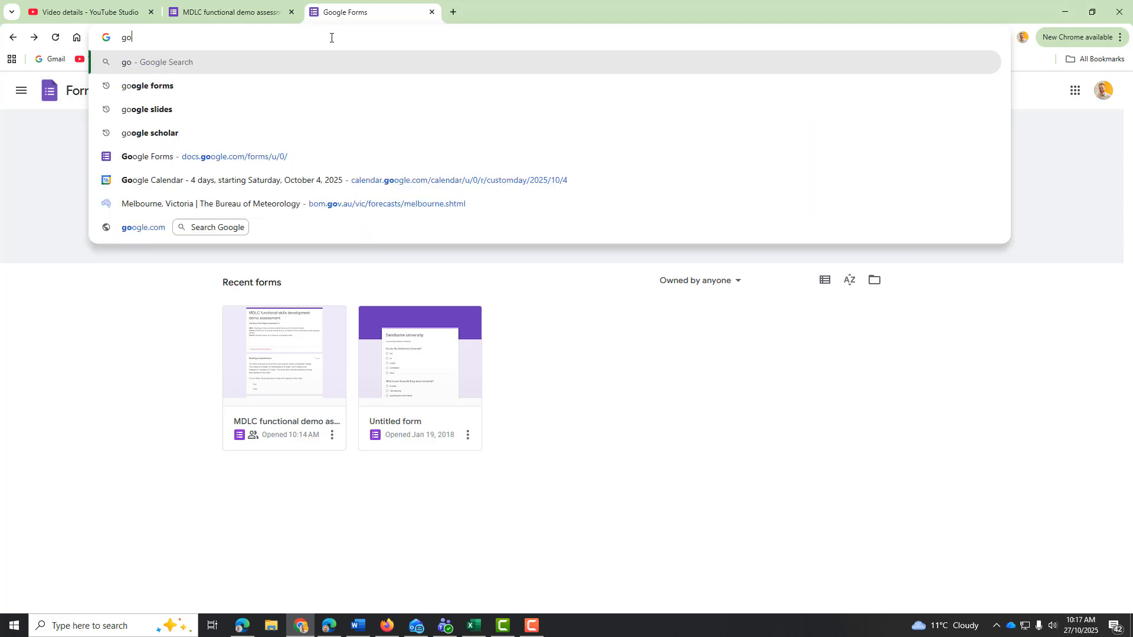
Step: Search Google for "google forms", check which Google account is signed in, and open the Google Forms home page
{"action": "type", "text": "og"}
{"action": "key", "text": "BackSpace"}
{"action": "type", "text": "ogle forms"}
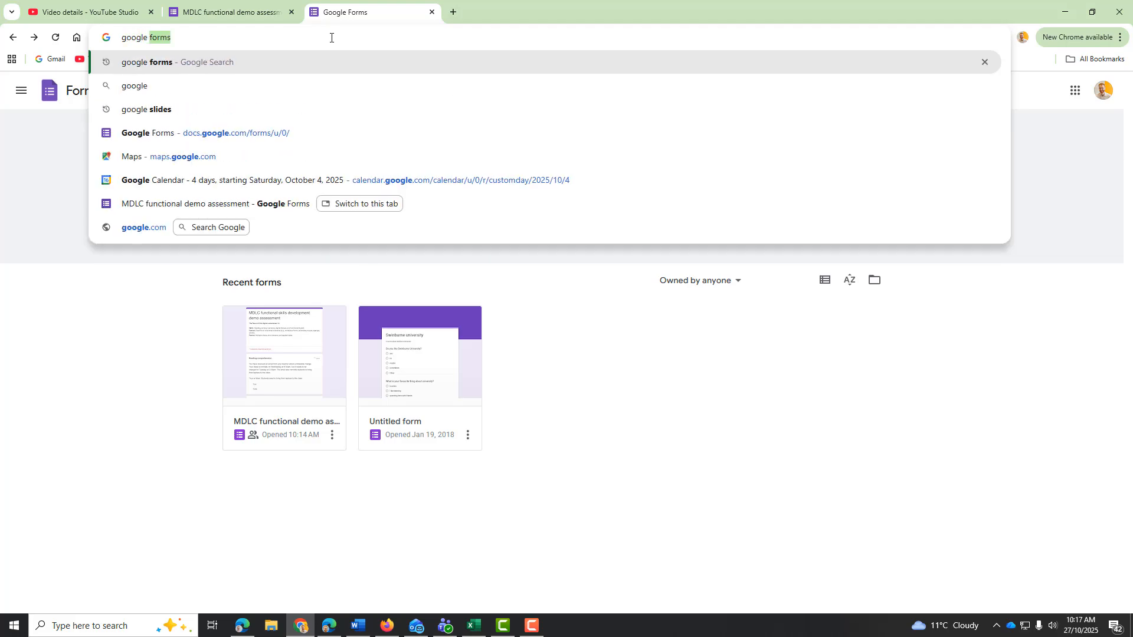
{"action": "key", "text": "Return"}
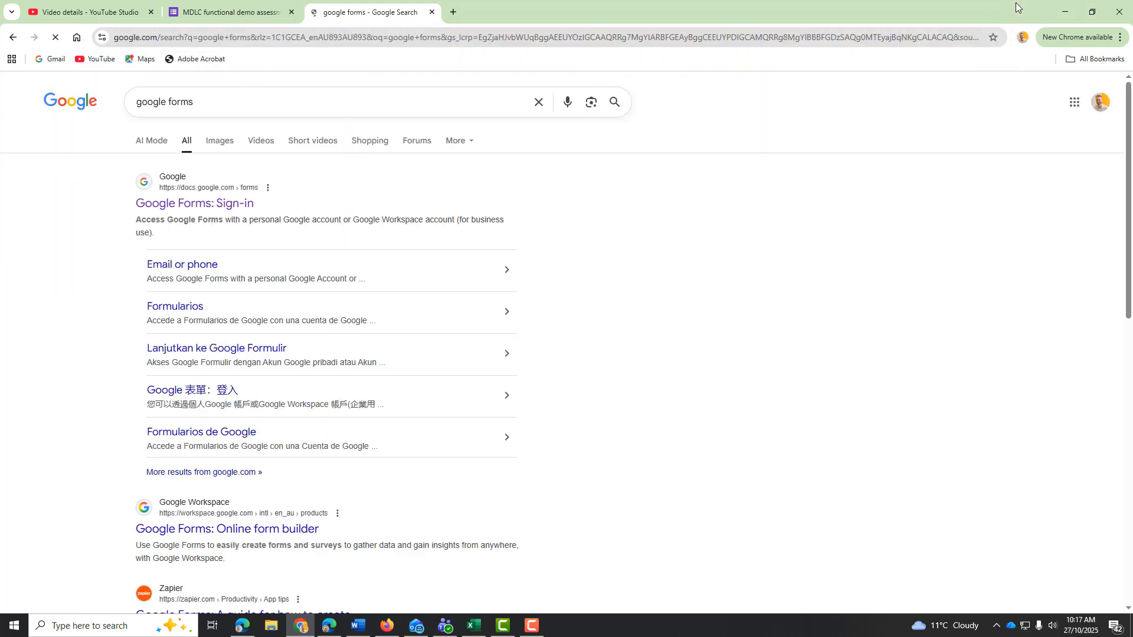
{"action": "left_click", "coordinate": [1100, 110]}
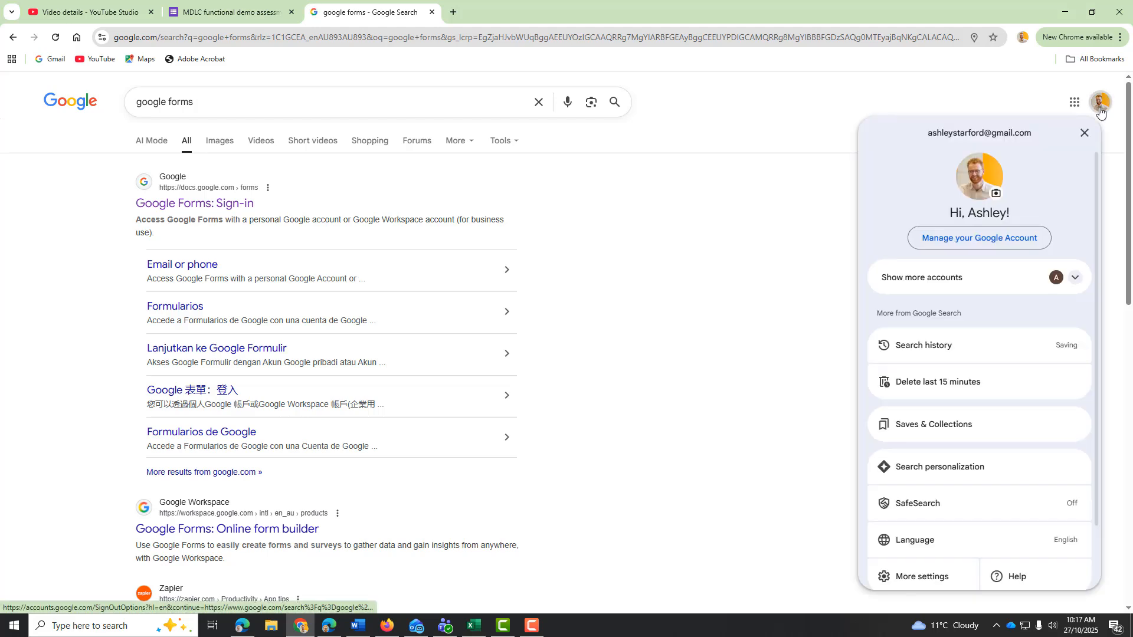
{"action": "left_click", "coordinate": [1099, 109]}
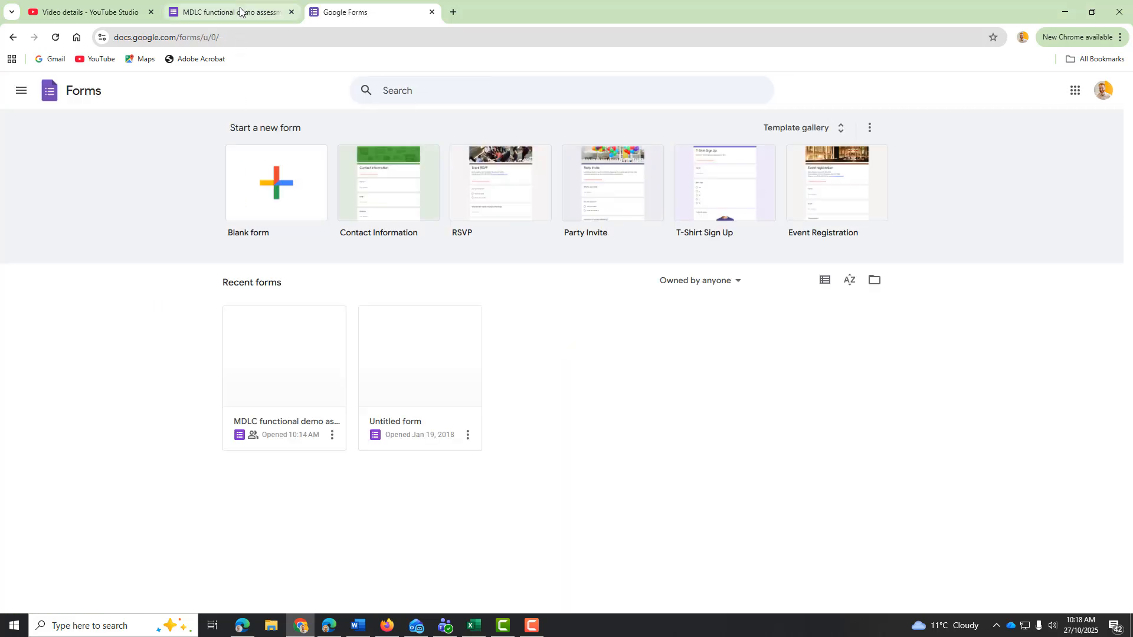
Step: Look over the existing MDLC functional demo assessment form and create a new blank form from the Forms home page
{"action": "left_click", "coordinate": [240, 11]}
{"action": "scroll", "coordinate": [232, 239], "scroll_direction": "up", "scroll_amount": 3}
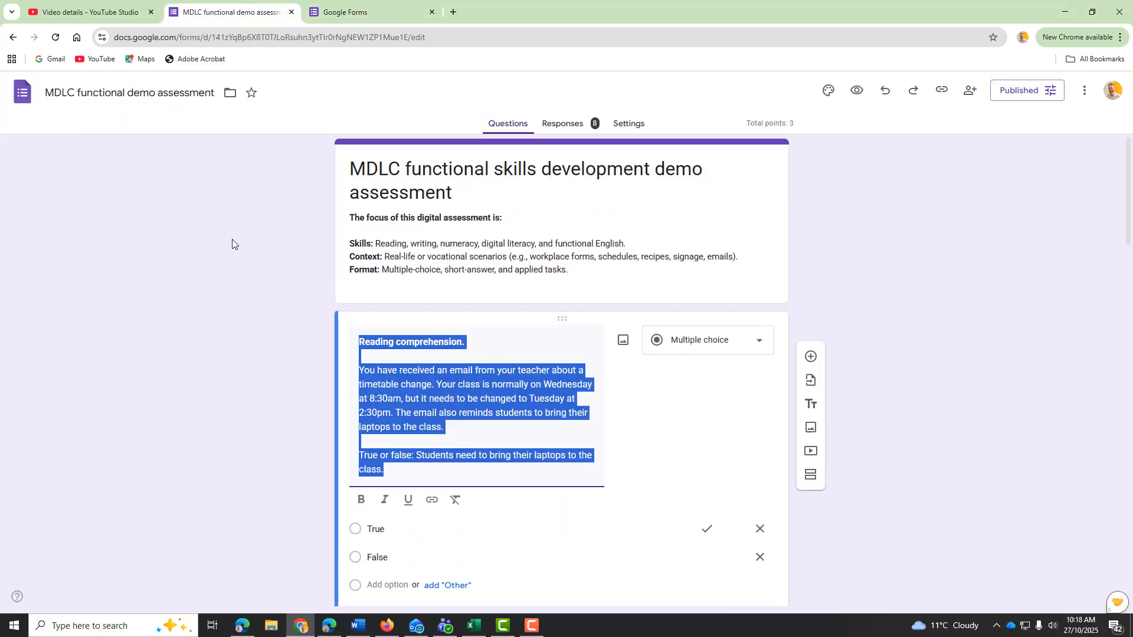
{"action": "left_click", "coordinate": [410, 175]}
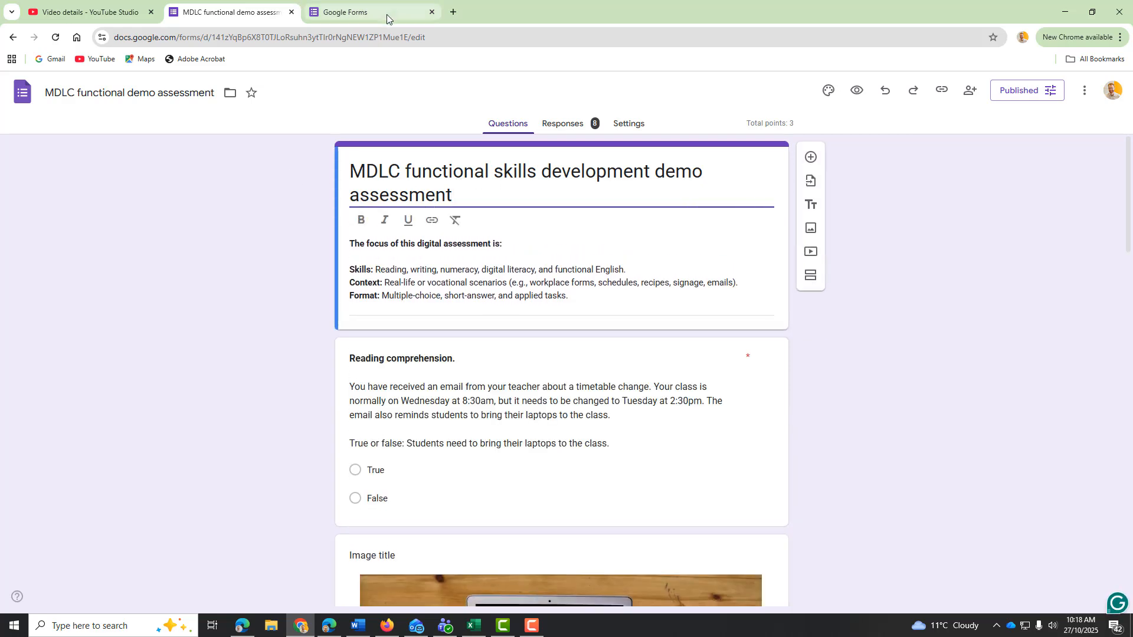
{"action": "mouse_move", "coordinate": [387, 14]}
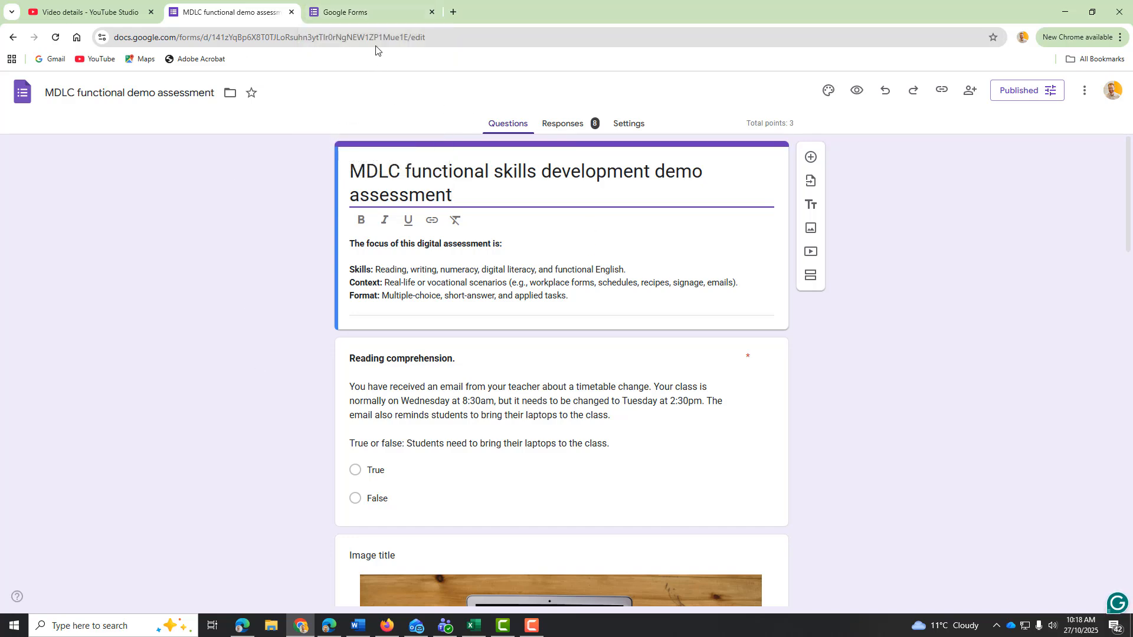
{"action": "left_click", "coordinate": [376, 15]}
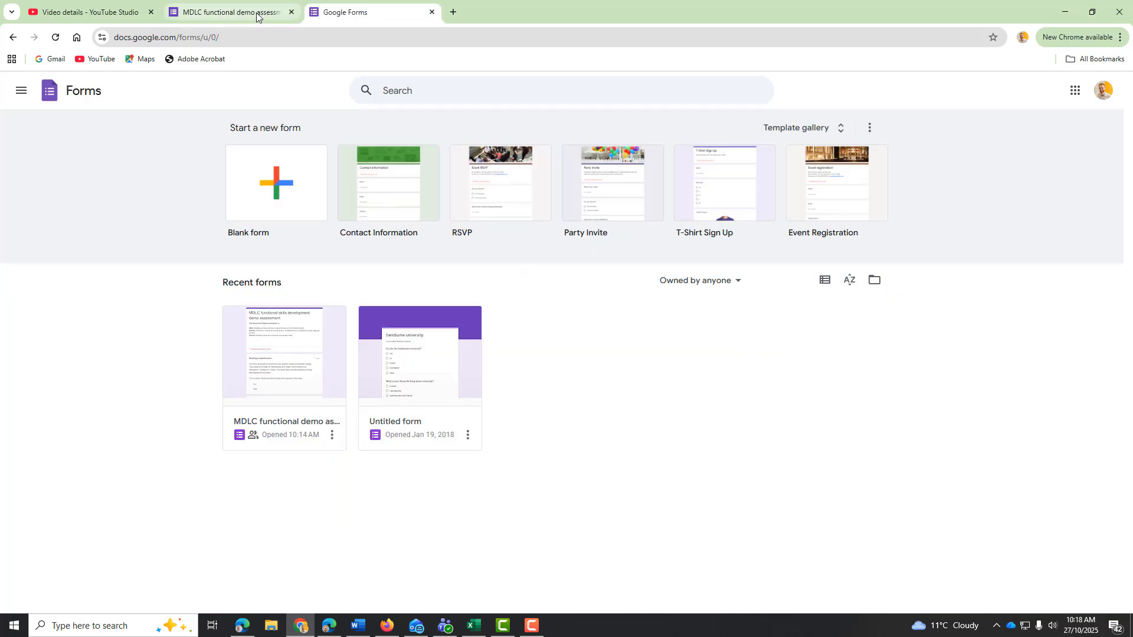
{"action": "left_click", "coordinate": [281, 198]}
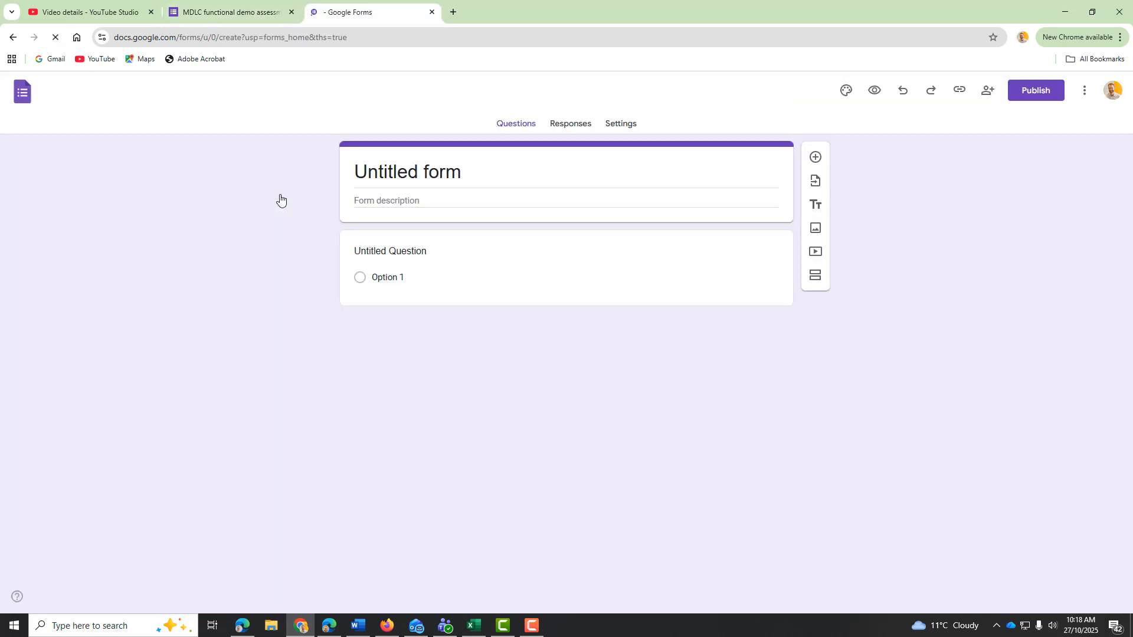
Step: Copy the title "MDLC functional skills development demo assessment" from the existing form into the new form's title
{"action": "left_click", "coordinate": [240, 19]}
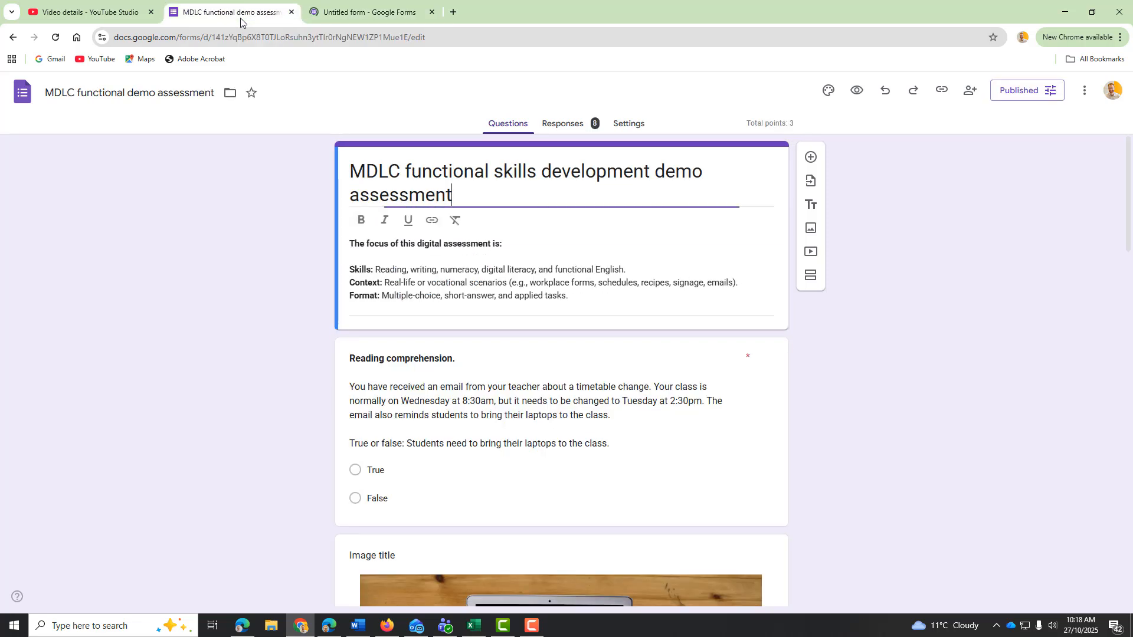
{"action": "left_click_drag", "start_coordinate": [468, 195], "coordinate": [346, 171]}
{"action": "key", "text": "ctrl+c"}
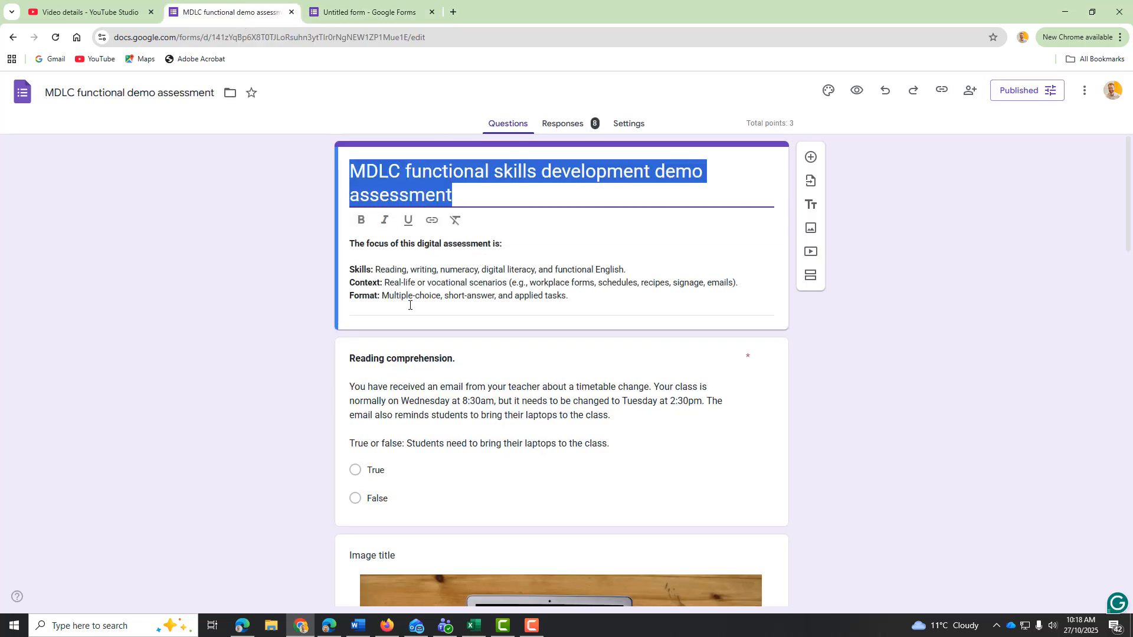
{"action": "left_click", "coordinate": [341, 15]}
{"action": "left_click", "coordinate": [410, 166]}
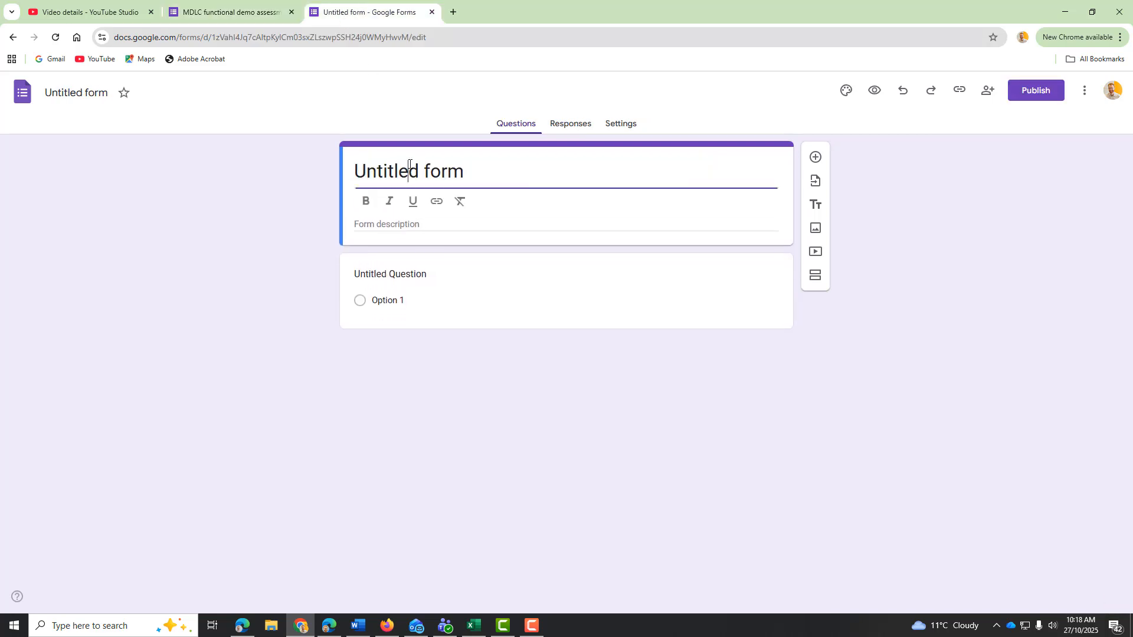
{"action": "key", "text": "ctrl+v"}
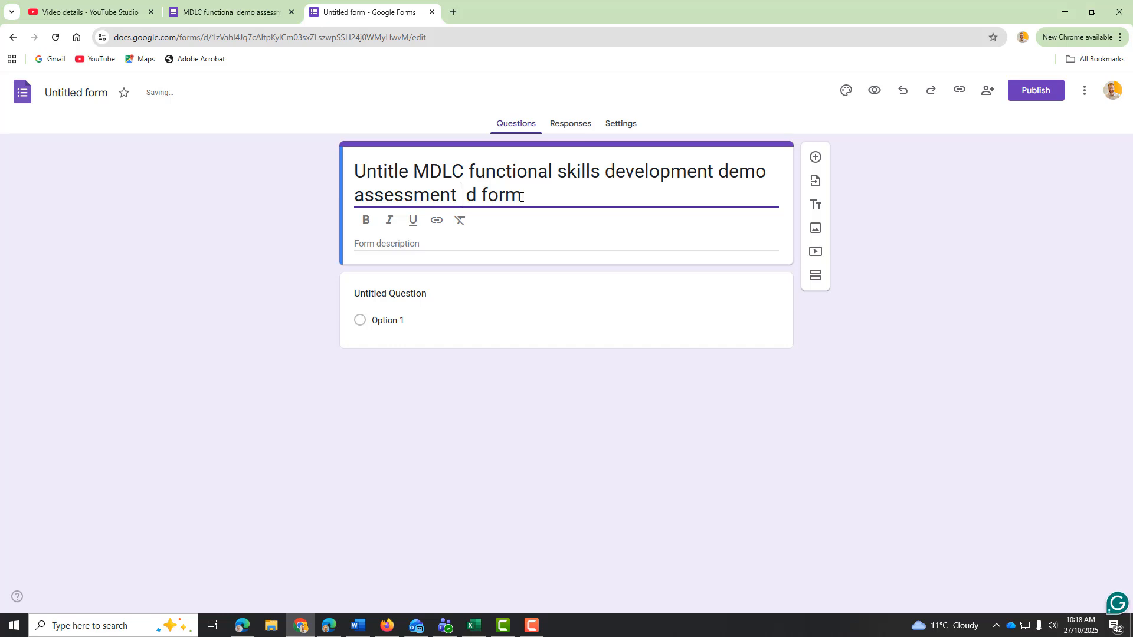
Step: Remove the leftover "d form" text after the pasted title in the new form
{"action": "key", "text": "Right"}
{"action": "key", "text": "Right"}
{"action": "key", "text": "Right"}
{"action": "key", "text": "Right"}
{"action": "key", "text": "Right"}
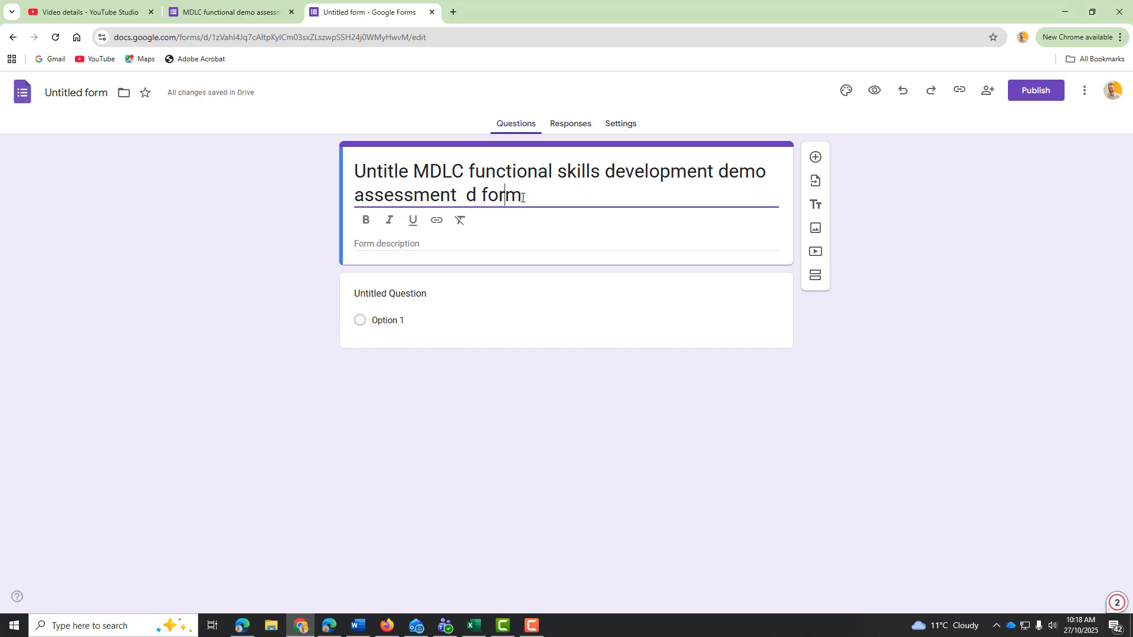
{"action": "key", "text": "BackSpace"}
{"action": "key", "text": "BackSpace"}
{"action": "key", "text": "BackSpace"}
{"action": "key", "text": "BackSpace"}
{"action": "key", "text": "BackSpace"}
{"action": "key", "text": "BackSpace"}
Step: Search Google Images for "assessment" and insert the illustration of three people at desks facing an ASSESSMENT screen
{"action": "left_click", "coordinate": [816, 227]}
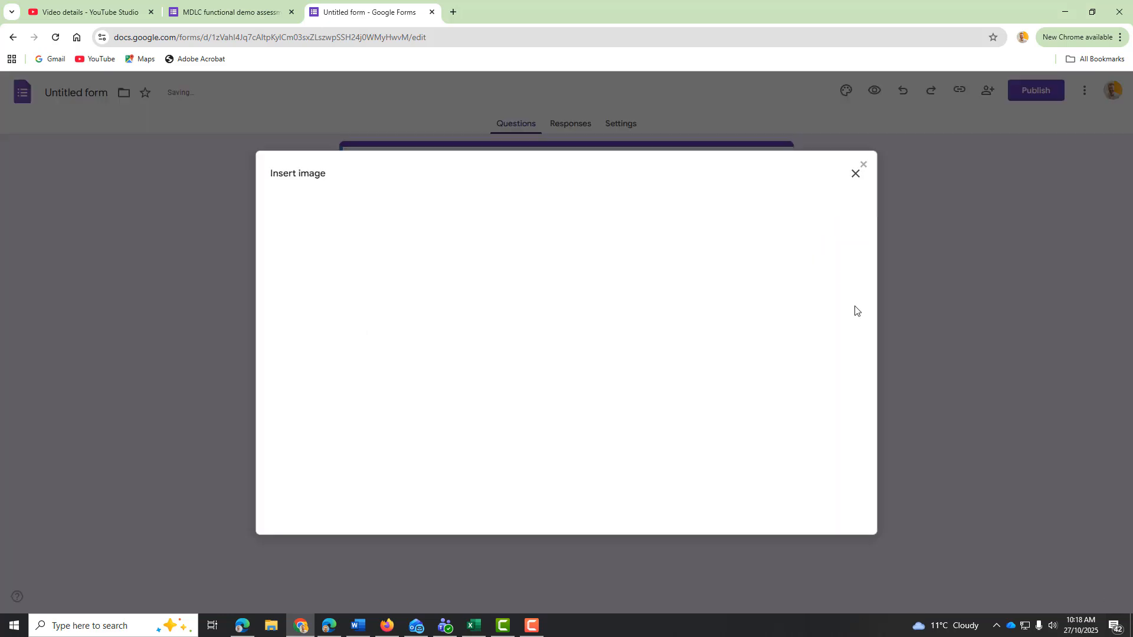
{"action": "left_click", "coordinate": [551, 212]}
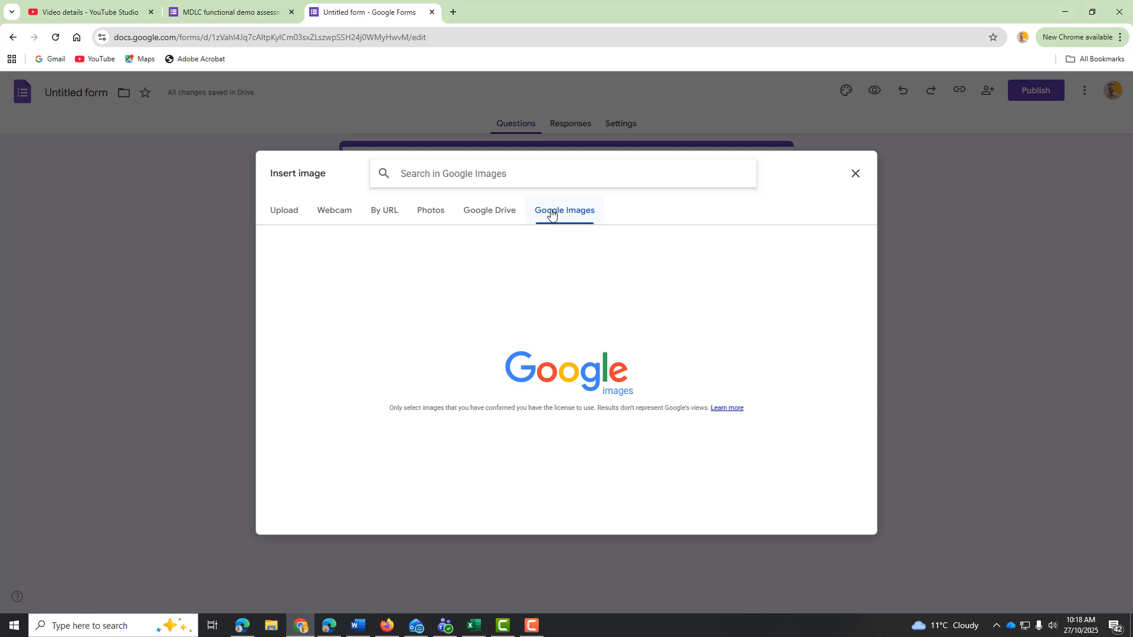
{"action": "type", "text": "assessment"}
{"action": "key", "text": "Return"}
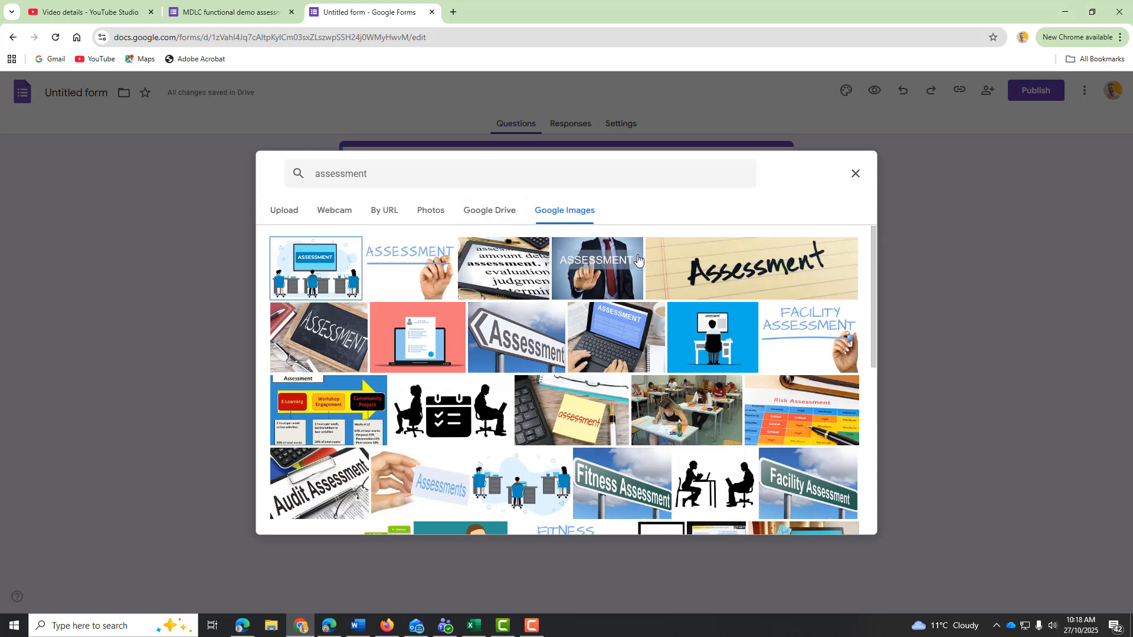
{"action": "left_click", "coordinate": [328, 271]}
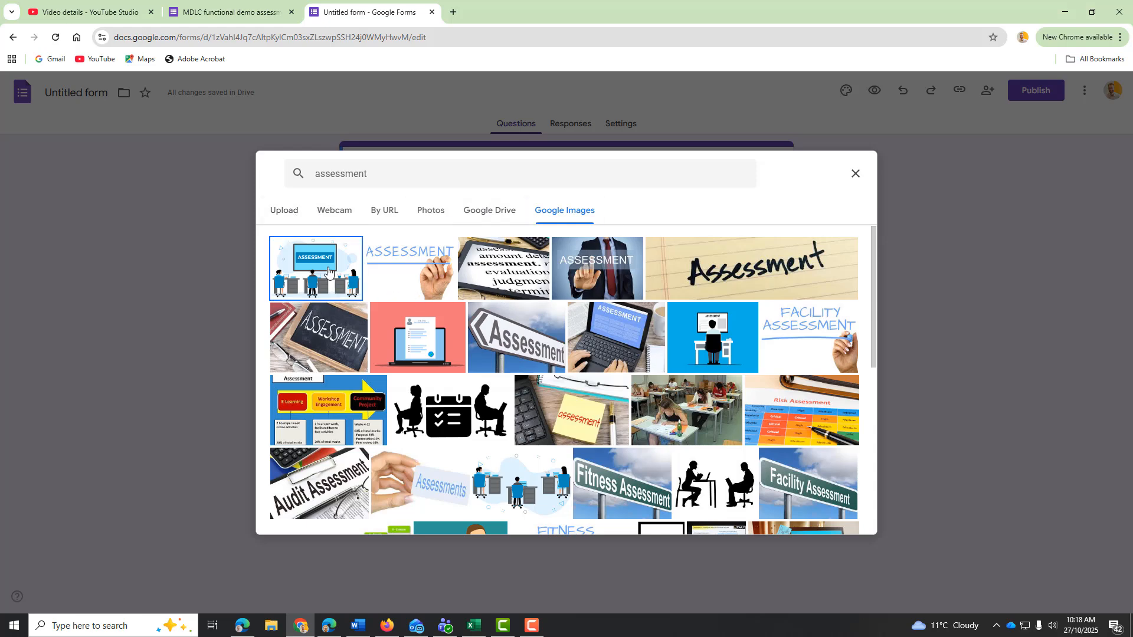
{"action": "left_click", "coordinate": [842, 520]}
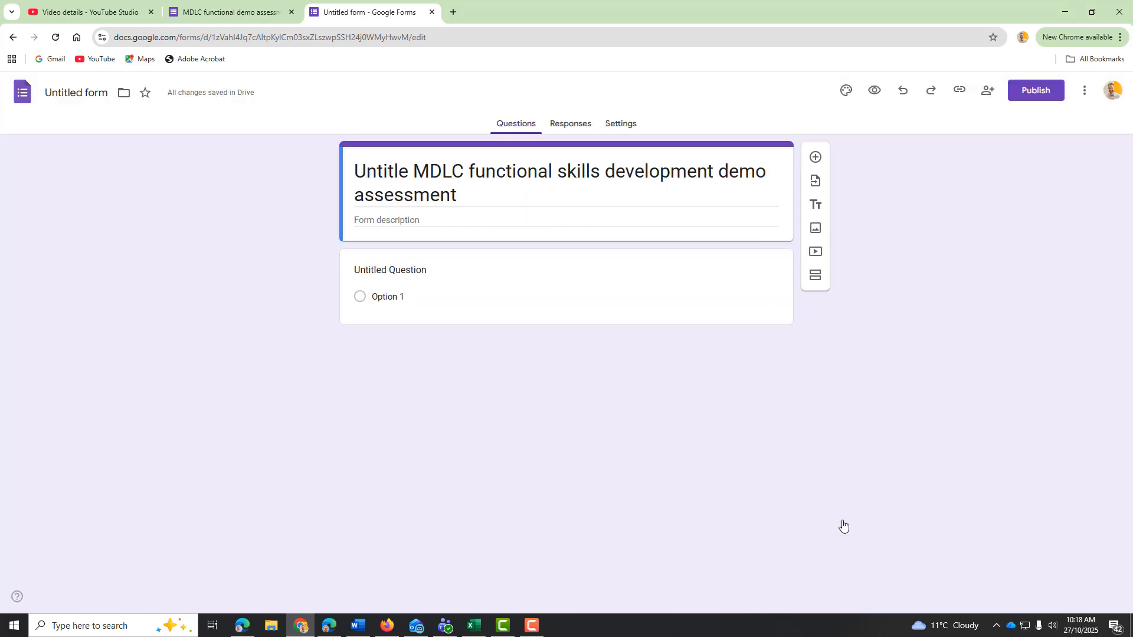
Step: Copy the whole description of the existing MDLC form, from the focus line through the Format line
{"action": "left_click", "coordinate": [277, 22]}
{"action": "left_click", "coordinate": [564, 283]}
{"action": "left_click", "coordinate": [583, 263]}
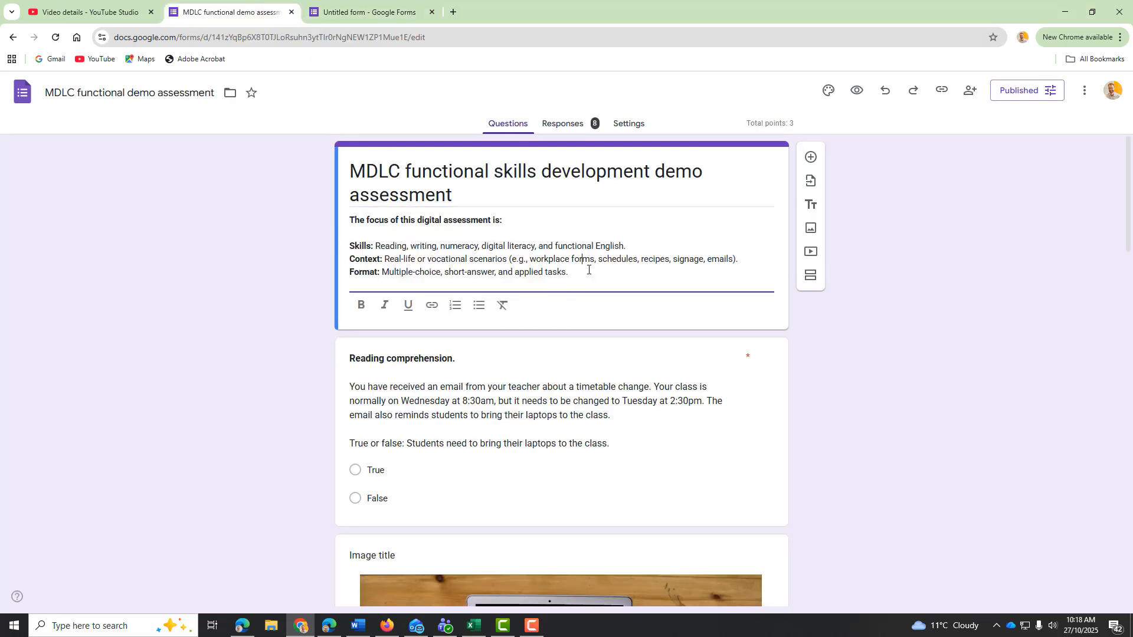
{"action": "left_click_drag", "start_coordinate": [570, 272], "coordinate": [348, 216]}
{"action": "key", "text": "ctrl+c"}
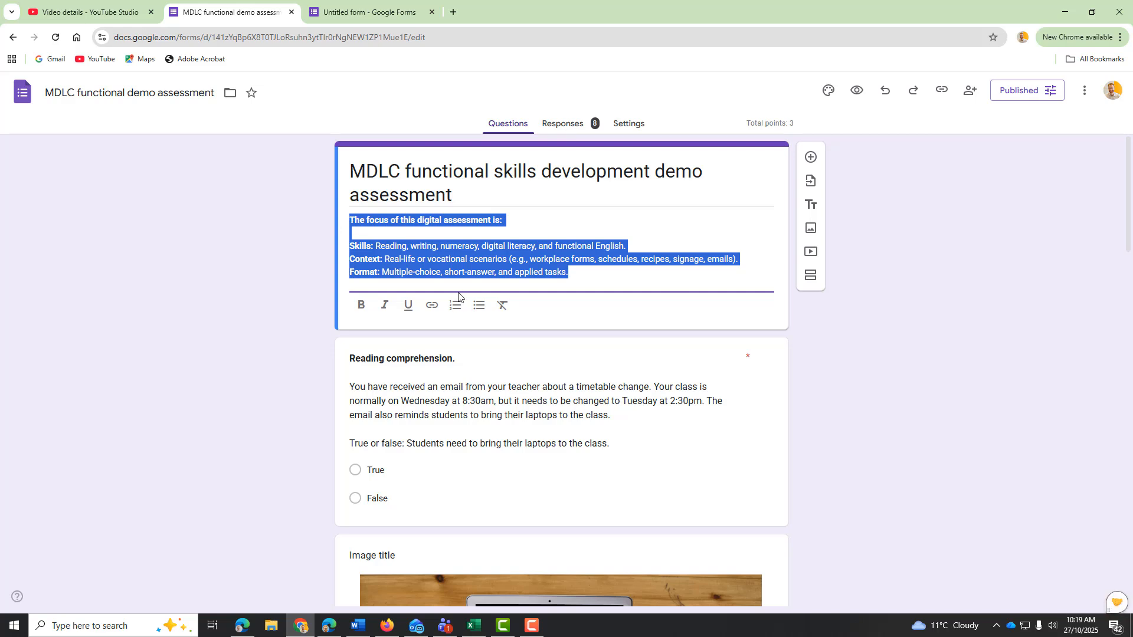
{"action": "left_click", "coordinate": [447, 272]}
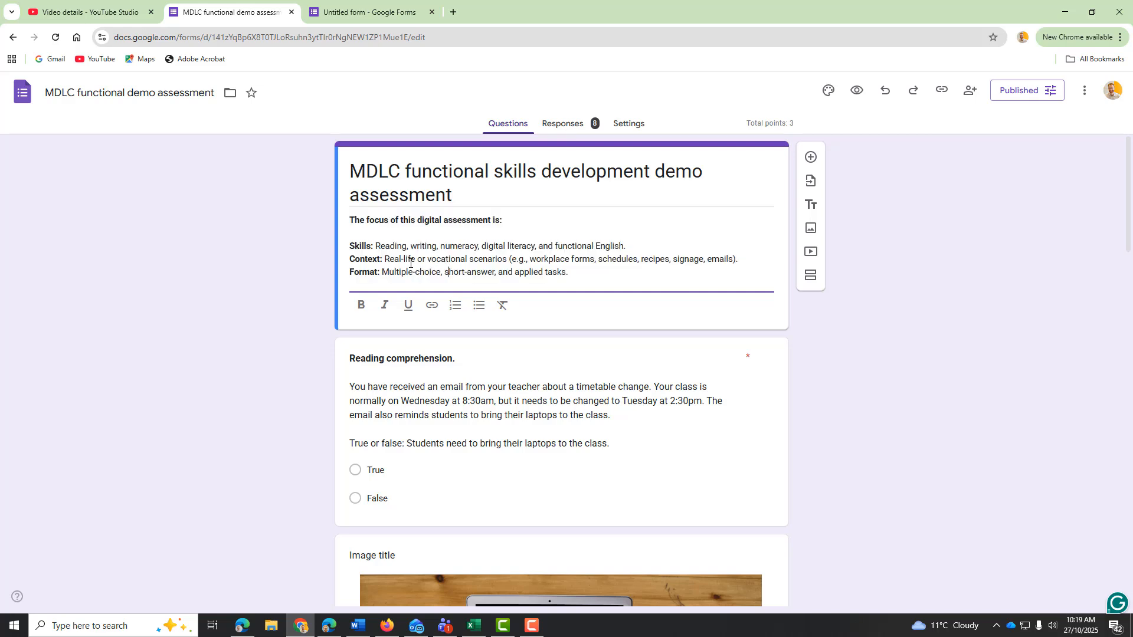
{"action": "left_click_drag", "start_coordinate": [383, 261], "coordinate": [509, 260]}
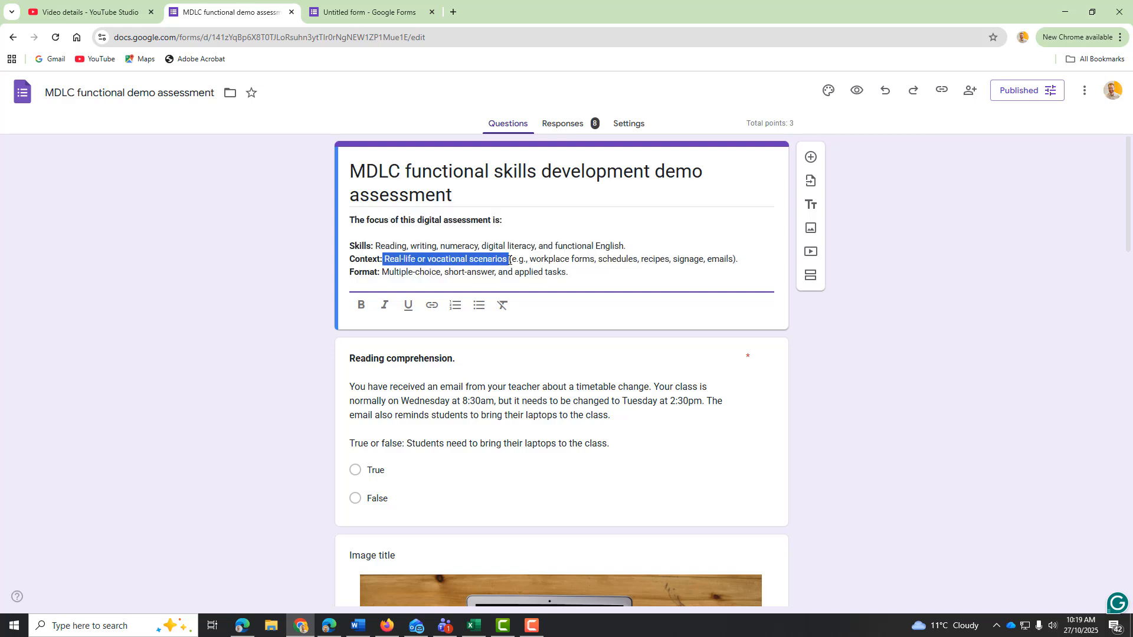
{"action": "left_click", "coordinate": [578, 276]}
{"action": "left_click_drag", "start_coordinate": [385, 276], "coordinate": [357, 273]}
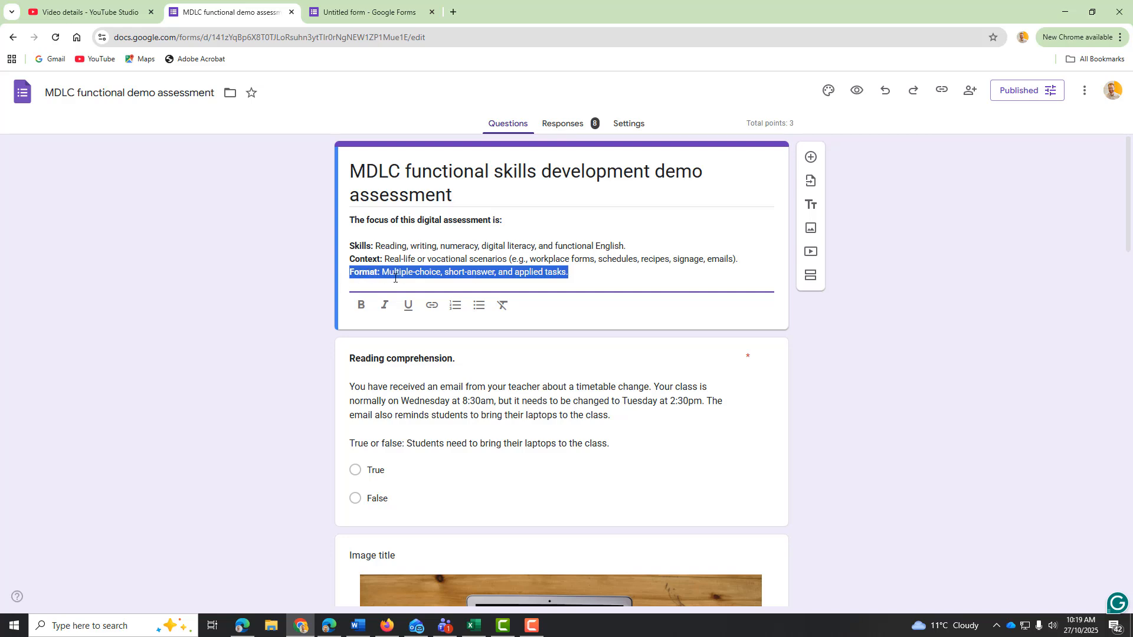
Step: Paste the copied focus, Skills, Context and Format text as the new form's description
{"action": "left_click", "coordinate": [365, 12]}
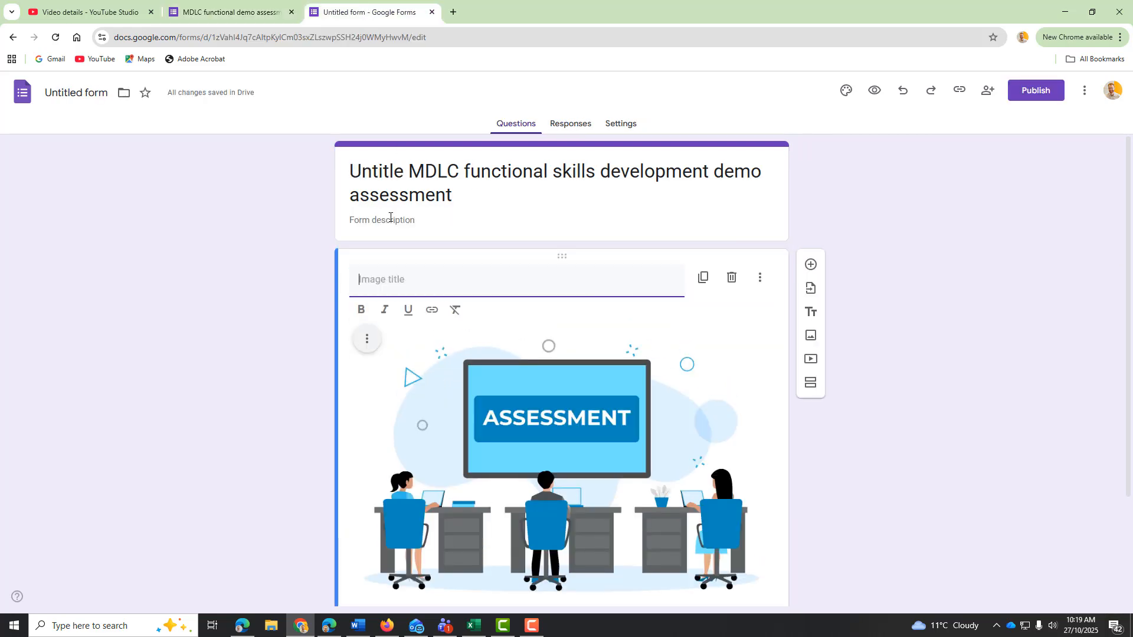
{"action": "left_click", "coordinate": [390, 219]}
{"action": "key", "text": "ctrl+v"}
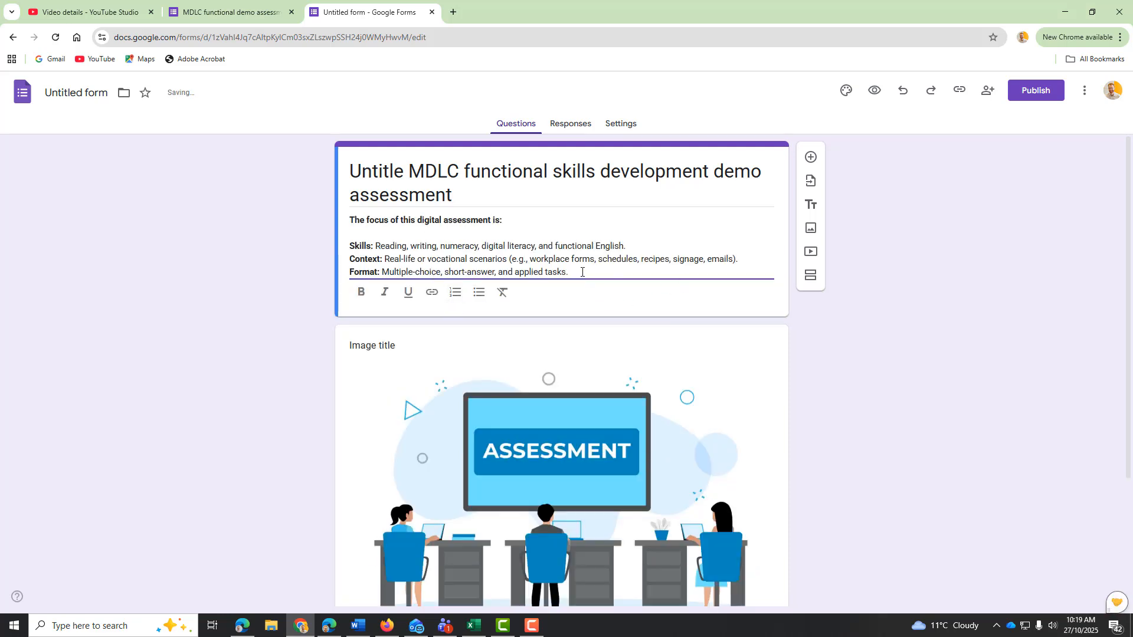
Step: Format the description's Skills, Context and Format lines as a numbered list and its opening focus line as a bulleted list
{"action": "left_click_drag", "start_coordinate": [582, 272], "coordinate": [346, 246]}
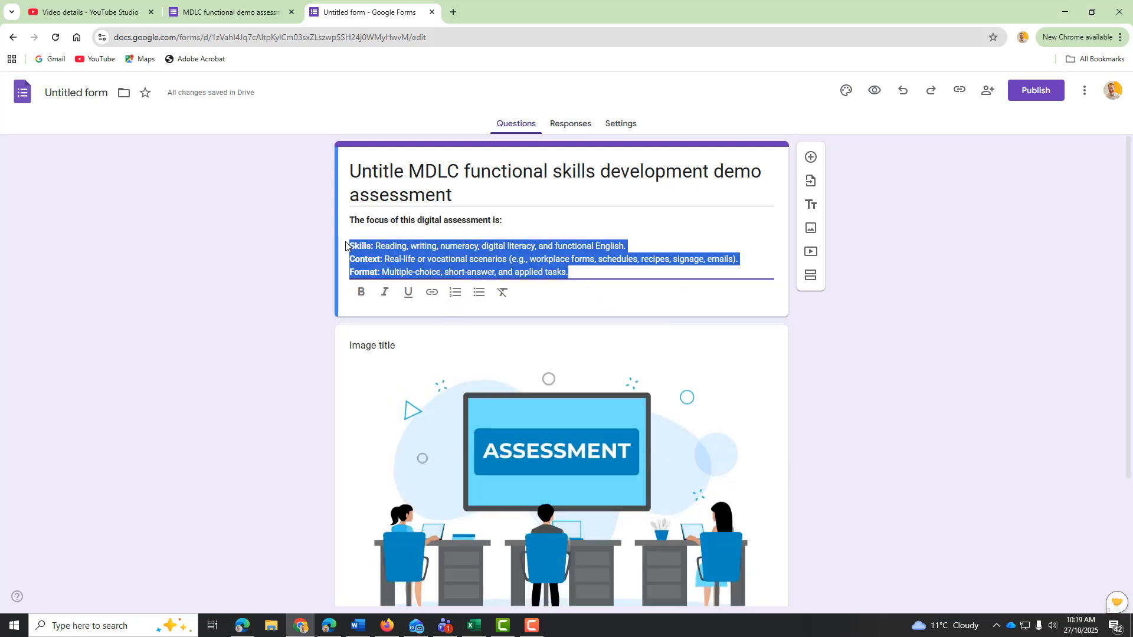
{"action": "left_click", "coordinate": [455, 292]}
{"action": "left_click", "coordinate": [494, 219]}
{"action": "left_click_drag", "start_coordinate": [504, 220], "coordinate": [348, 220]}
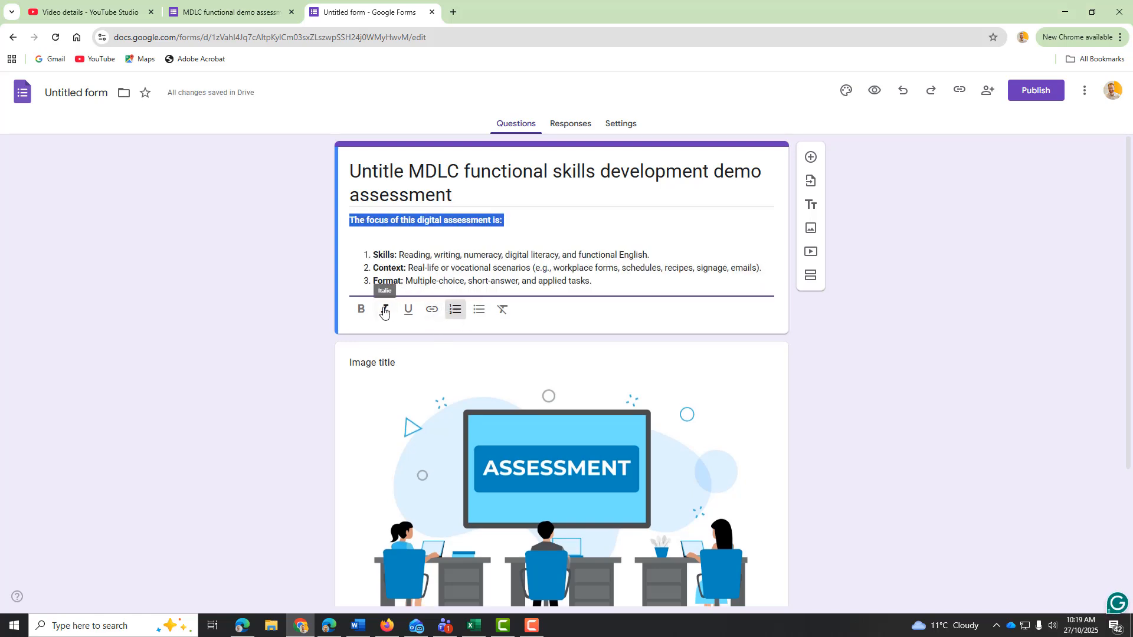
{"action": "left_click", "coordinate": [478, 309]}
Step: Title the inserted image "Assessment is fun!" and make the title italic
{"action": "scroll", "coordinate": [596, 285], "scroll_direction": "down", "scroll_amount": 2}
{"action": "scroll", "coordinate": [453, 283], "scroll_direction": "down", "scroll_amount": 1}
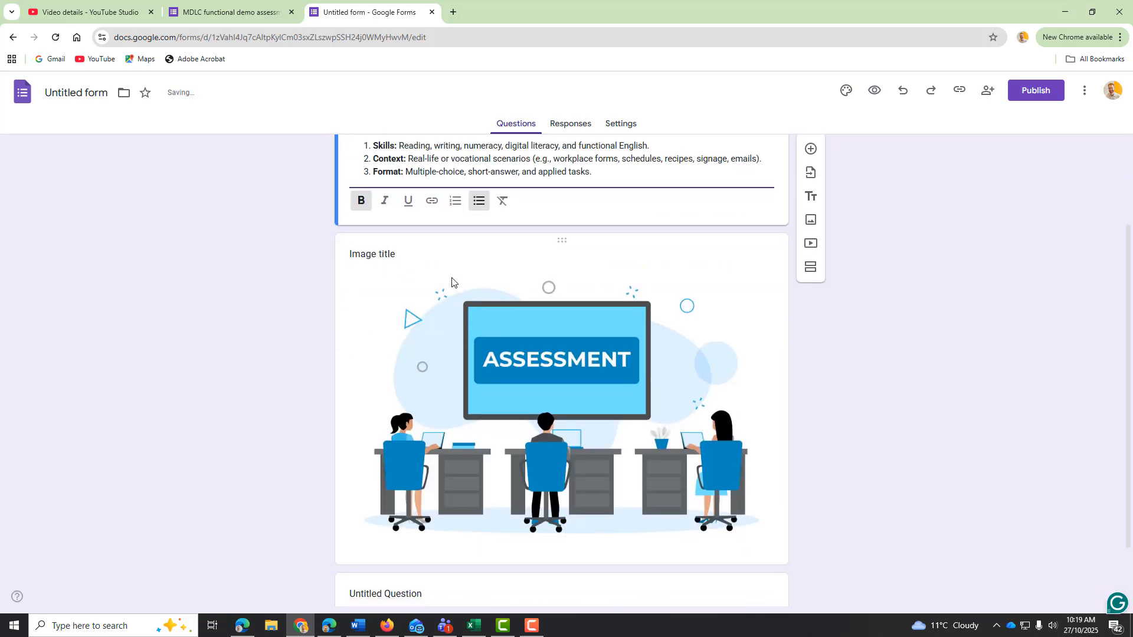
{"action": "left_click", "coordinate": [407, 208]}
{"action": "type", "text": "A"}
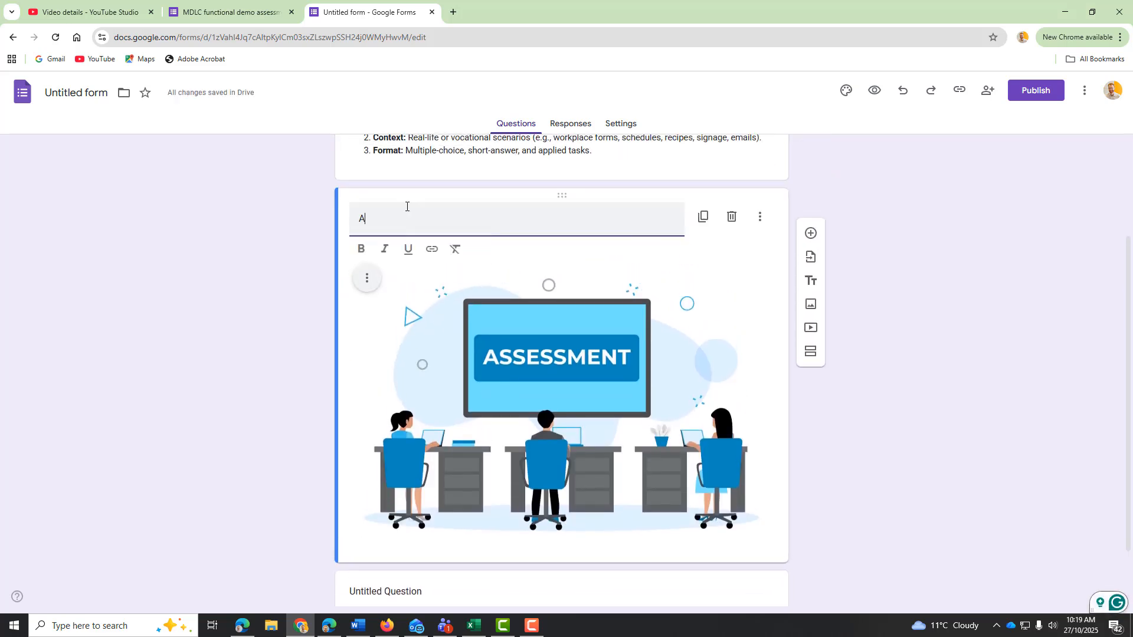
{"action": "type", "text": "ssessment is fun!"}
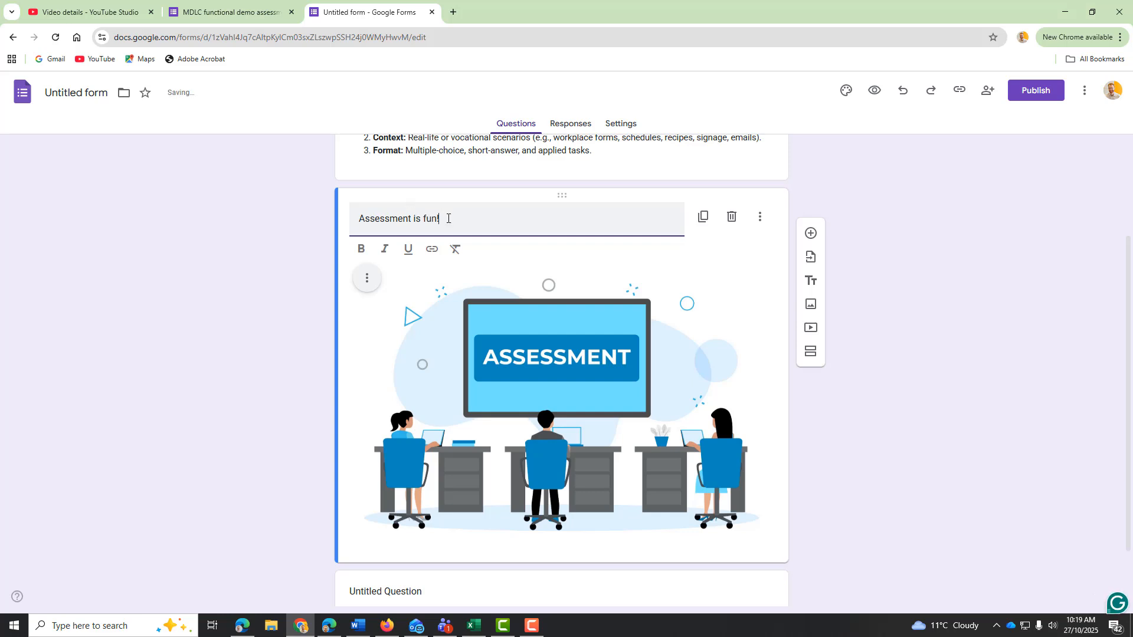
{"action": "left_click_drag", "start_coordinate": [448, 217], "coordinate": [314, 222]}
{"action": "left_click", "coordinate": [384, 248]}
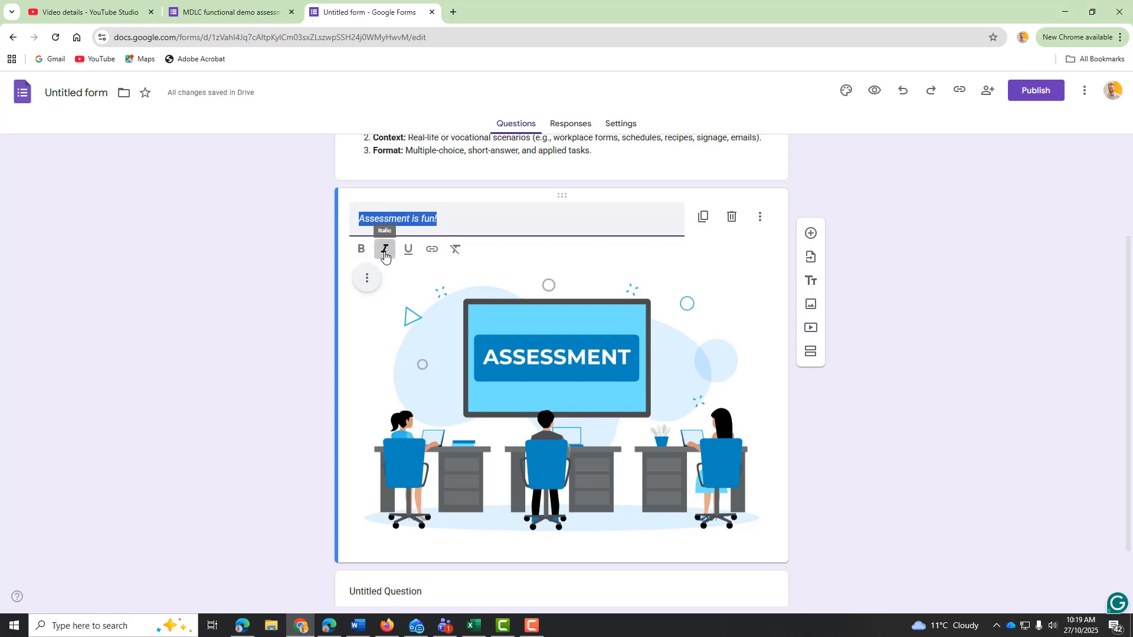
Step: Add a new question below the untitled multiple-choice question
{"action": "scroll", "coordinate": [386, 263], "scroll_direction": "down", "scroll_amount": 1}
{"action": "left_click", "coordinate": [382, 511]}
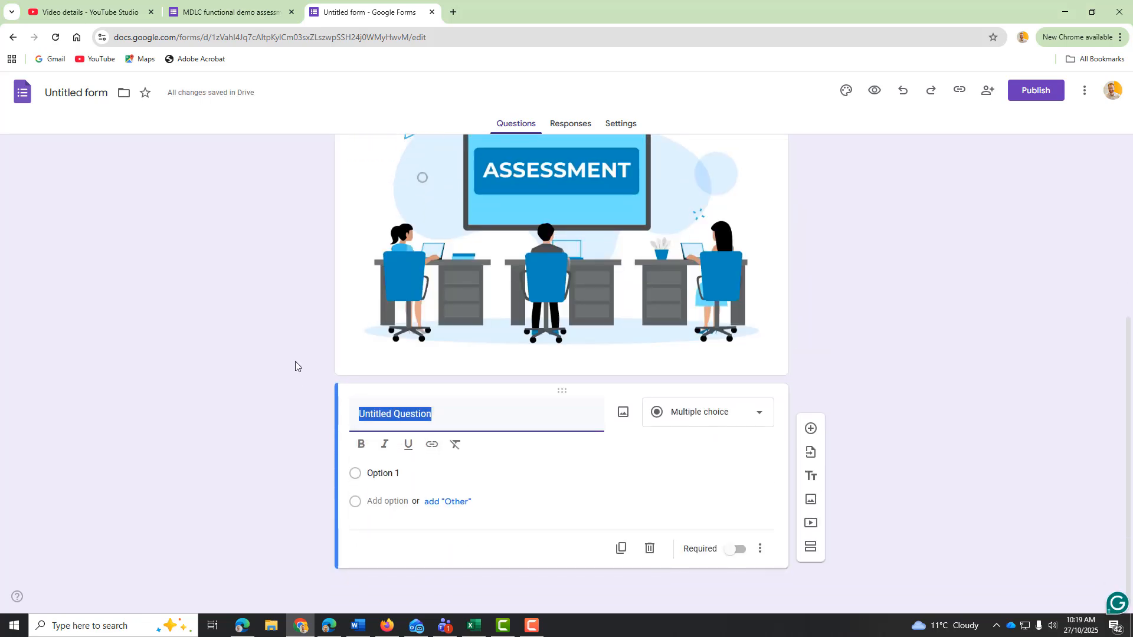
{"action": "left_click", "coordinate": [489, 415]}
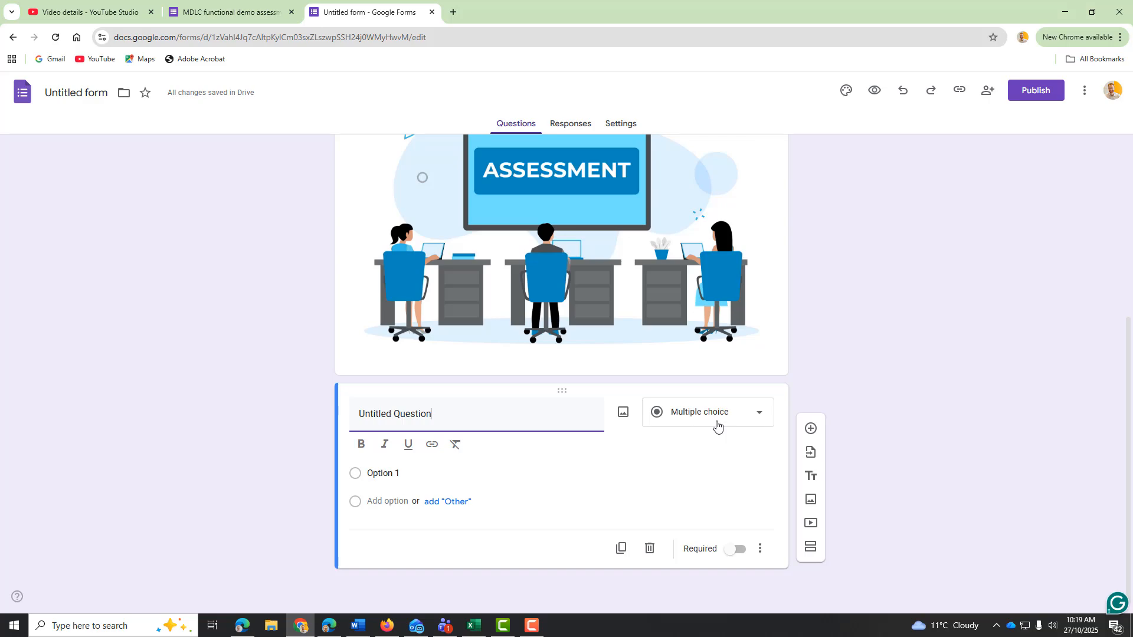
{"action": "left_click", "coordinate": [811, 429]}
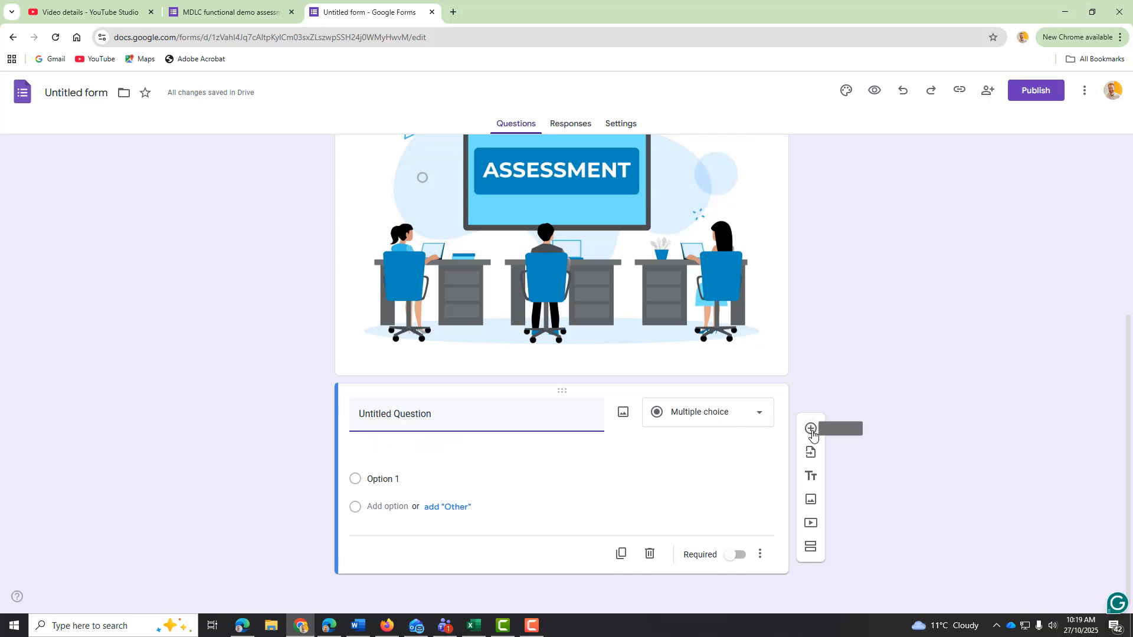
Step: Check the questions in the demo assessment, and add another multiple-choice question at the end of the new form
{"action": "left_click", "coordinate": [224, 12]}
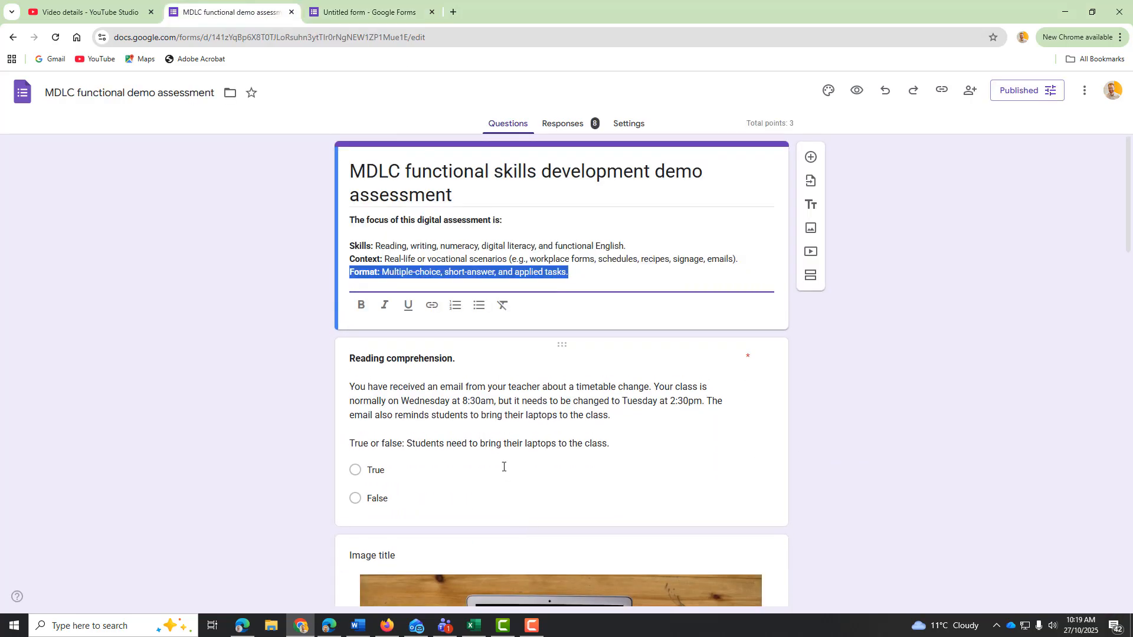
{"action": "scroll", "coordinate": [501, 465], "scroll_direction": "down", "scroll_amount": 4}
{"action": "scroll", "coordinate": [501, 464], "scroll_direction": "down", "scroll_amount": 15}
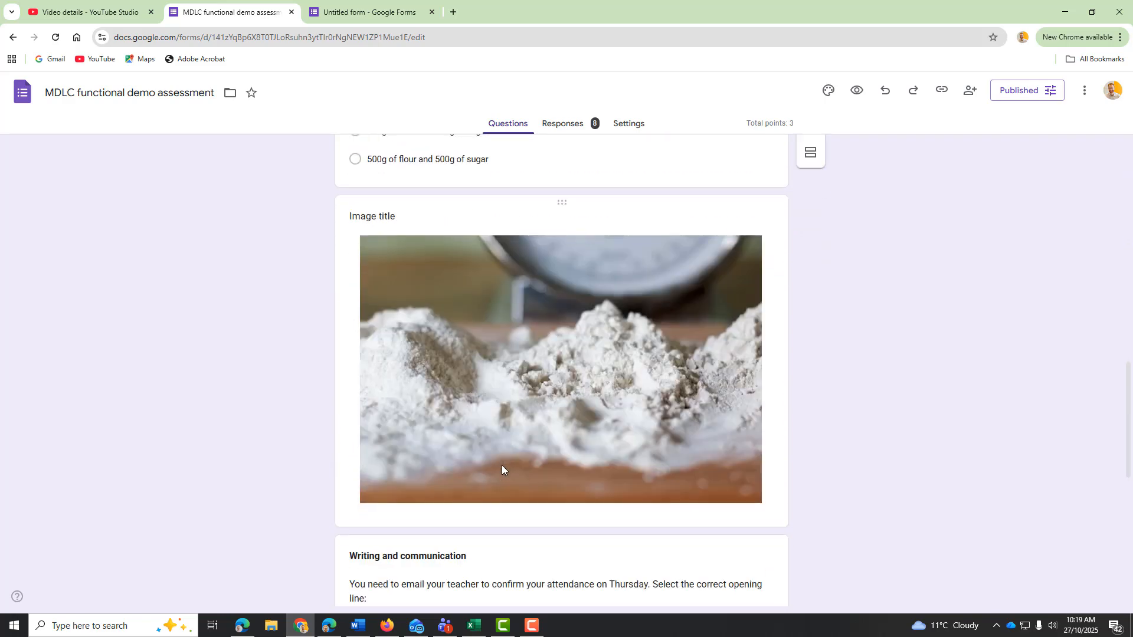
{"action": "scroll", "coordinate": [501, 466], "scroll_direction": "down", "scroll_amount": 4}
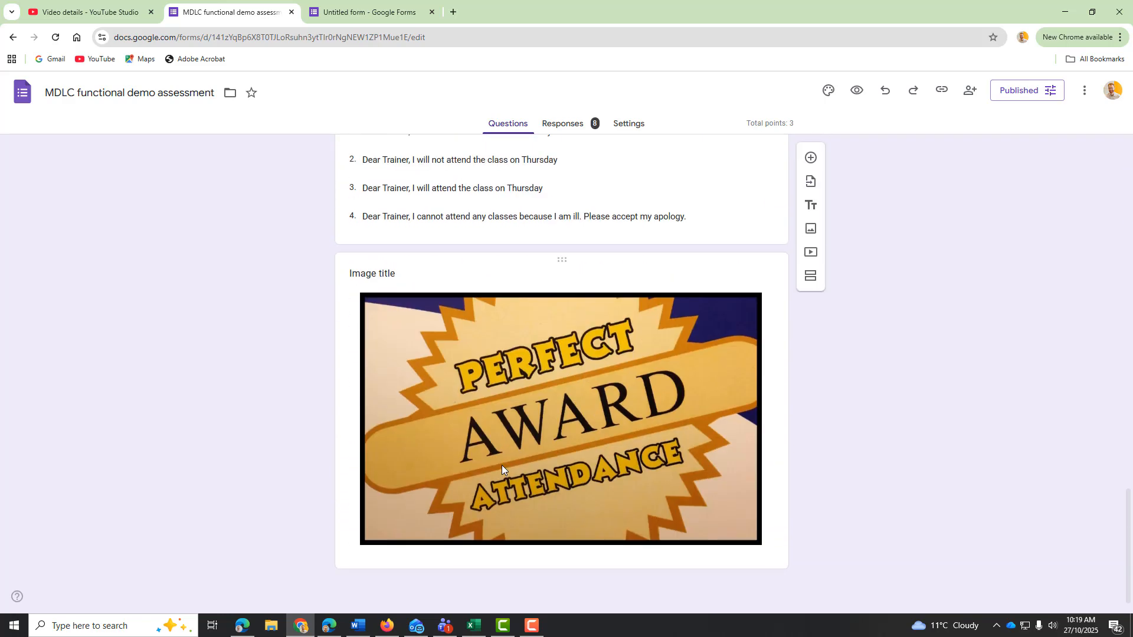
{"action": "scroll", "coordinate": [502, 466], "scroll_direction": "up", "scroll_amount": 6}
{"action": "left_click", "coordinate": [353, 13]}
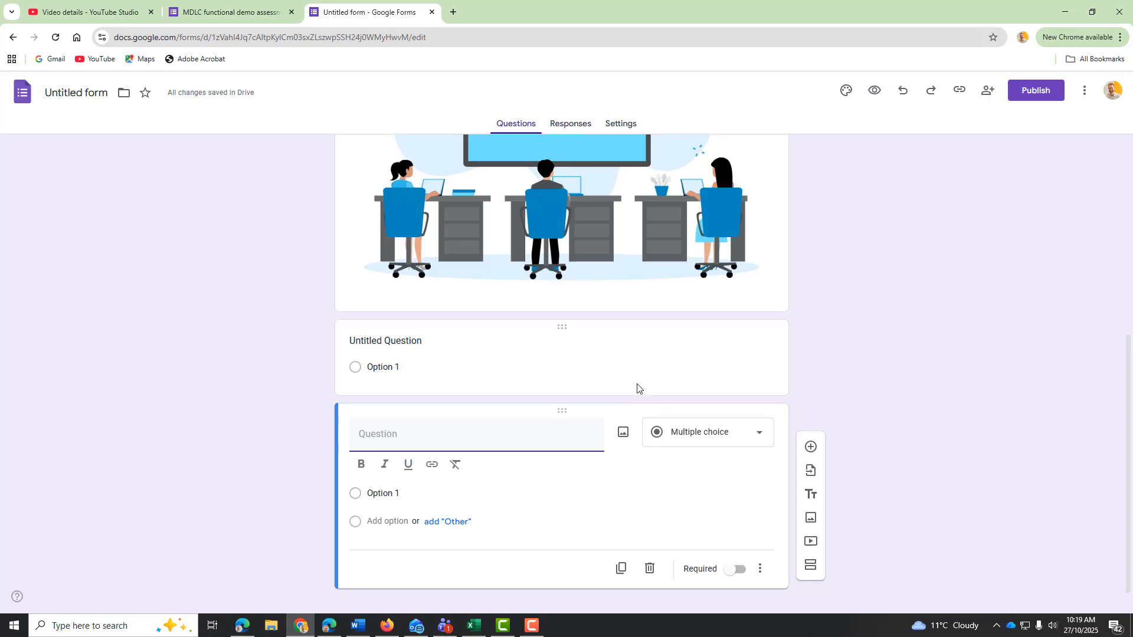
{"action": "left_click", "coordinate": [813, 426]}
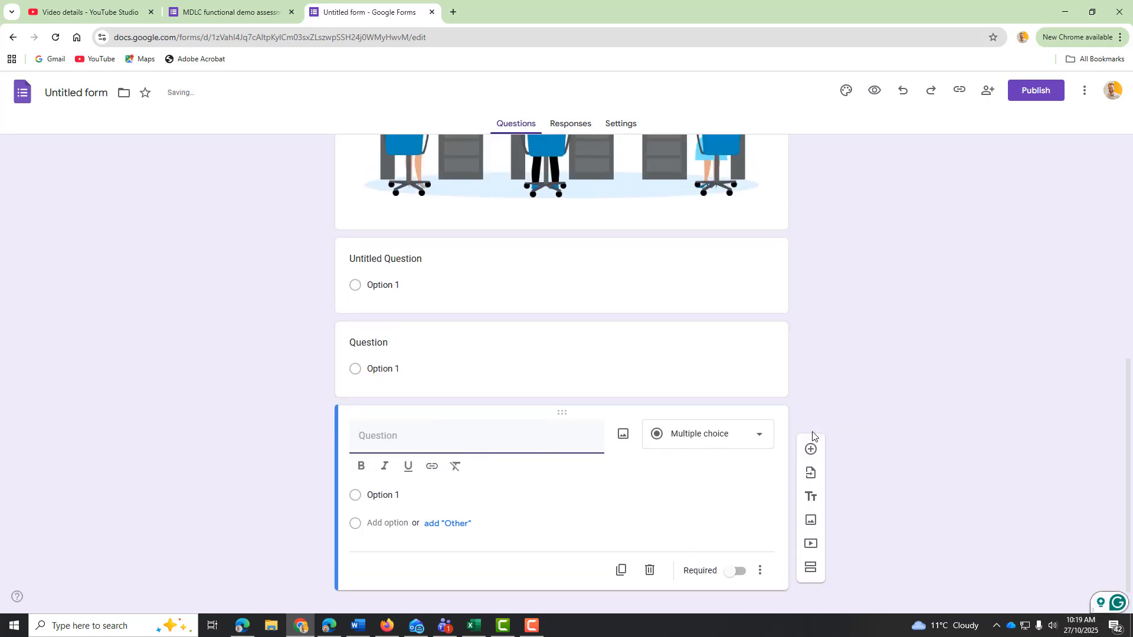
{"action": "scroll", "coordinate": [812, 436], "scroll_direction": "up", "scroll_amount": 7}
{"action": "scroll", "coordinate": [811, 439], "scroll_direction": "down", "scroll_amount": 8}
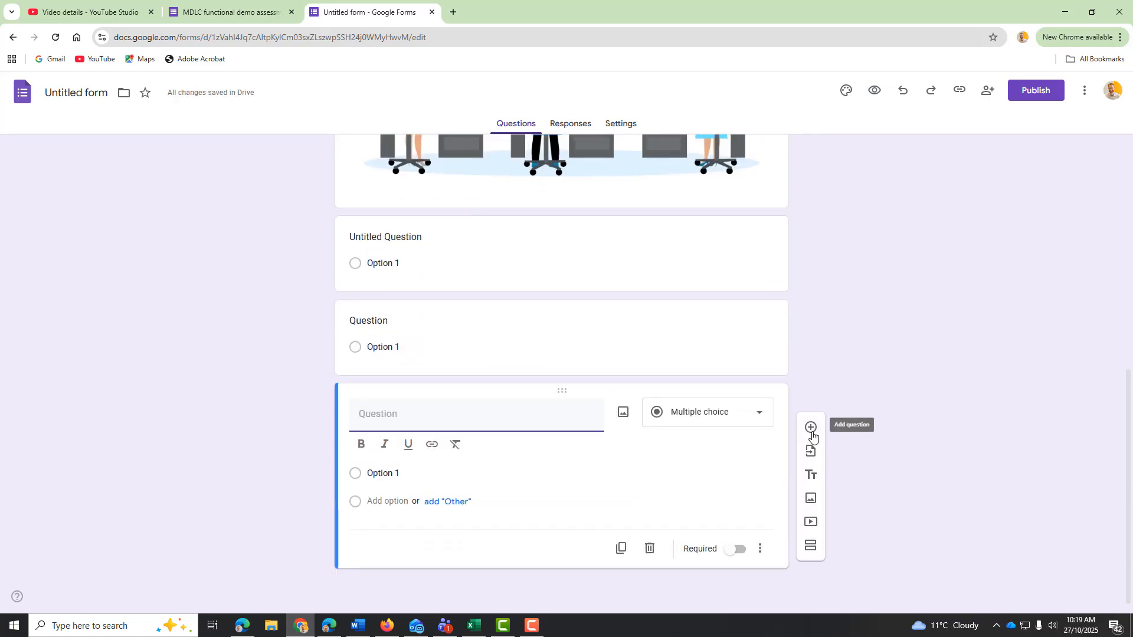
{"action": "left_click", "coordinate": [413, 237]}
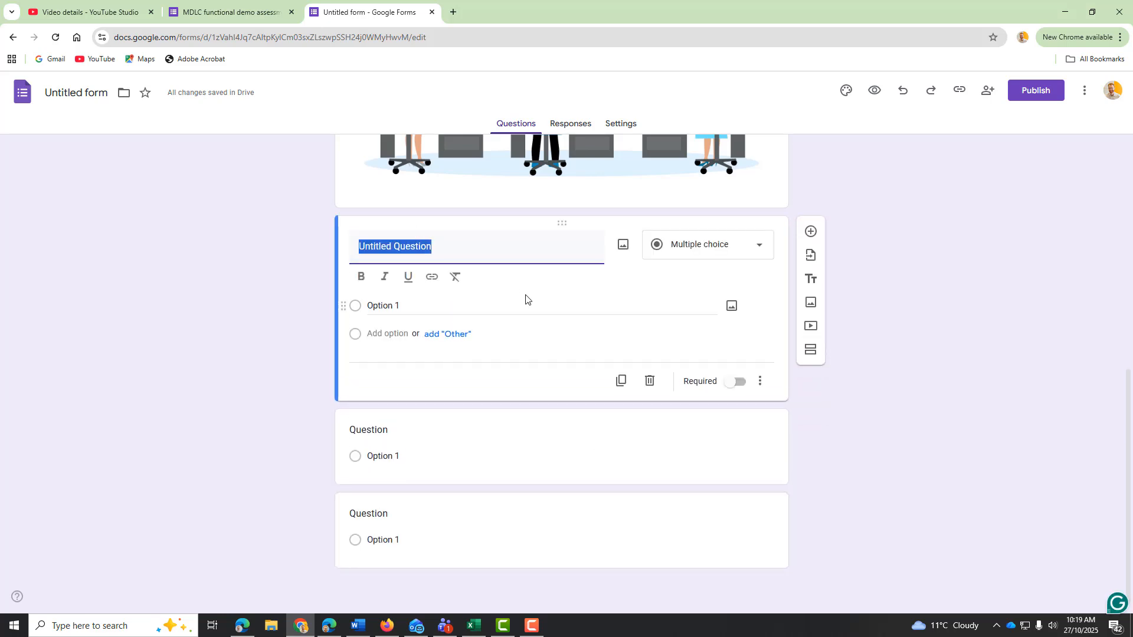
{"action": "left_click", "coordinate": [762, 384]}
{"action": "left_click", "coordinate": [763, 385]}
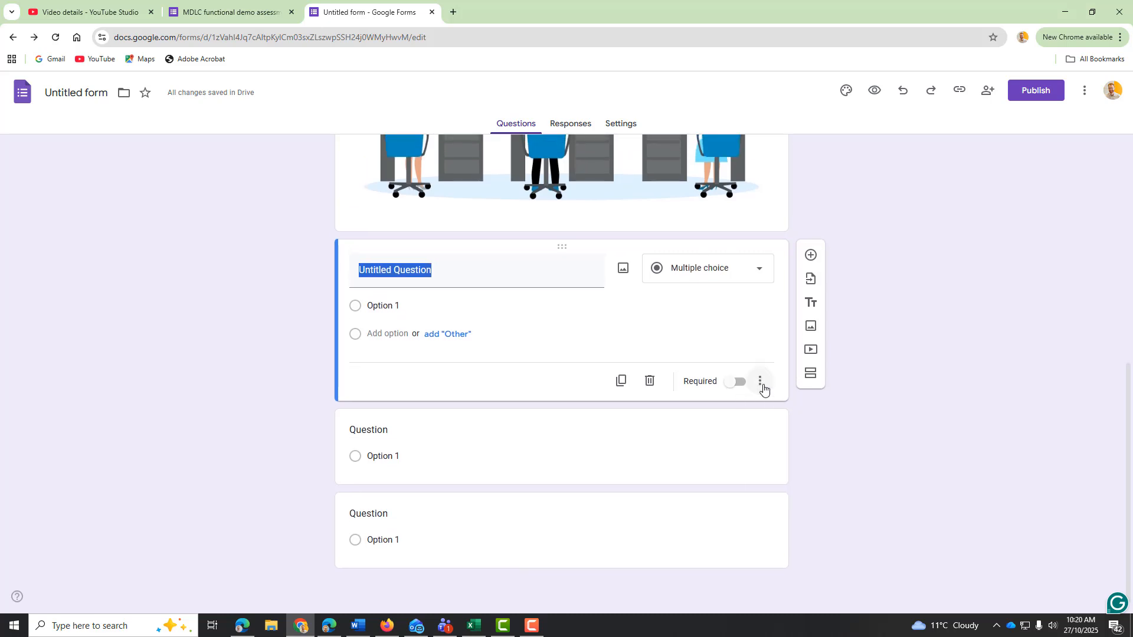
{"action": "left_click", "coordinate": [554, 359]}
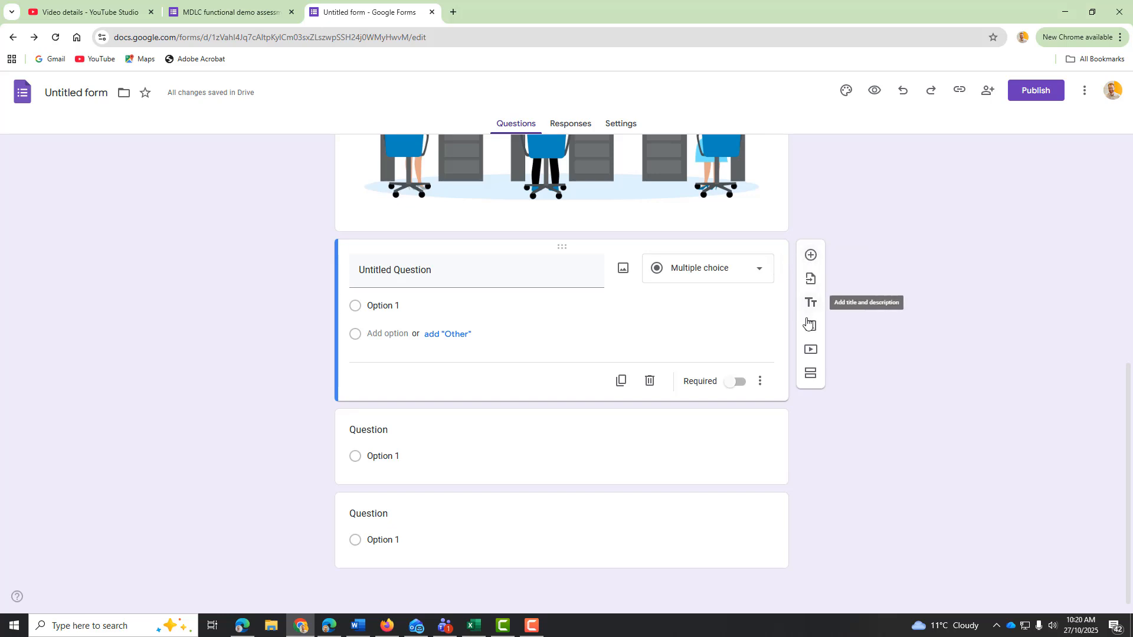
Step: Copy the "Reading comprehension." question text from the demo assessment and paste it over the new form's "Untitled Question" text
{"action": "left_click", "coordinate": [365, 268]}
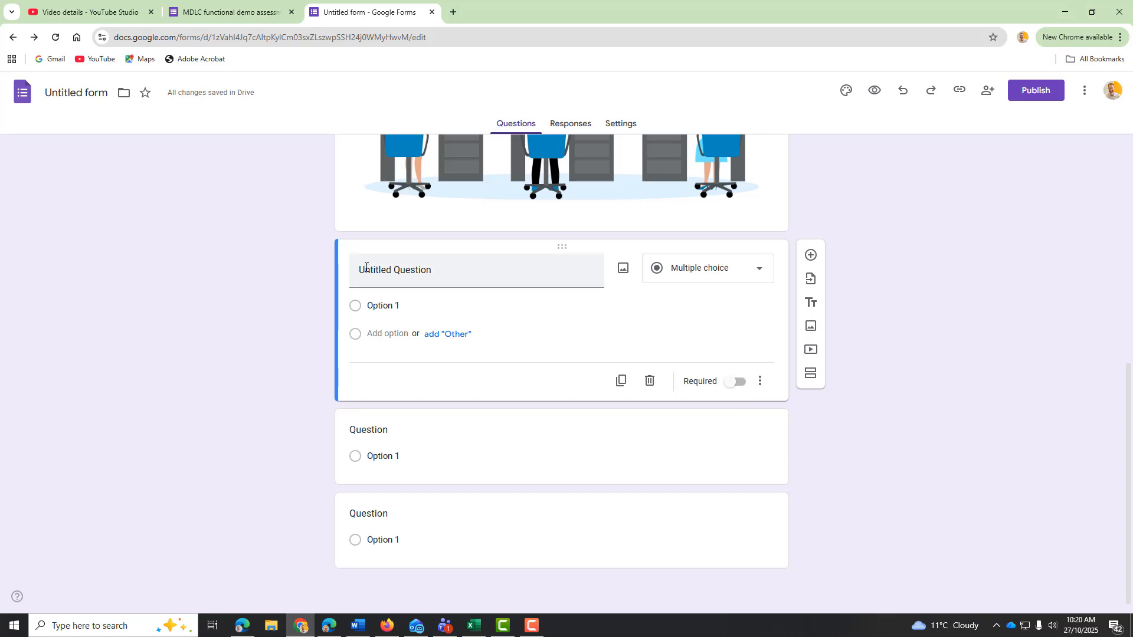
{"action": "left_click", "coordinate": [242, 20]}
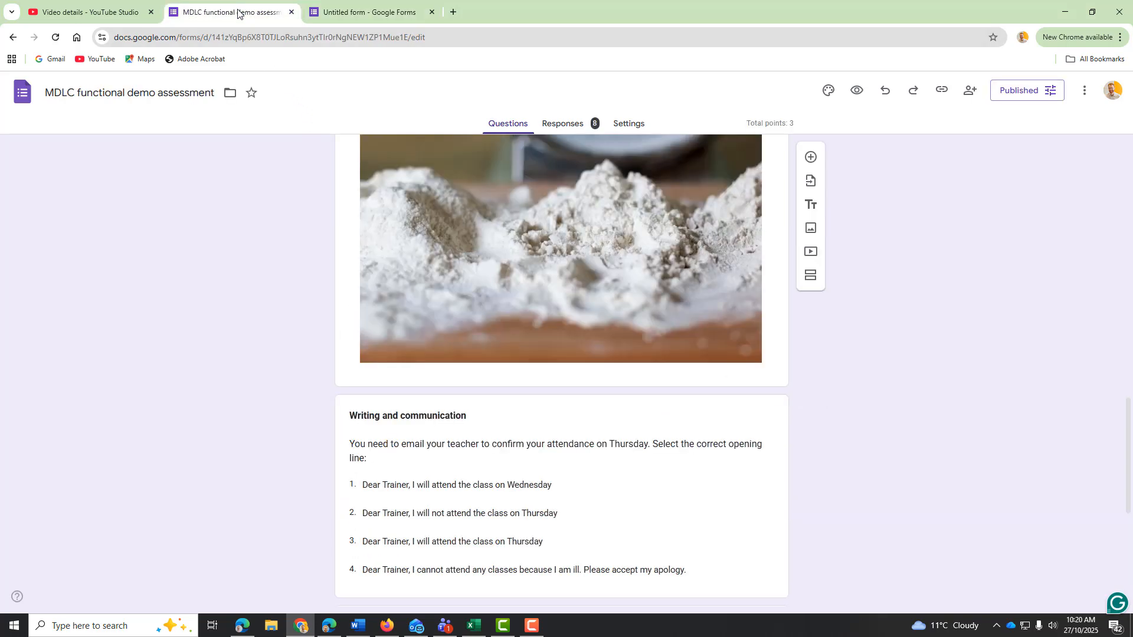
{"action": "scroll", "coordinate": [585, 488], "scroll_direction": "up", "scroll_amount": 10}
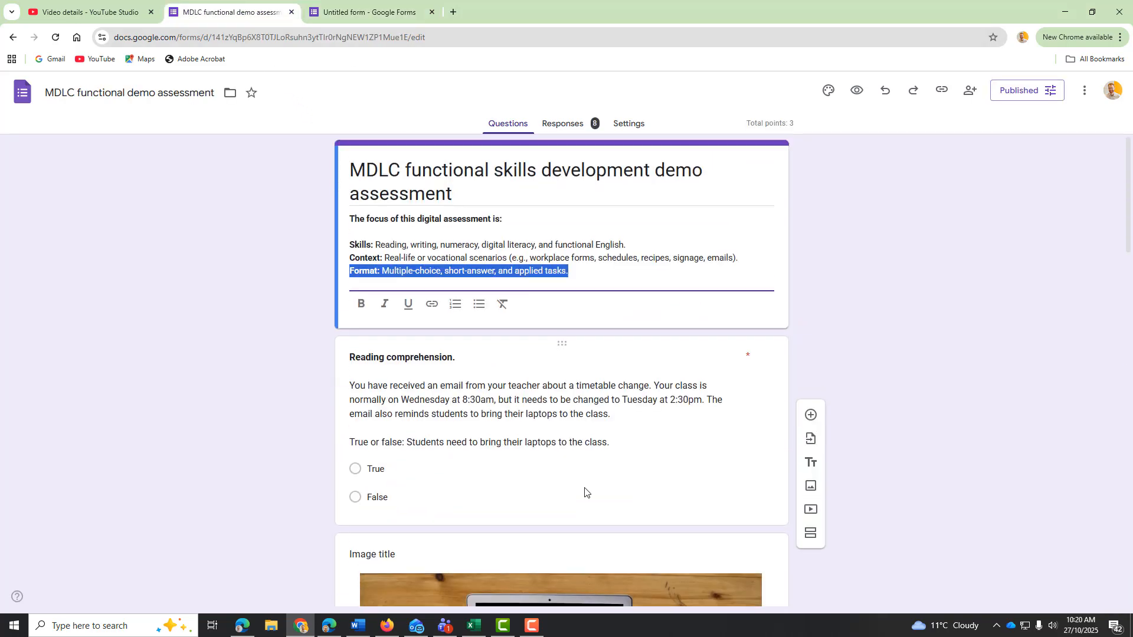
{"action": "left_click", "coordinate": [545, 463]}
{"action": "key", "text": "ctrl+c"}
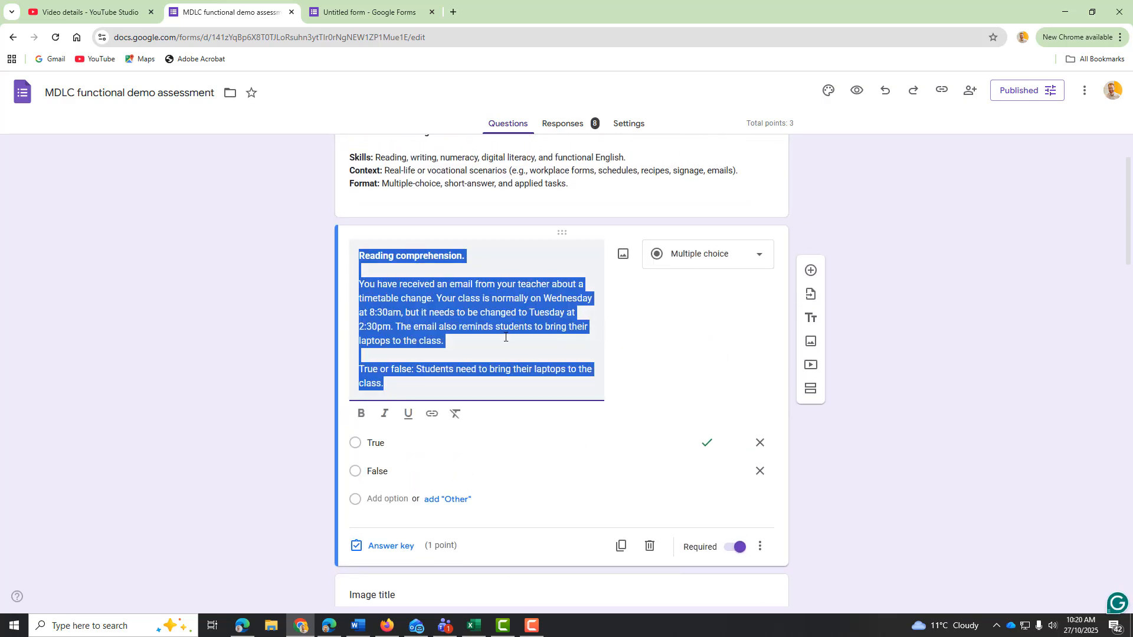
{"action": "left_click", "coordinate": [385, 8]}
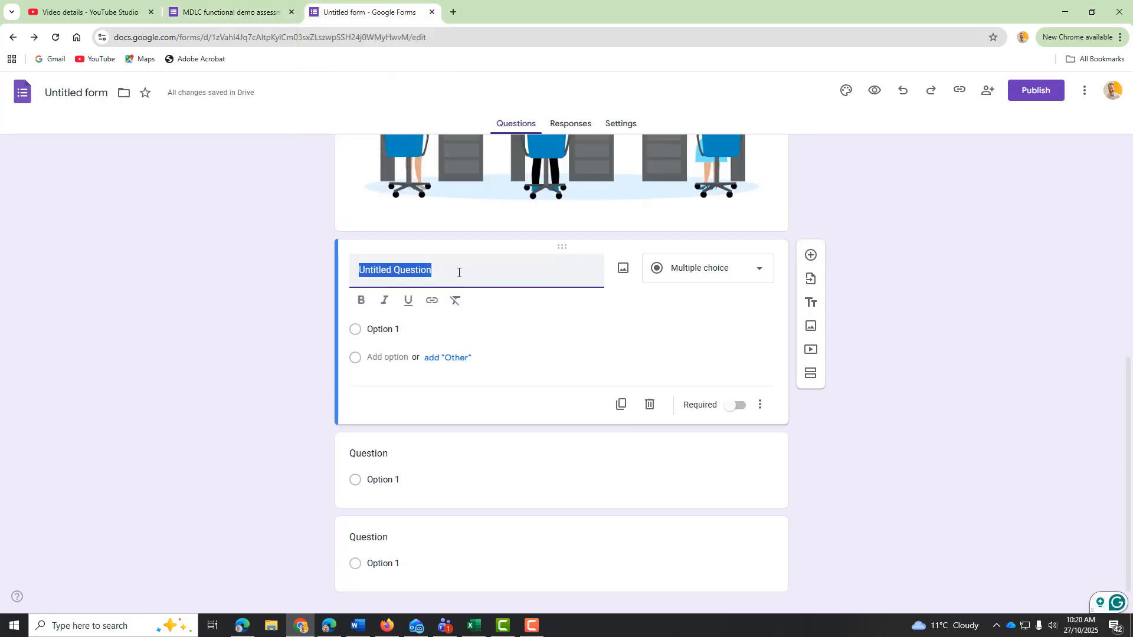
{"action": "key", "text": "ctrl+v"}
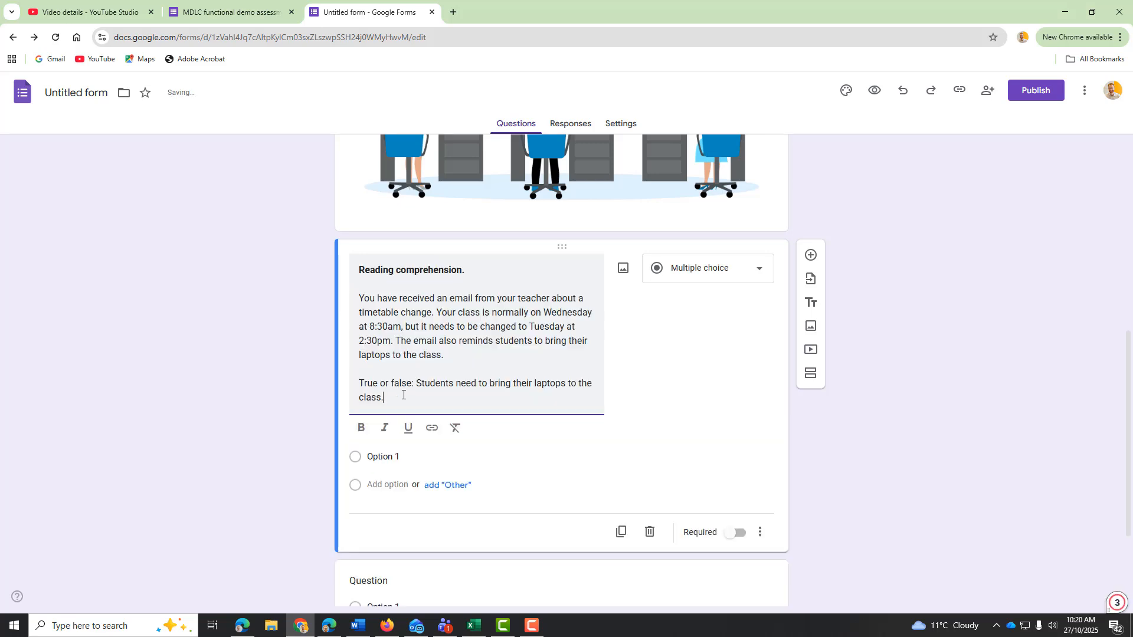
Step: Make the words "True or false:" bold in the reading comprehension question
{"action": "left_click_drag", "start_coordinate": [416, 383], "coordinate": [364, 382]}
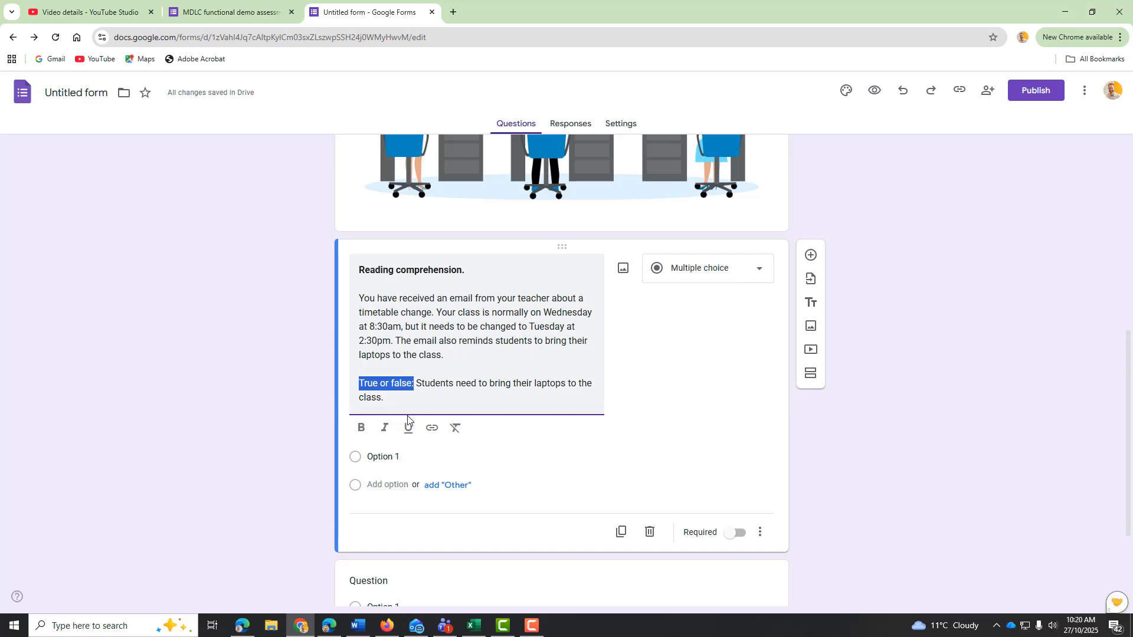
{"action": "left_click", "coordinate": [361, 428]}
{"action": "left_click", "coordinate": [423, 400]}
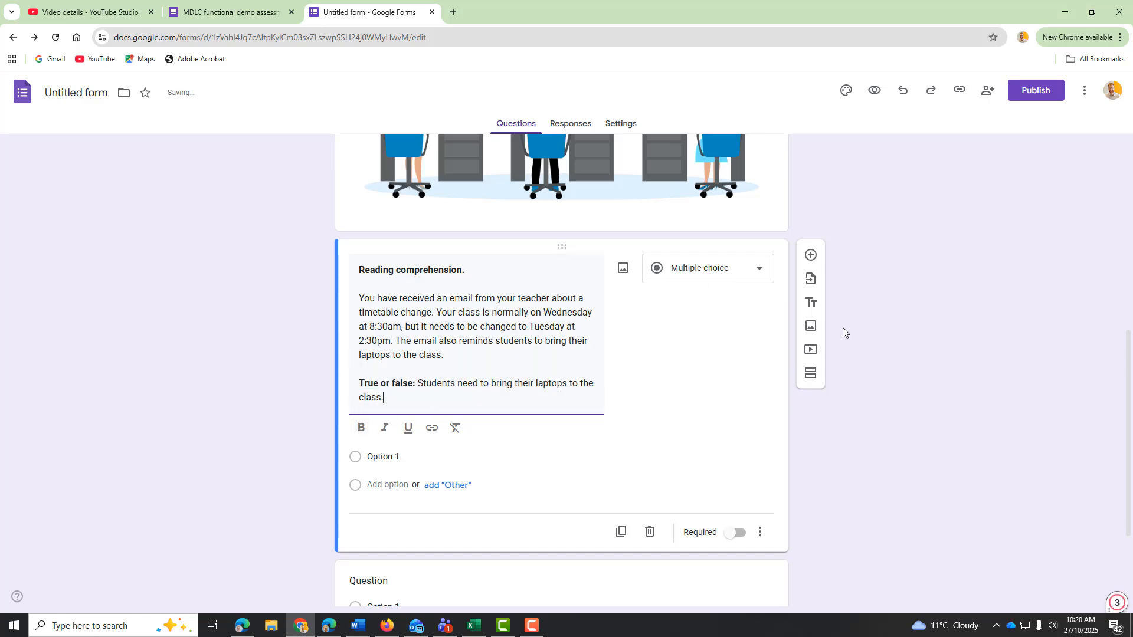
Step: Search Google Images for "laptop" and insert the picture of a laptop on a wooden table below the reading comprehension question
{"action": "left_click", "coordinate": [811, 325]}
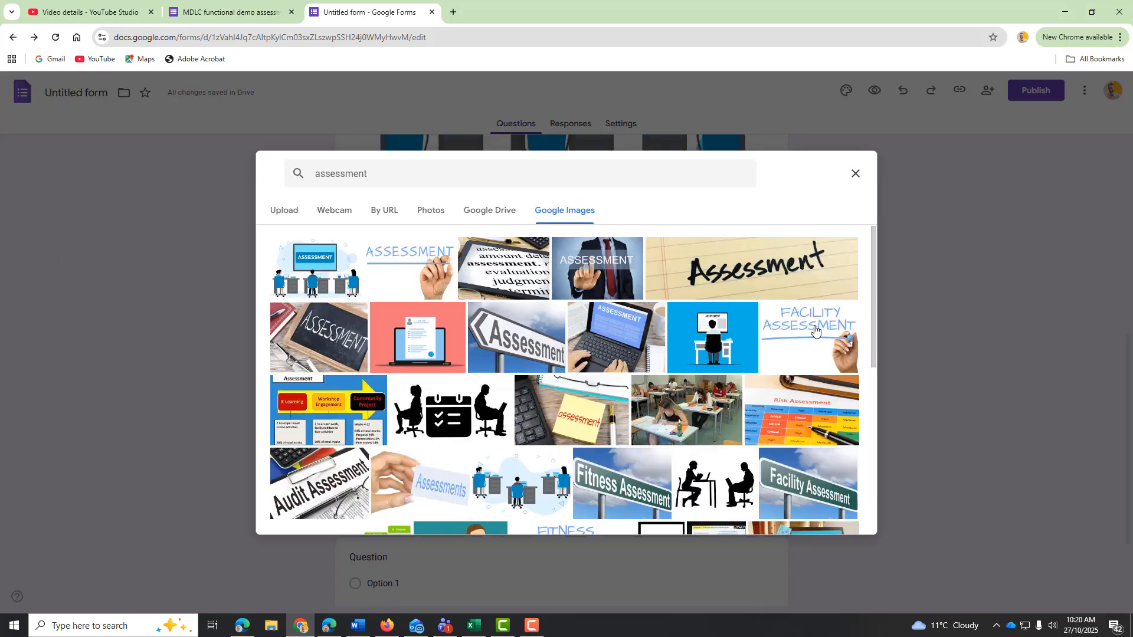
{"action": "left_click_drag", "start_coordinate": [401, 168], "coordinate": [295, 185]}
{"action": "key", "text": "BackSpace"}
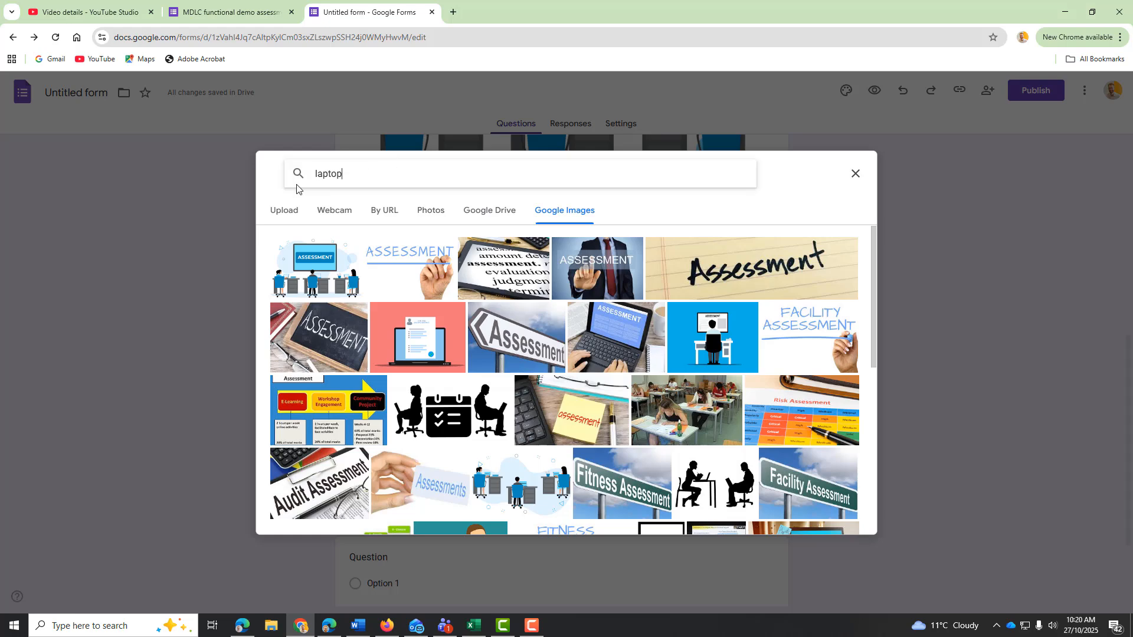
{"action": "key", "text": "Return"}
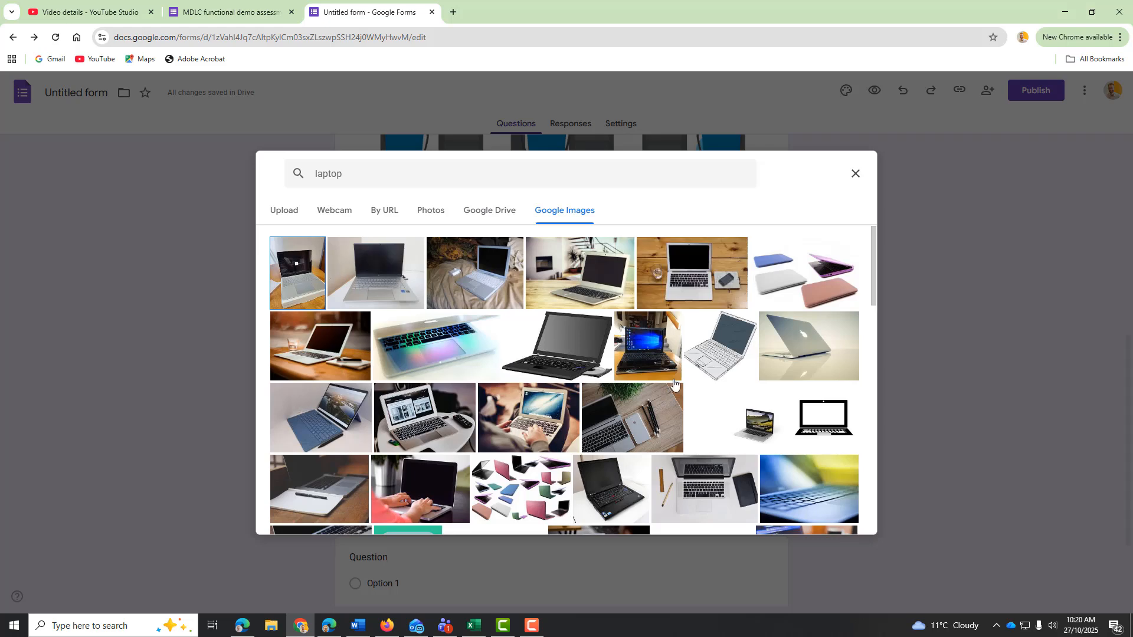
{"action": "left_click", "coordinate": [360, 347]}
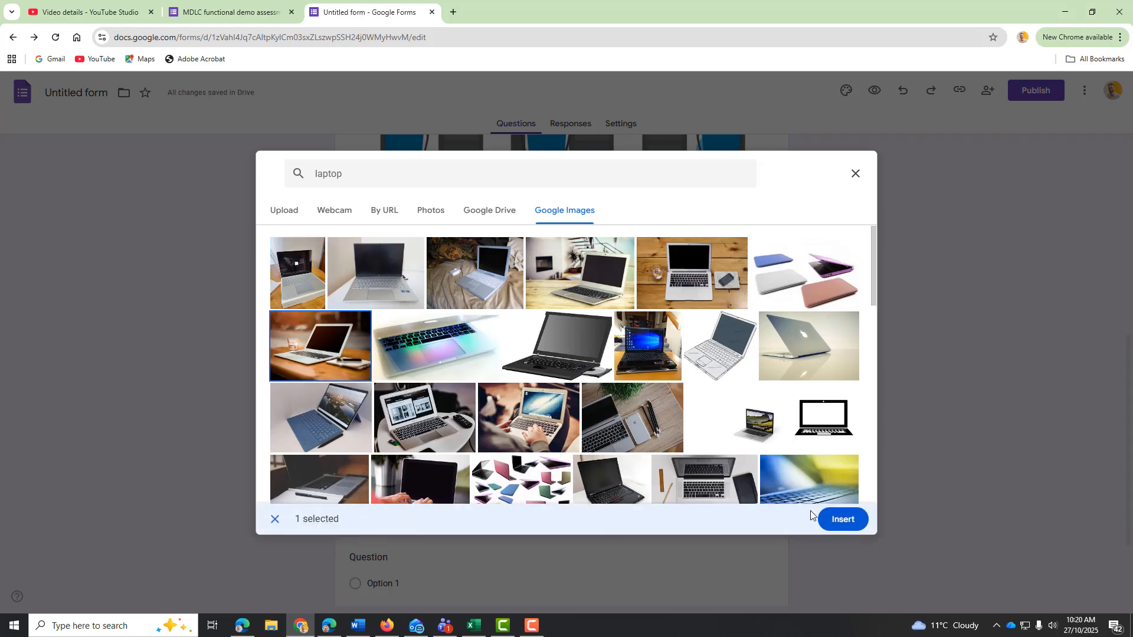
{"action": "left_click", "coordinate": [836, 519]}
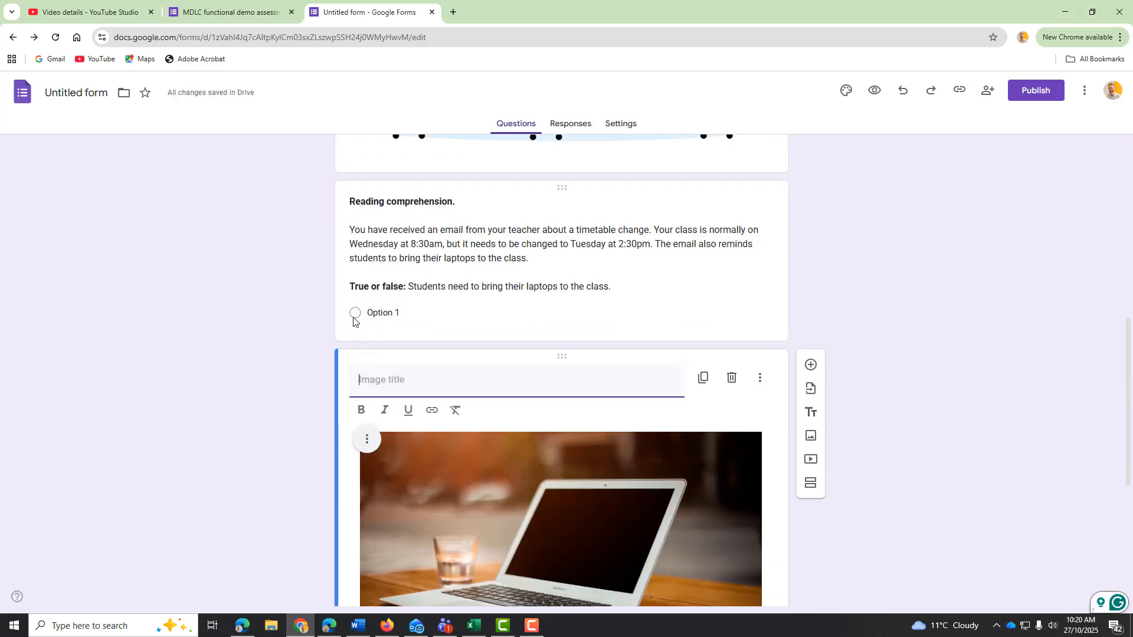
Step: Give the reading comprehension question the two answer options "True" and "False"
{"action": "left_click", "coordinate": [353, 320]}
{"action": "type", "text": "Tr"}
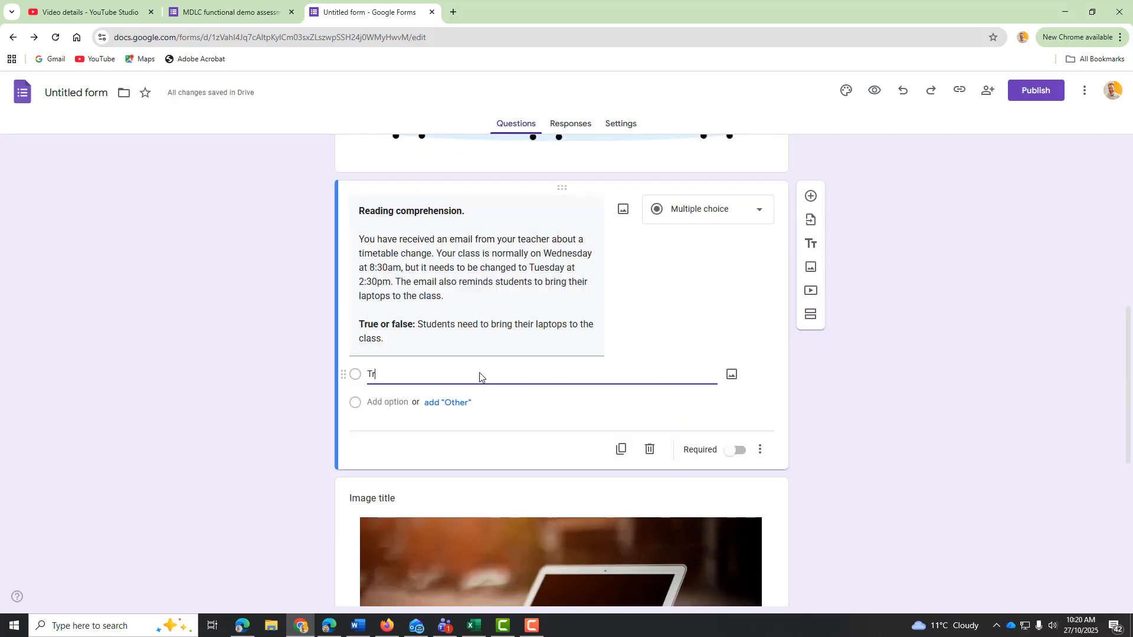
{"action": "type", "text": "ue"}
{"action": "left_click", "coordinate": [390, 402]}
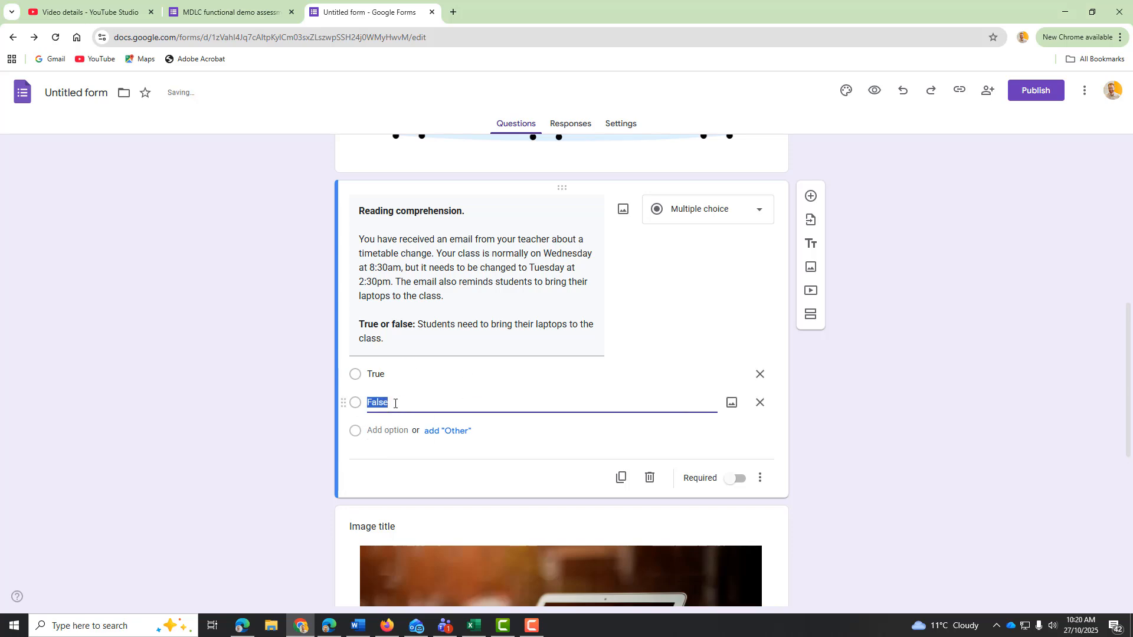
{"action": "type", "text": "Fale"}
{"action": "left_click", "coordinate": [783, 443]}
Step: Make the form a quiz and set the default question point value to 1
{"action": "scroll", "coordinate": [614, 192], "scroll_direction": "up", "scroll_amount": 4}
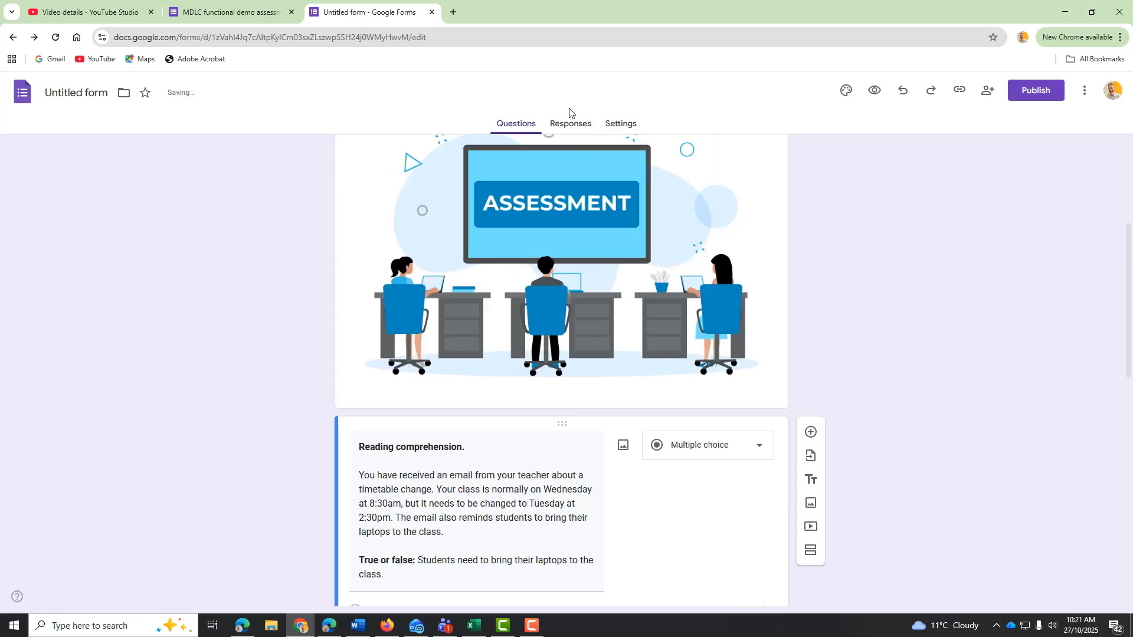
{"action": "left_click", "coordinate": [571, 122]}
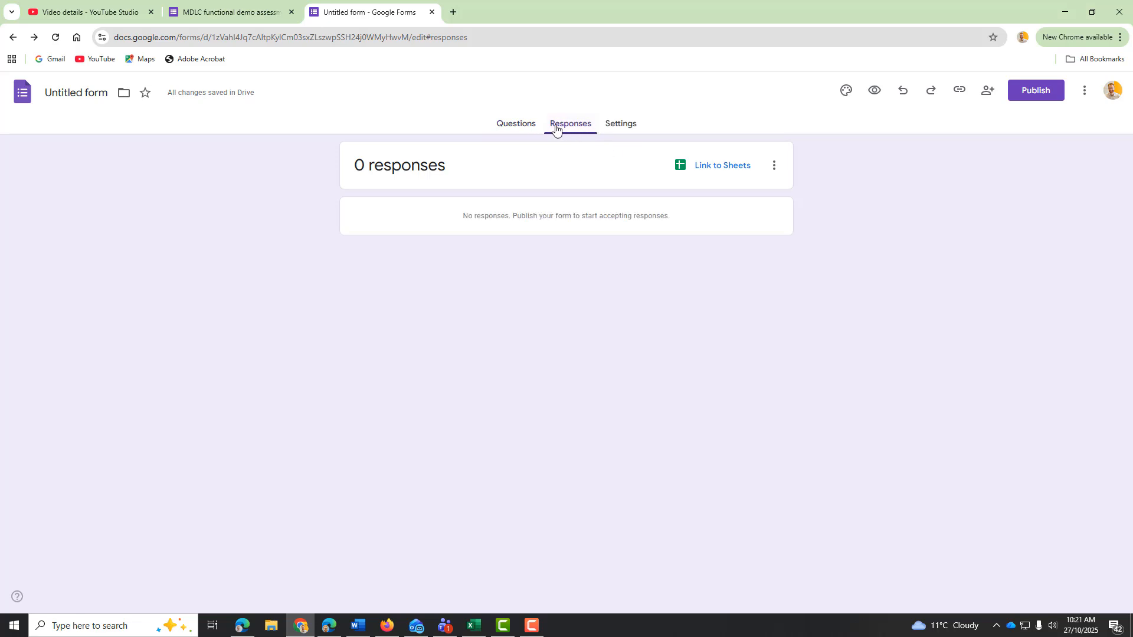
{"action": "left_click", "coordinate": [514, 122]}
{"action": "left_click", "coordinate": [620, 123]}
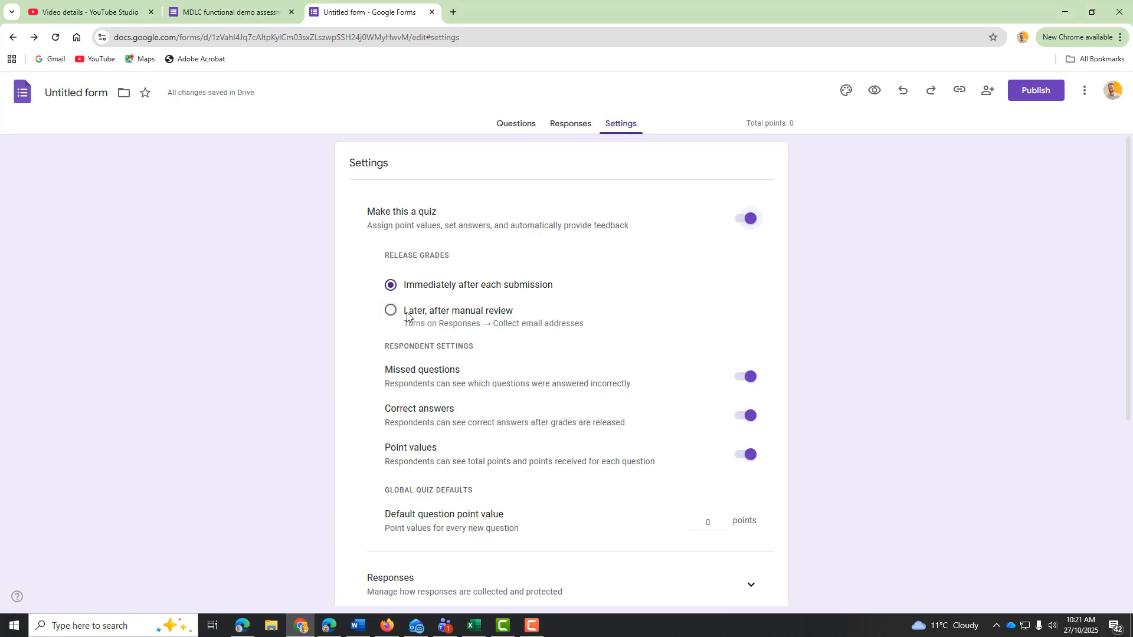
{"action": "scroll", "coordinate": [455, 331], "scroll_direction": "down", "scroll_amount": 2}
{"action": "scroll", "coordinate": [455, 331], "scroll_direction": "down", "scroll_amount": 1}
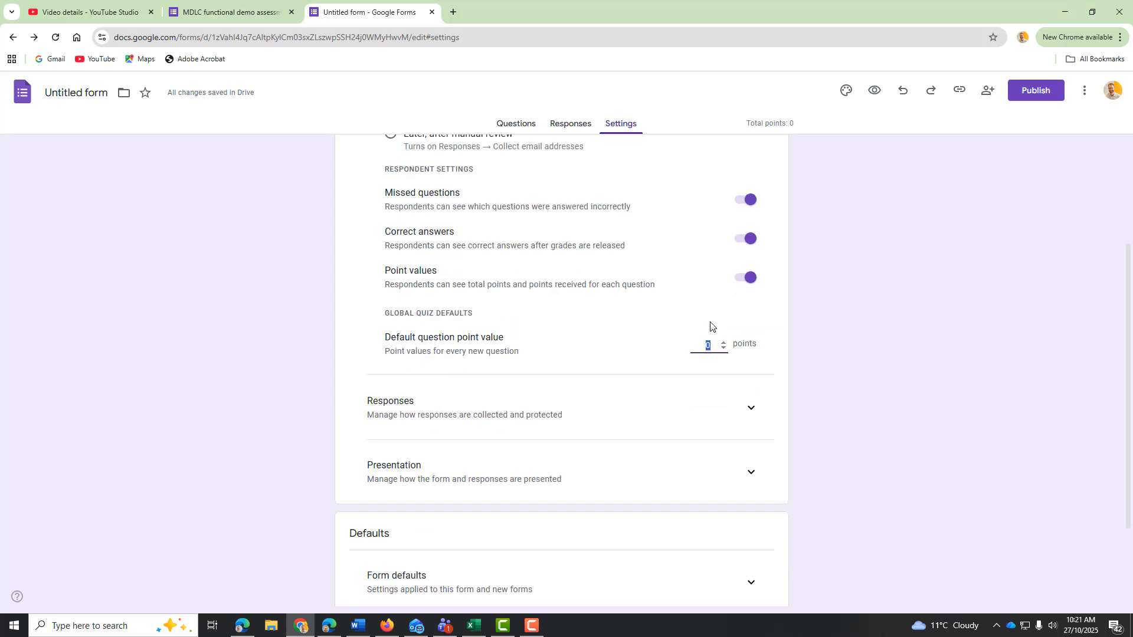
{"action": "left_click", "coordinate": [710, 323]}
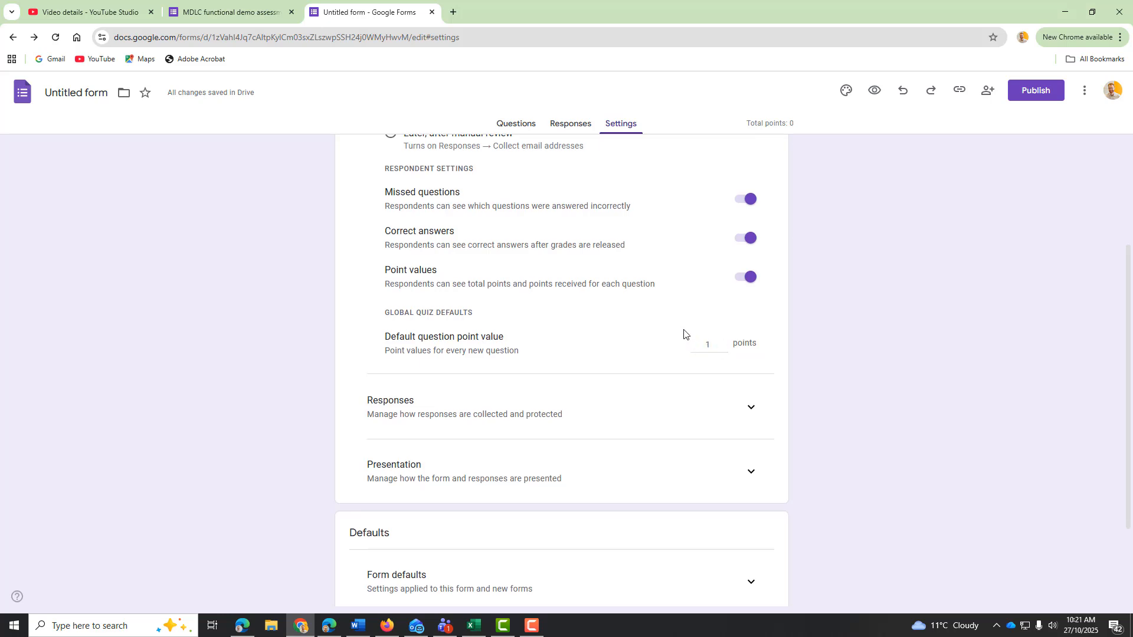
{"action": "scroll", "coordinate": [684, 334], "scroll_direction": "down", "scroll_amount": 2}
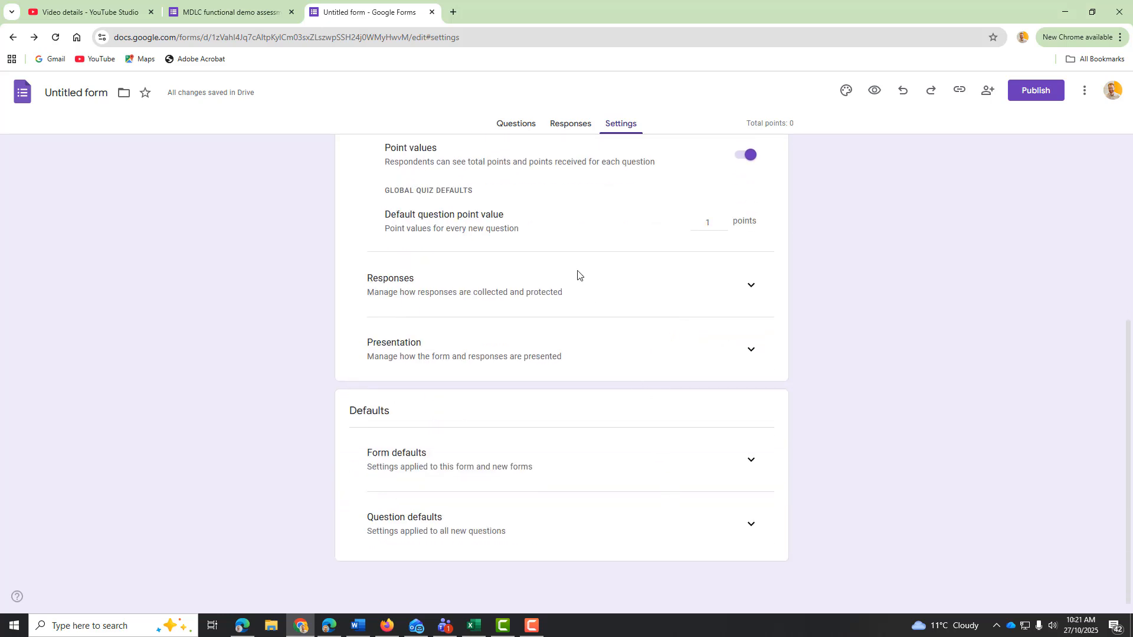
Step: Set the reading comprehension question's answer key to "True" and its value to 1 point
{"action": "left_click", "coordinate": [515, 123]}
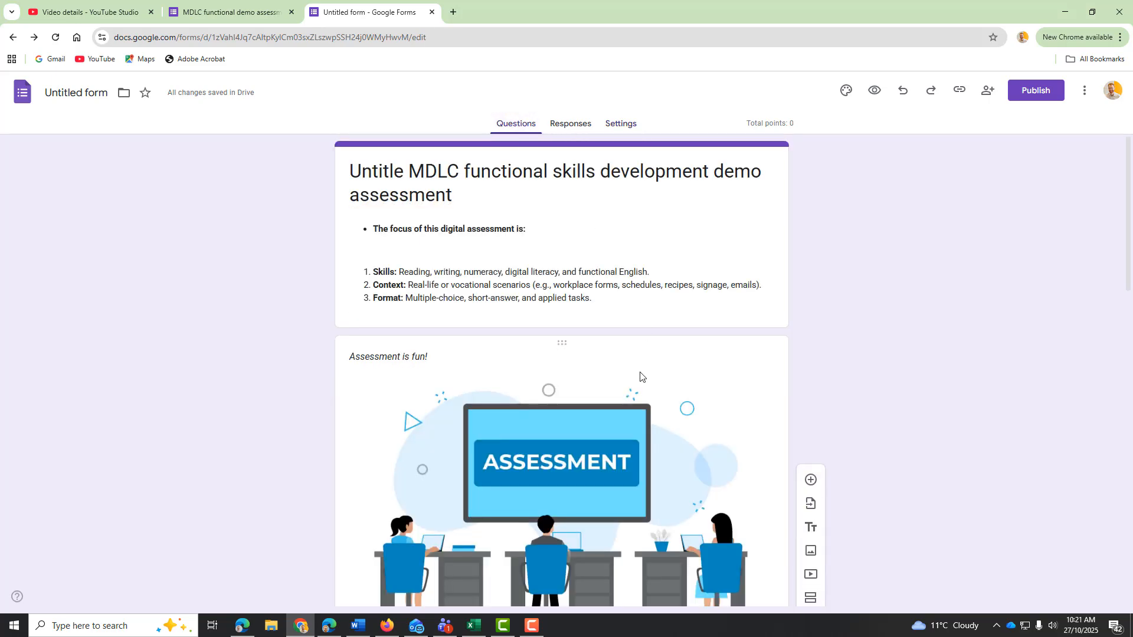
{"action": "scroll", "coordinate": [640, 376], "scroll_direction": "down", "scroll_amount": 10}
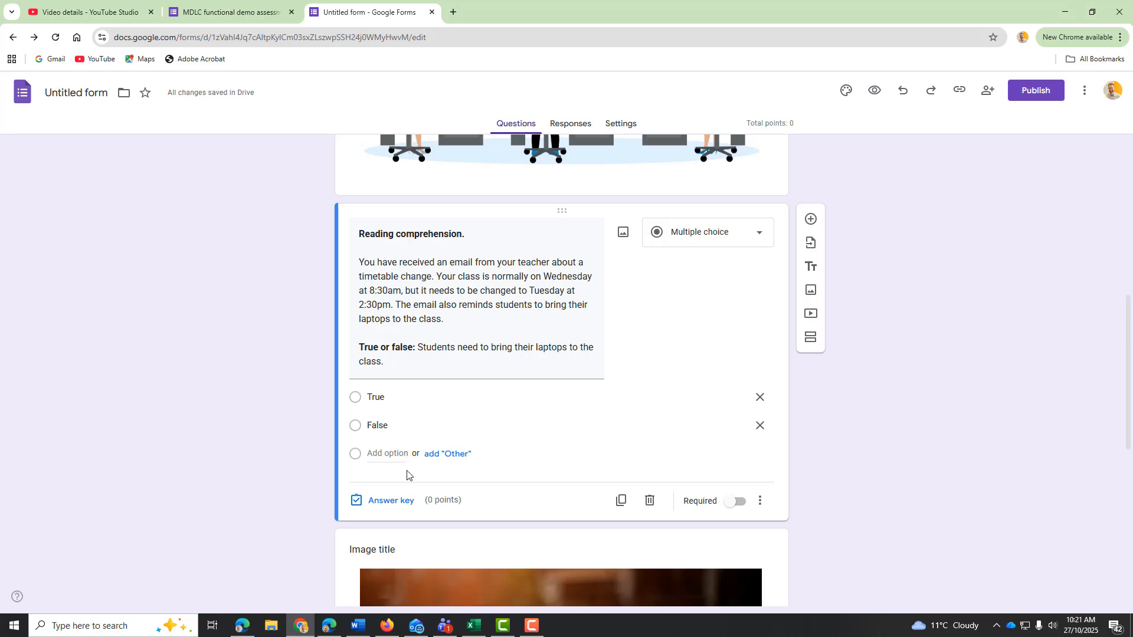
{"action": "left_click", "coordinate": [397, 501]}
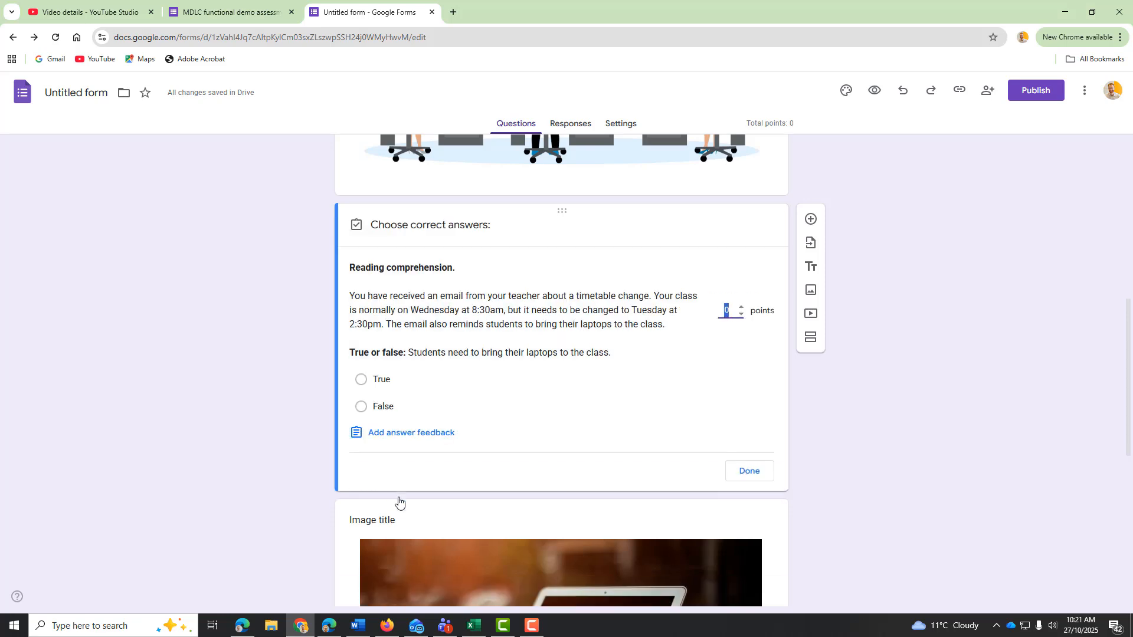
{"action": "left_click", "coordinate": [362, 380]}
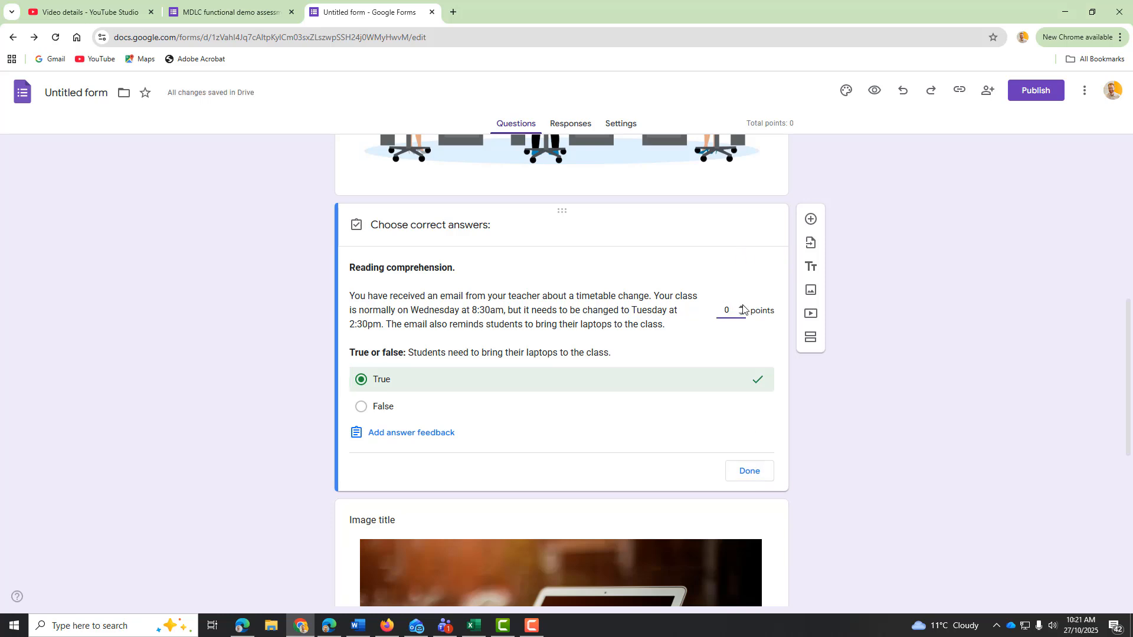
{"action": "left_click", "coordinate": [755, 474]}
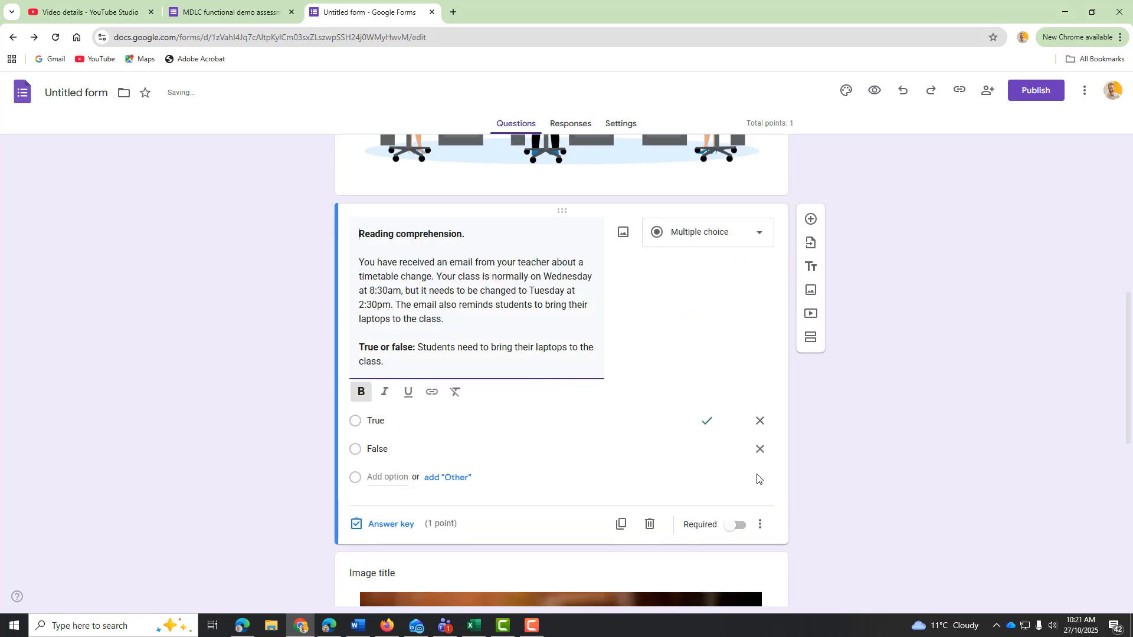
Step: Copy the "Numeracy in context." question text from the demo form into the empty question below the laptop image in the untitled form
{"action": "scroll", "coordinate": [745, 475], "scroll_direction": "down", "scroll_amount": 3}
{"action": "scroll", "coordinate": [745, 475], "scroll_direction": "down", "scroll_amount": 5}
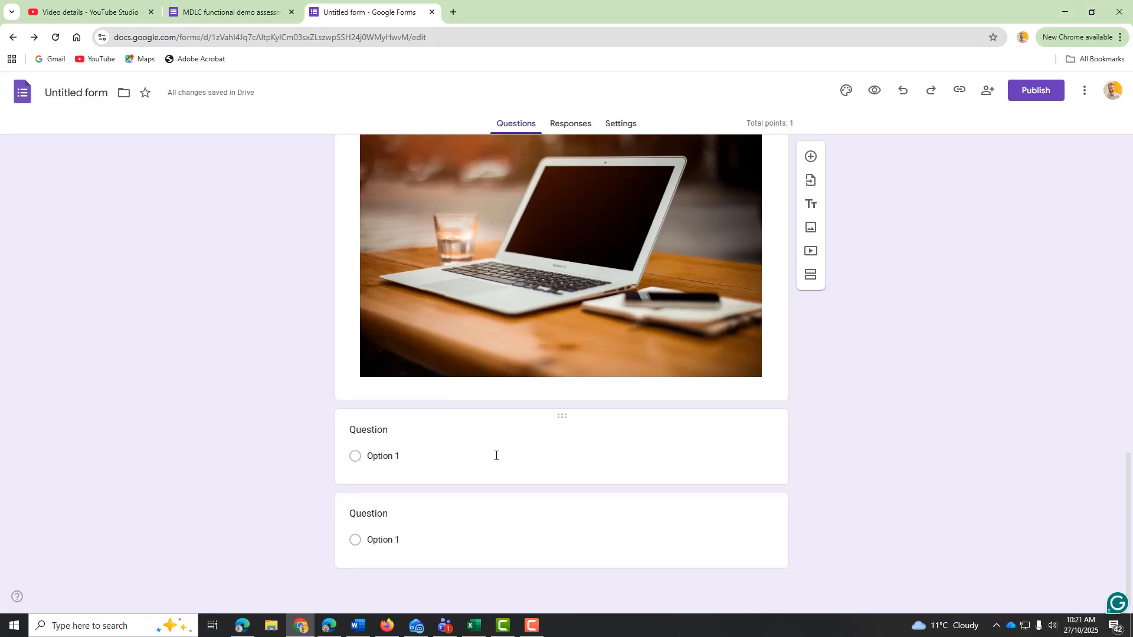
{"action": "left_click", "coordinate": [443, 441]}
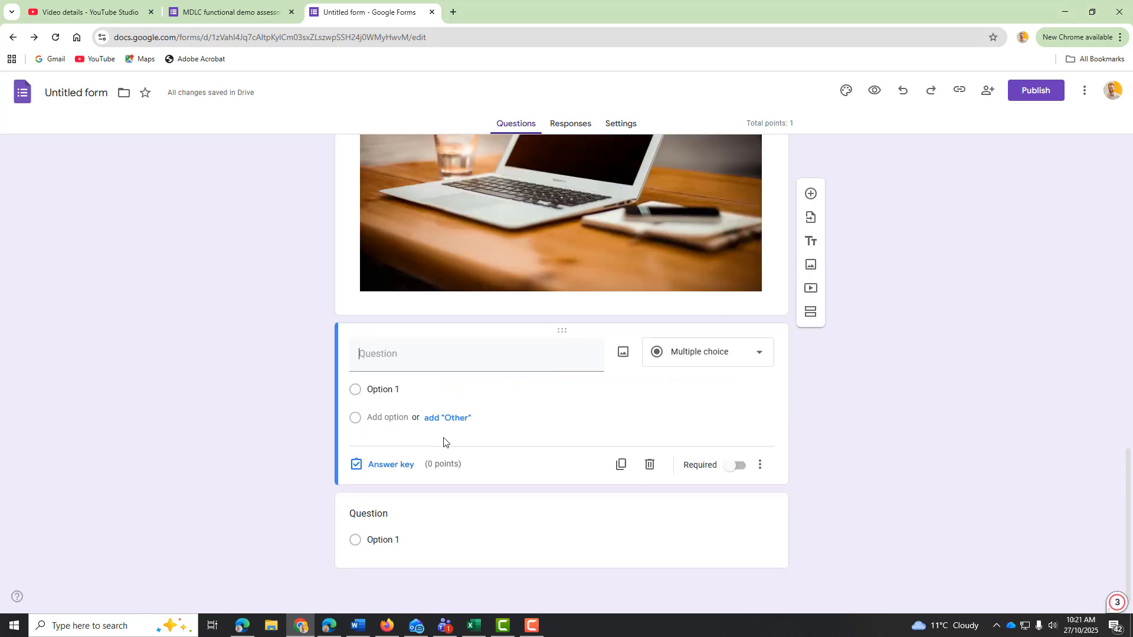
{"action": "left_click", "coordinate": [242, 13]}
{"action": "scroll", "coordinate": [427, 306], "scroll_direction": "down", "scroll_amount": 12}
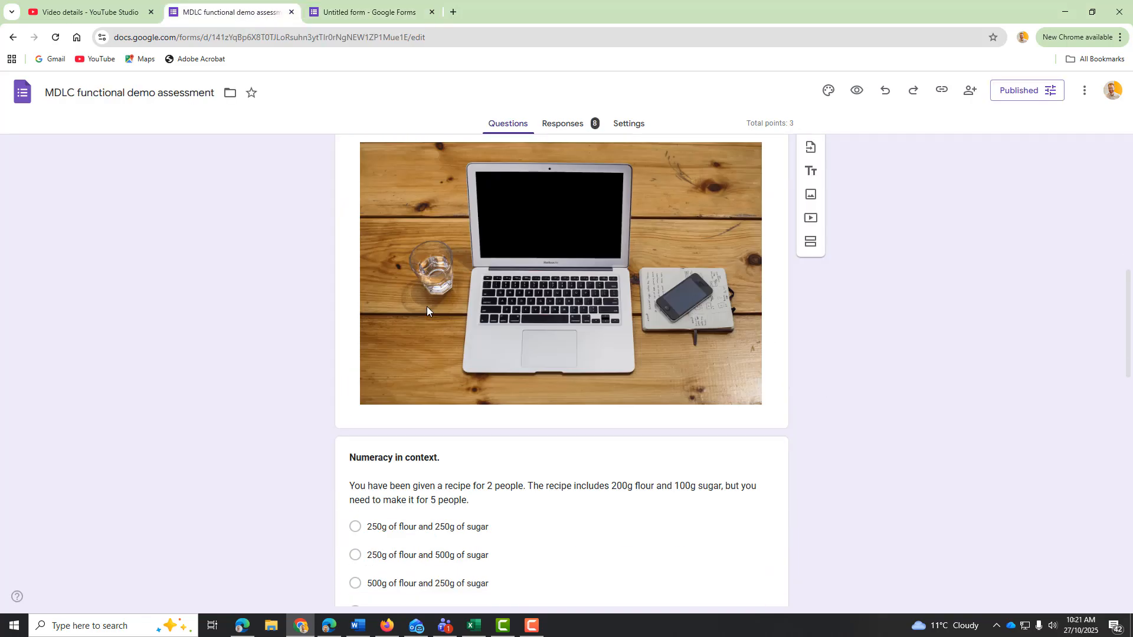
{"action": "left_click", "coordinate": [436, 334]}
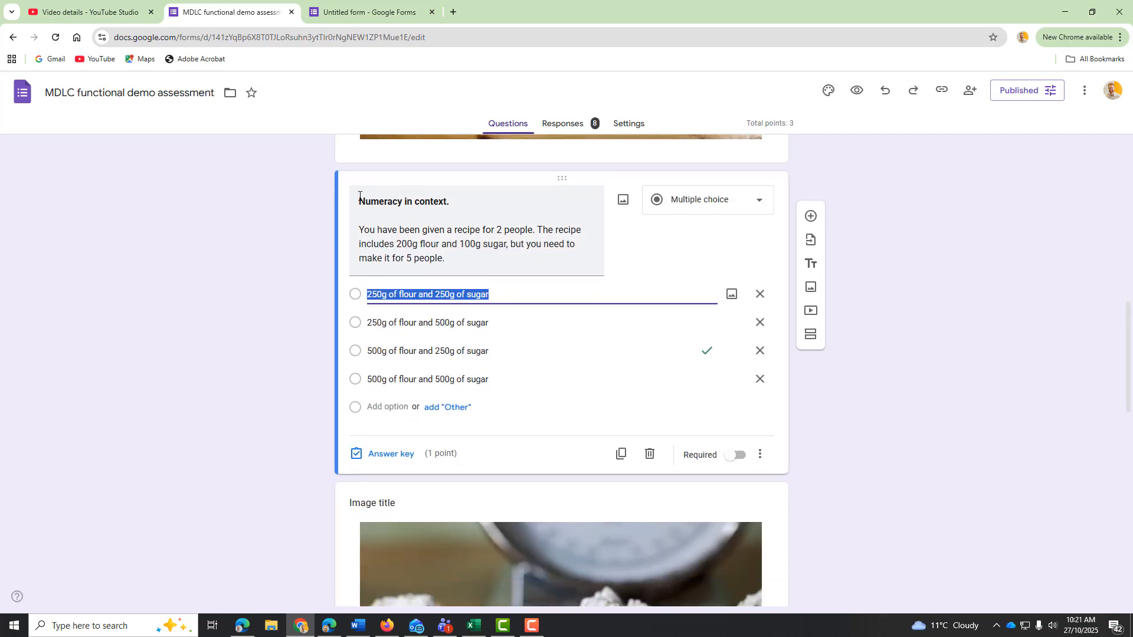
{"action": "left_click", "coordinate": [513, 234]}
{"action": "key", "text": "ctrl+c"}
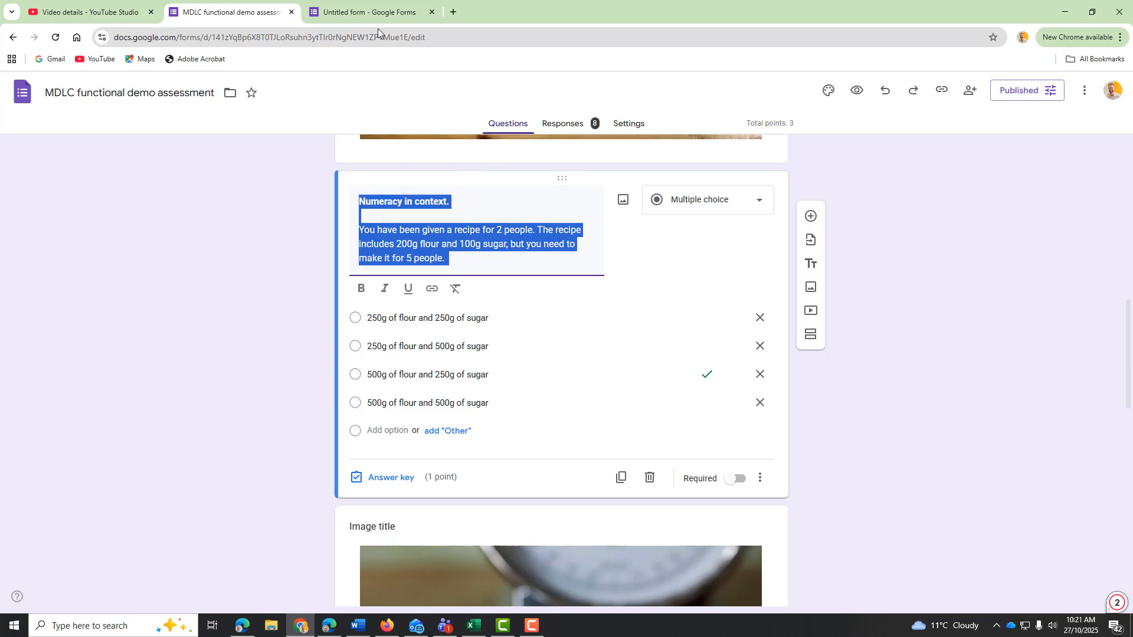
{"action": "left_click", "coordinate": [368, 12]}
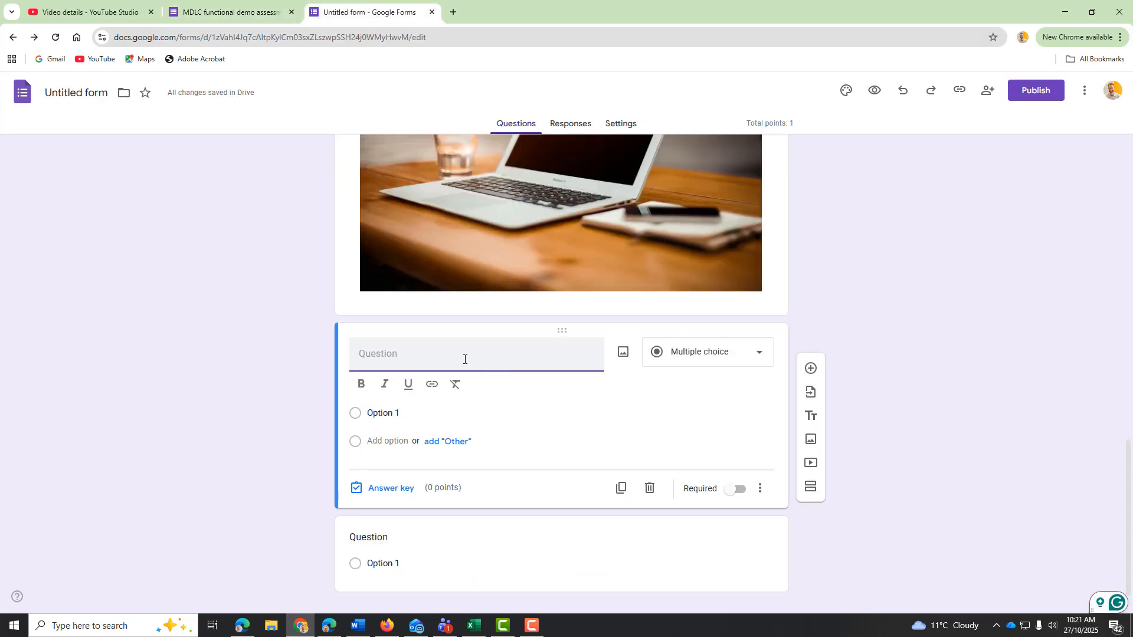
{"action": "key", "text": "ctrl+v"}
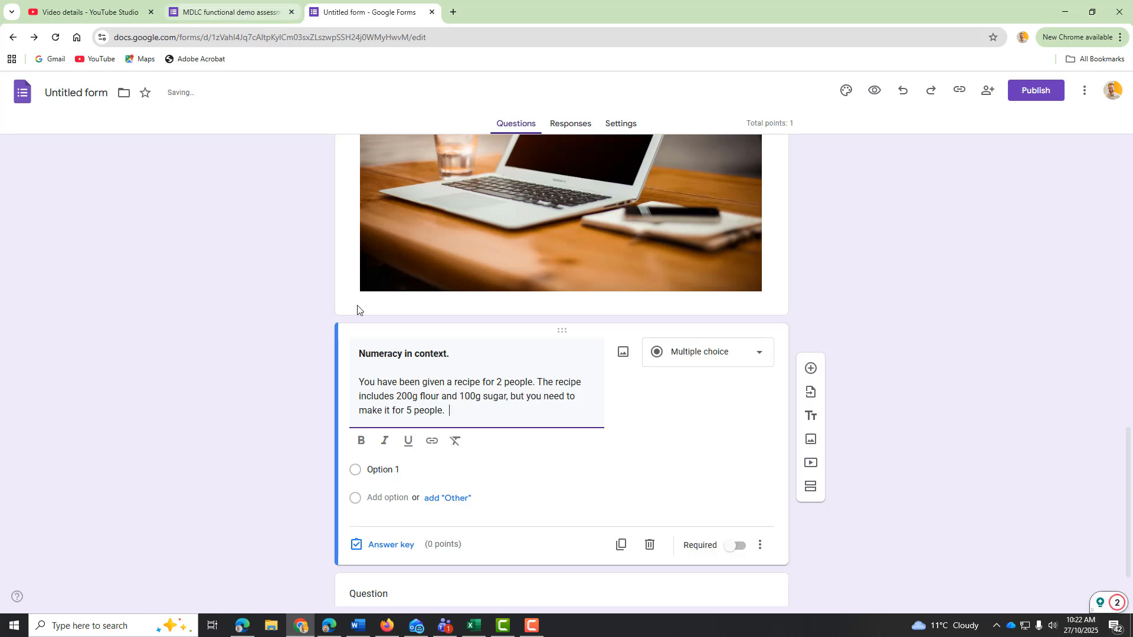
Step: Copy the demo form's answer "250g of flour and 250g of sugar" into the numeracy question as its first option
{"action": "left_click", "coordinate": [258, 11]}
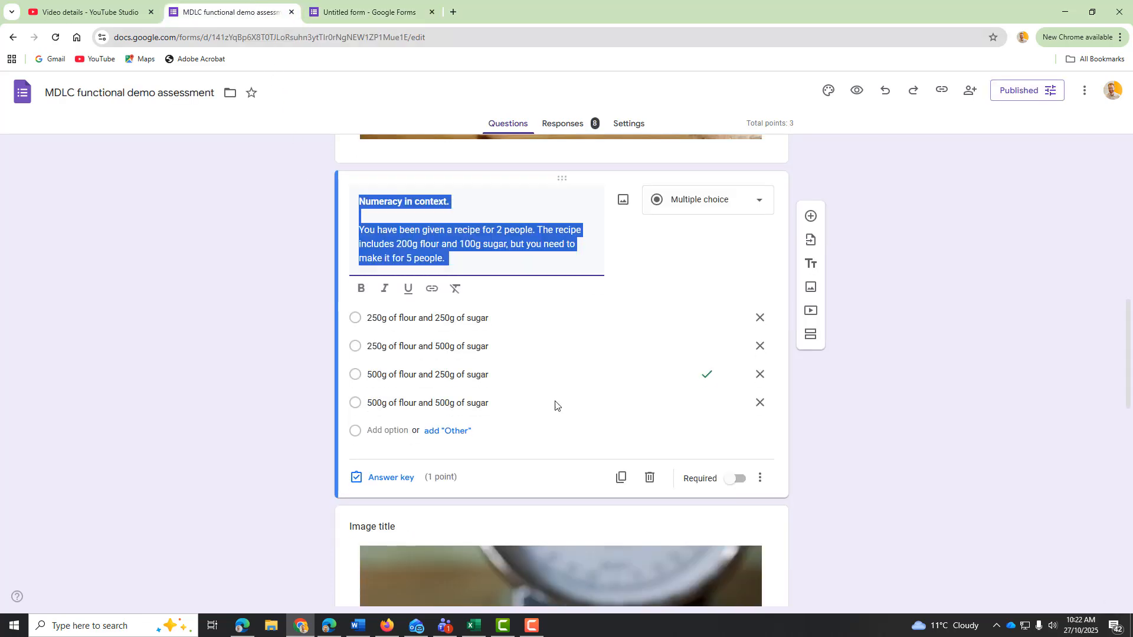
{"action": "triple_click", "coordinate": [404, 319]}
{"action": "key", "text": "ctrl+c"}
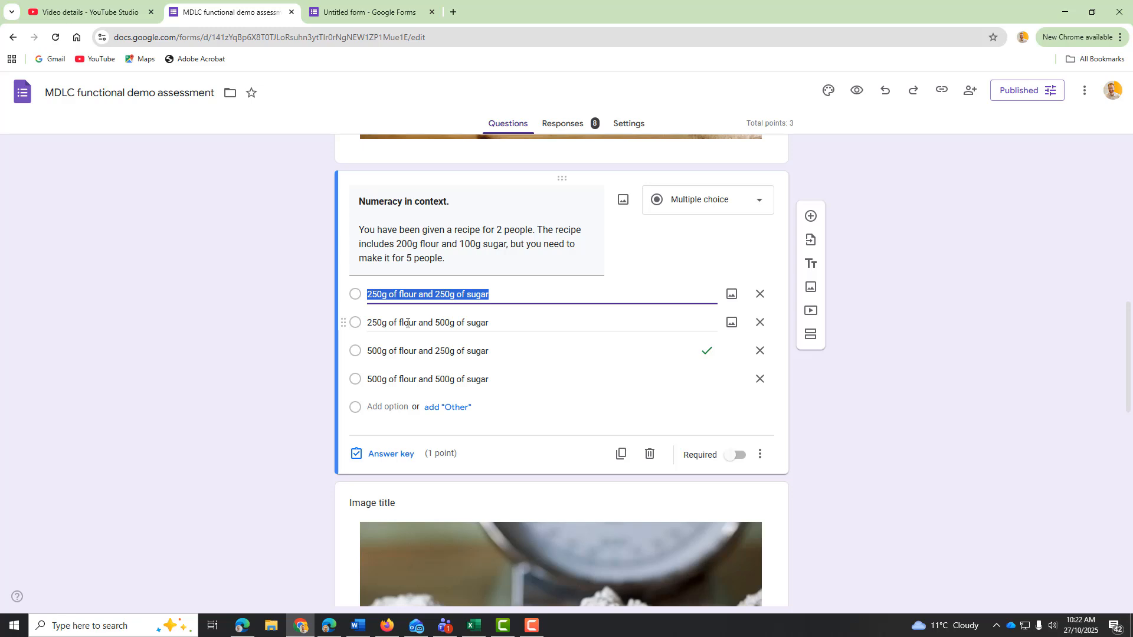
{"action": "left_click", "coordinate": [363, 12]}
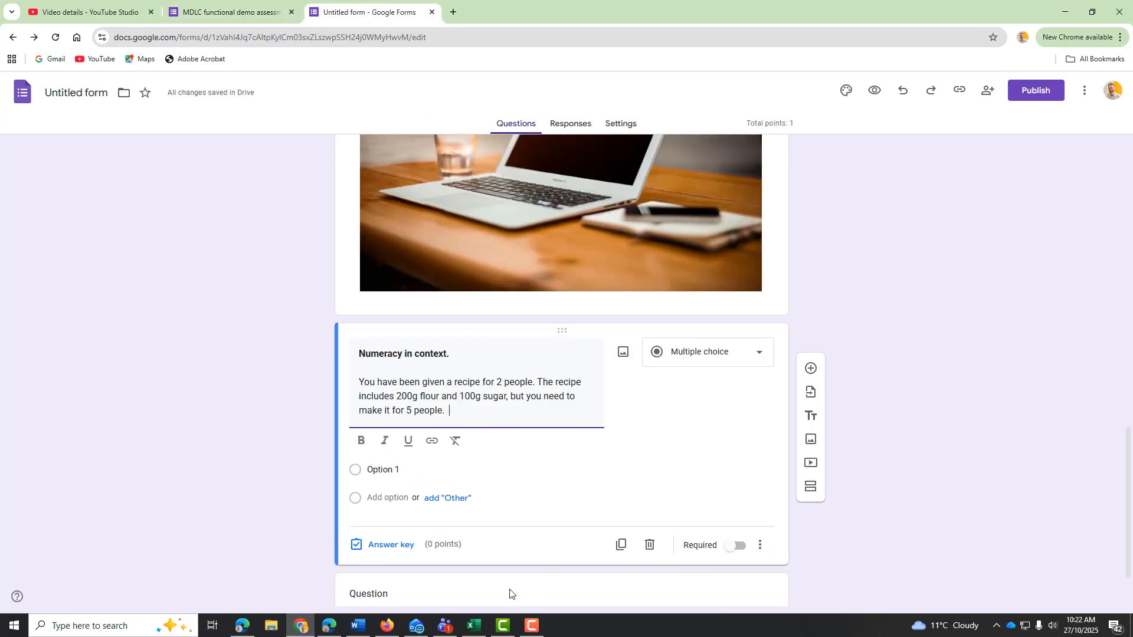
{"action": "left_click", "coordinate": [404, 472]}
{"action": "key", "text": "ctrl+v"}
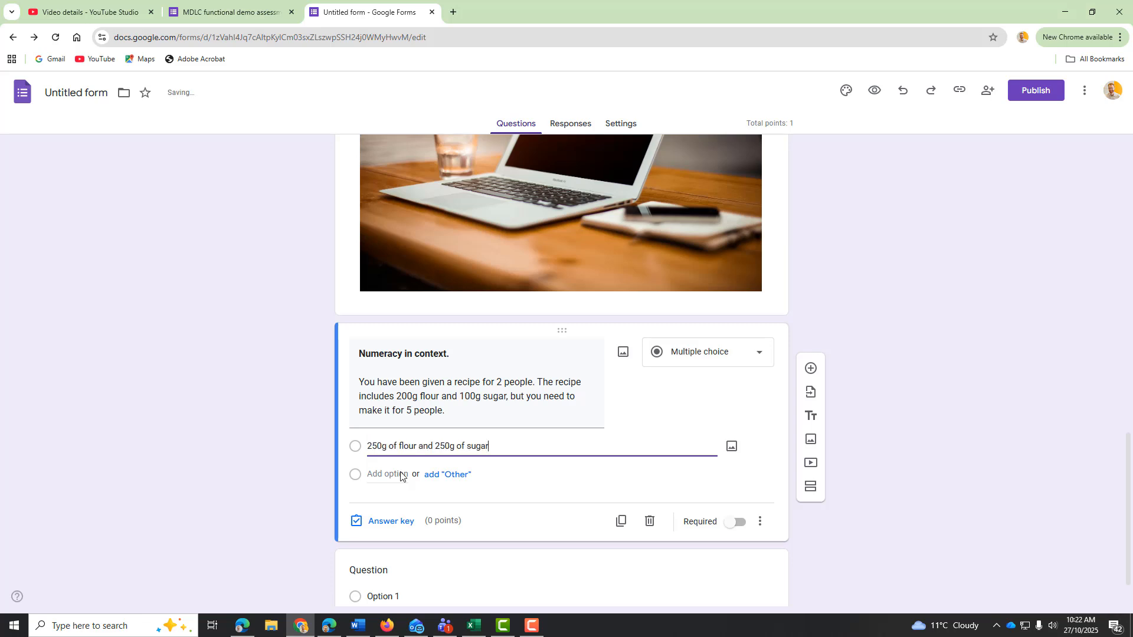
Step: Copy the demo form's answer "250g of flour and 500g of sugar" into the numeracy question as its second option
{"action": "left_click", "coordinate": [224, 11]}
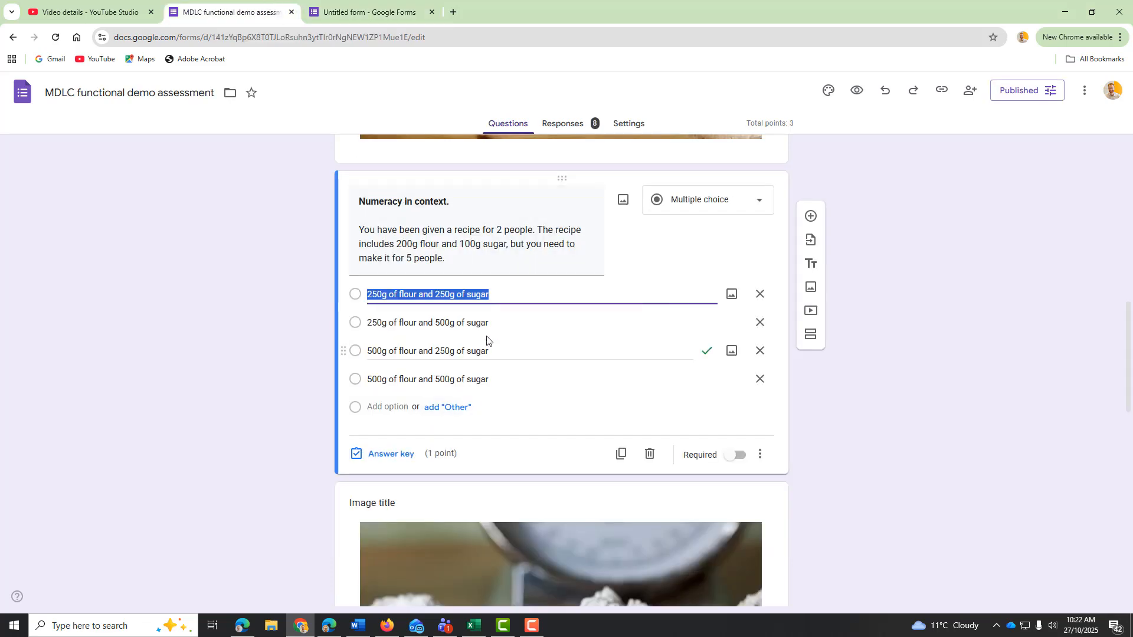
{"action": "left_click", "coordinate": [388, 315]}
{"action": "key", "text": "ctrl+c"}
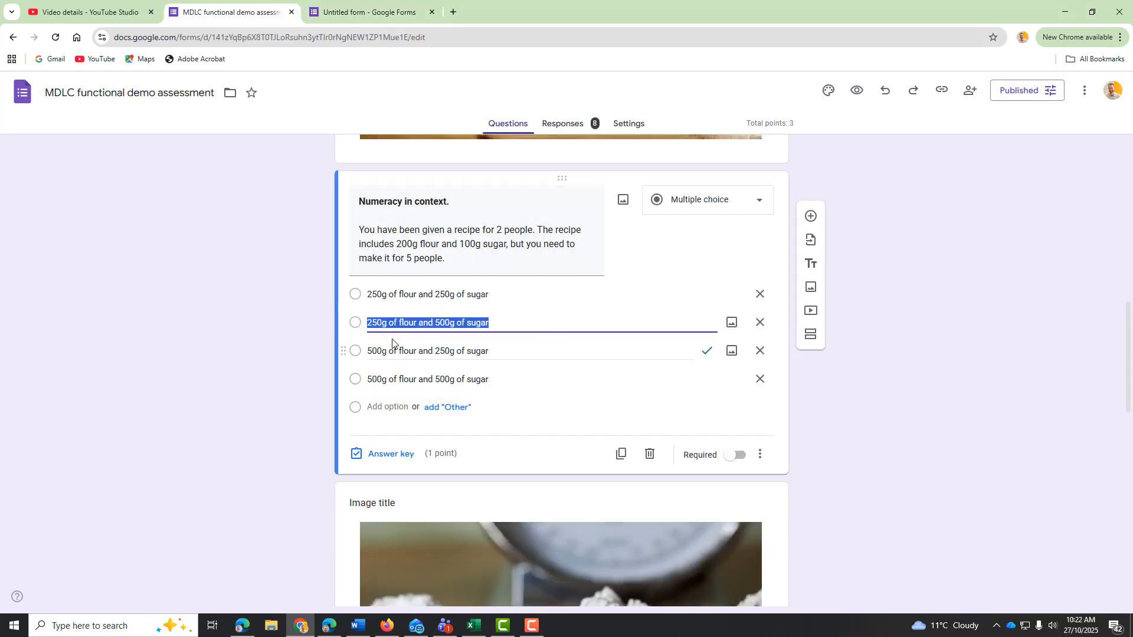
{"action": "left_click", "coordinate": [393, 13]}
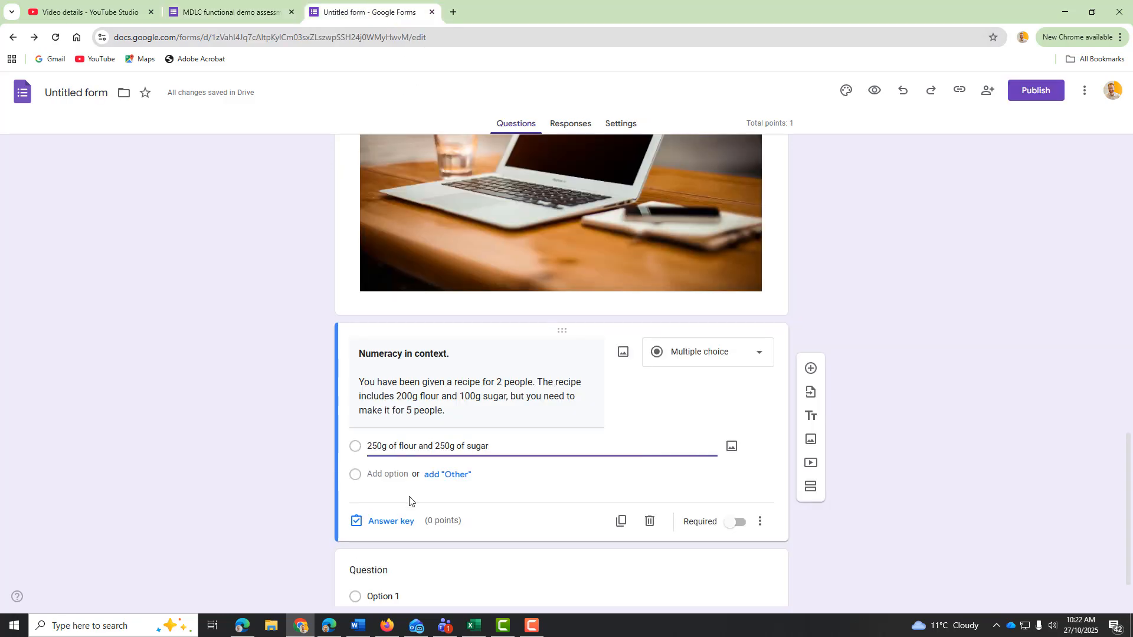
{"action": "left_click", "coordinate": [403, 475]}
{"action": "key", "text": "ctrl+v"}
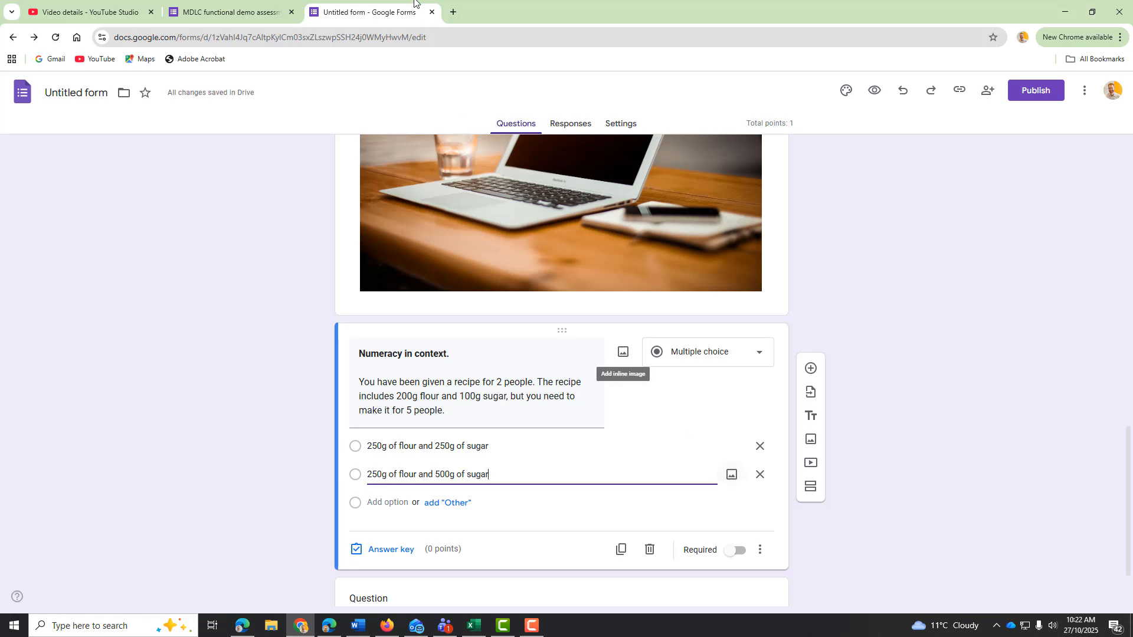
Step: Copy the demo form's answer "500g of flour and 250g of sugar" into the numeracy question as its third option
{"action": "left_click", "coordinate": [224, 12]}
{"action": "triple_click", "coordinate": [490, 355]}
{"action": "key", "text": "ctrl+c"}
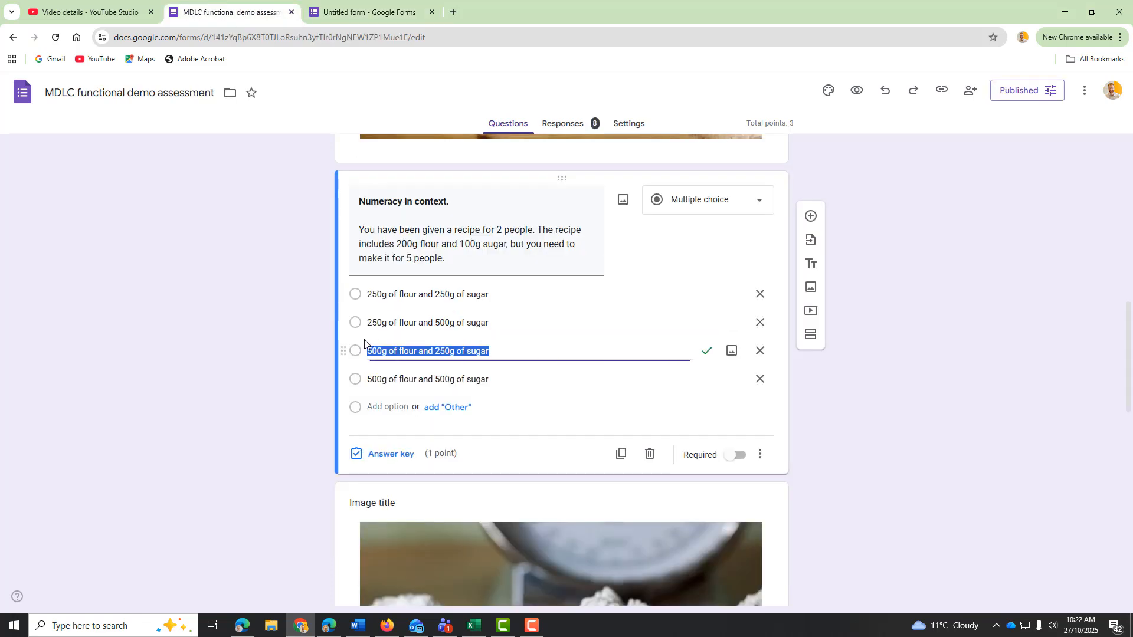
{"action": "left_click", "coordinate": [405, 8]}
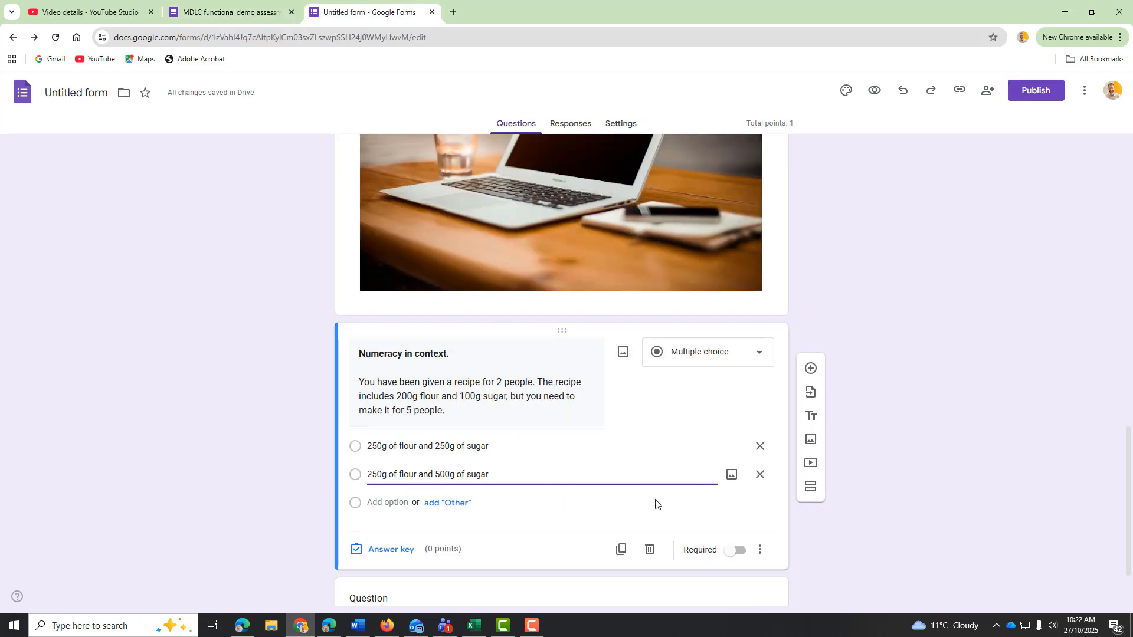
{"action": "left_click", "coordinate": [383, 505]}
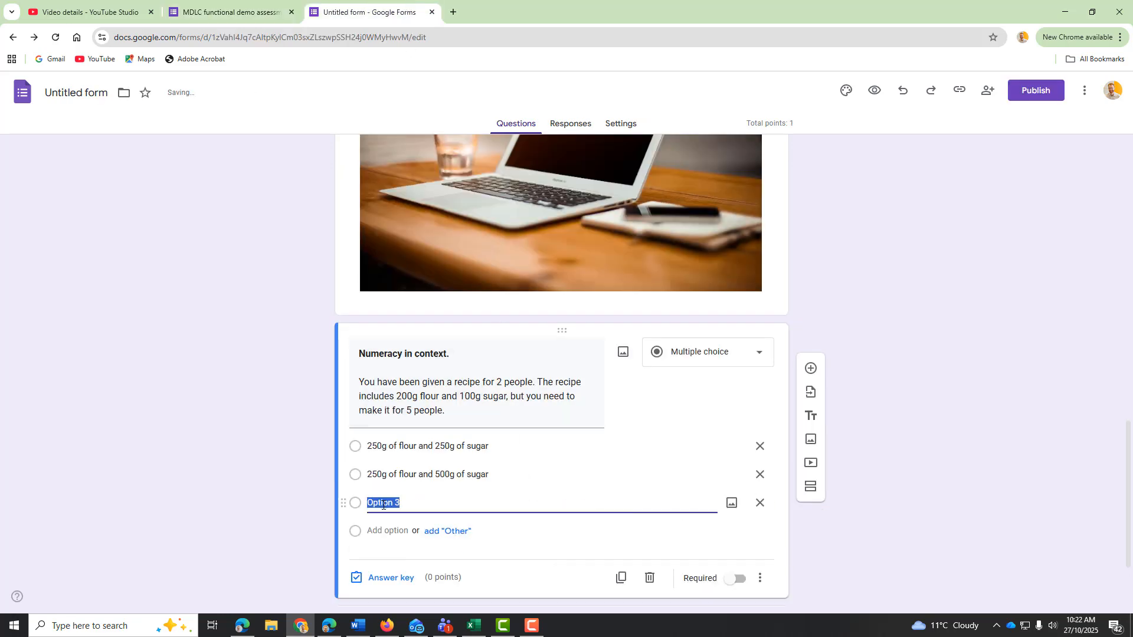
{"action": "key", "text": "ctrl+v"}
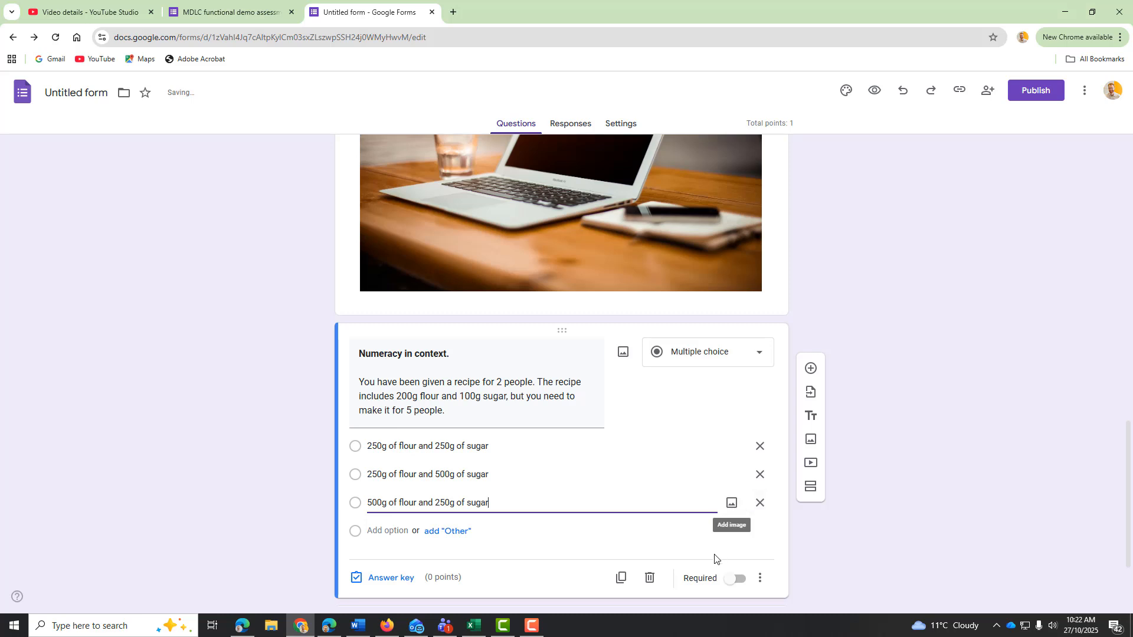
Step: Copy the demo form's answer "500g of flour and 500g of sugar" into the numeracy question as its fourth option
{"action": "left_click", "coordinate": [185, 3]}
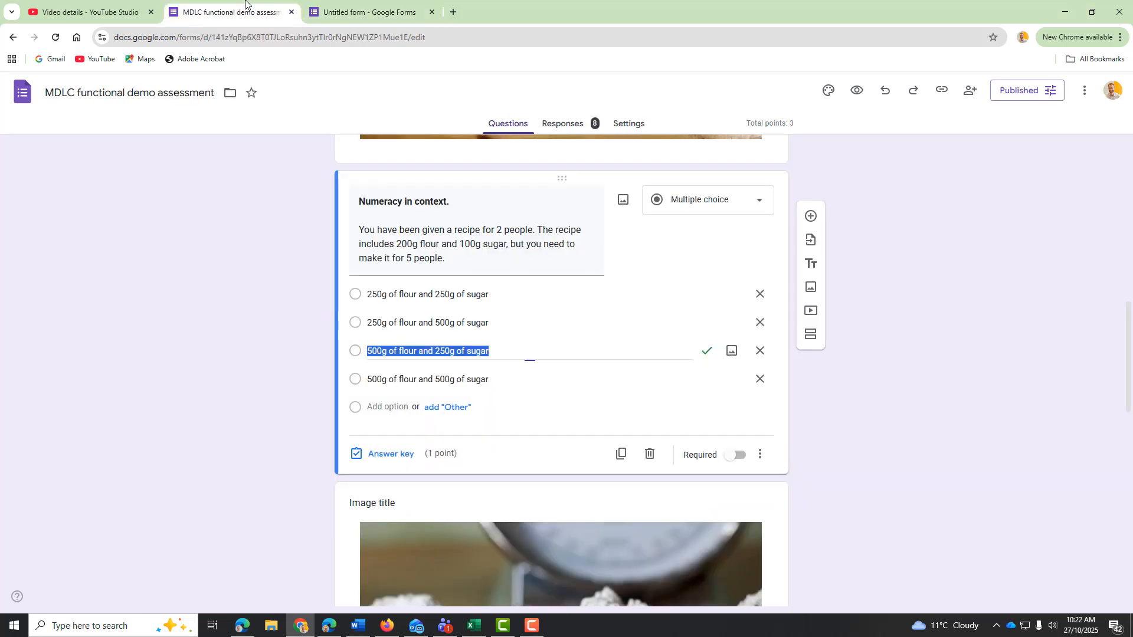
{"action": "left_click", "coordinate": [475, 380]}
{"action": "key", "text": "ctrl+c"}
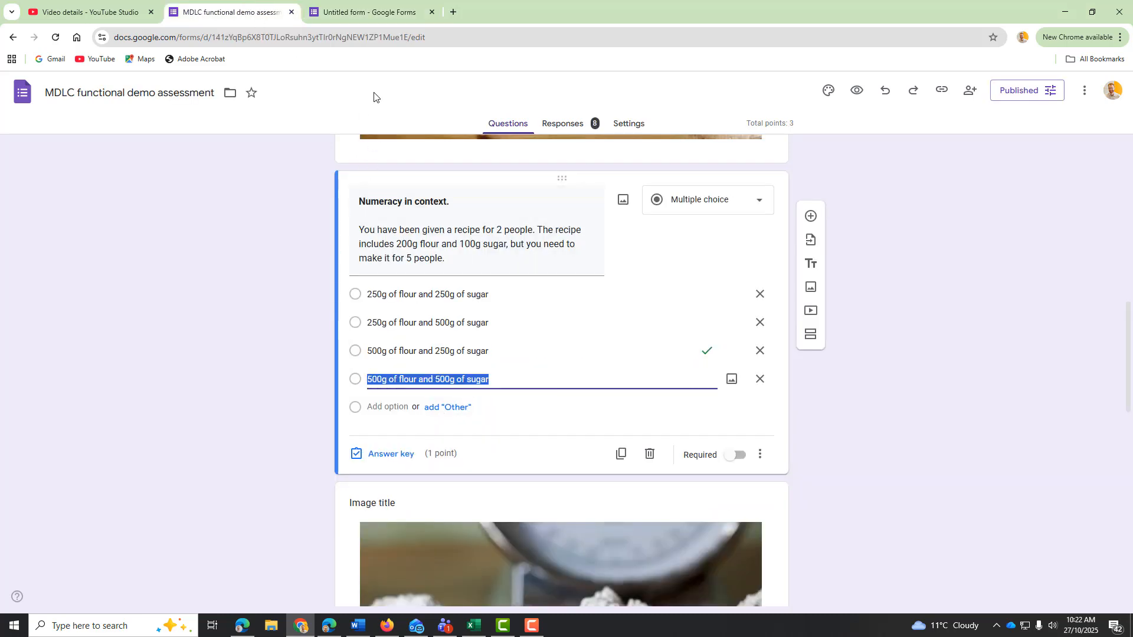
{"action": "left_click", "coordinate": [376, 19]}
{"action": "left_click", "coordinate": [390, 533]}
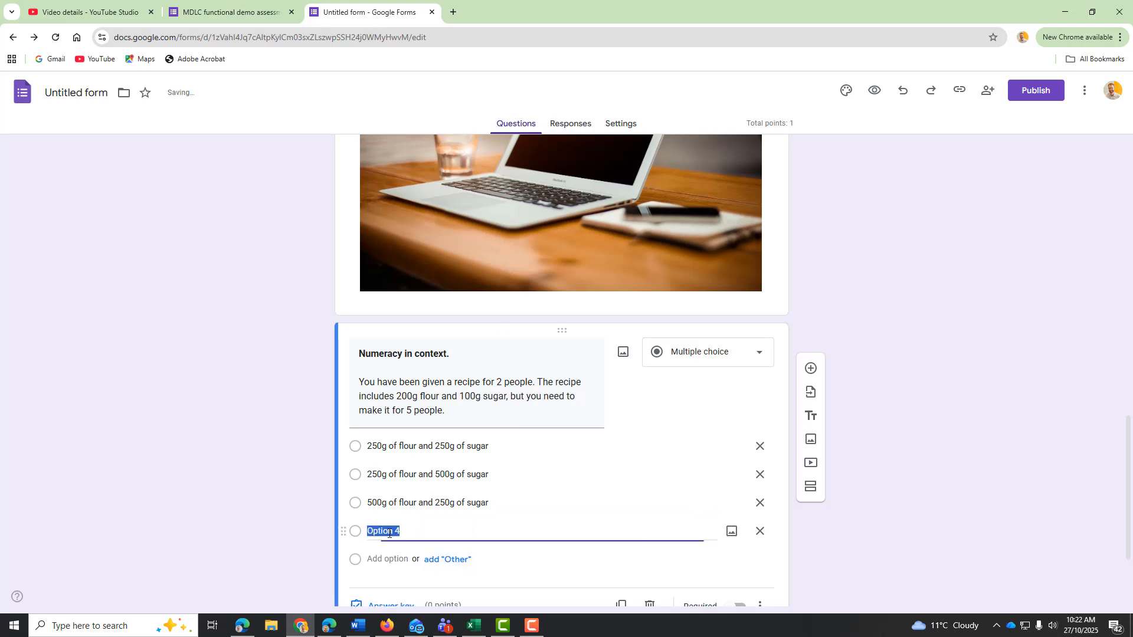
{"action": "key", "text": "ctrl+v"}
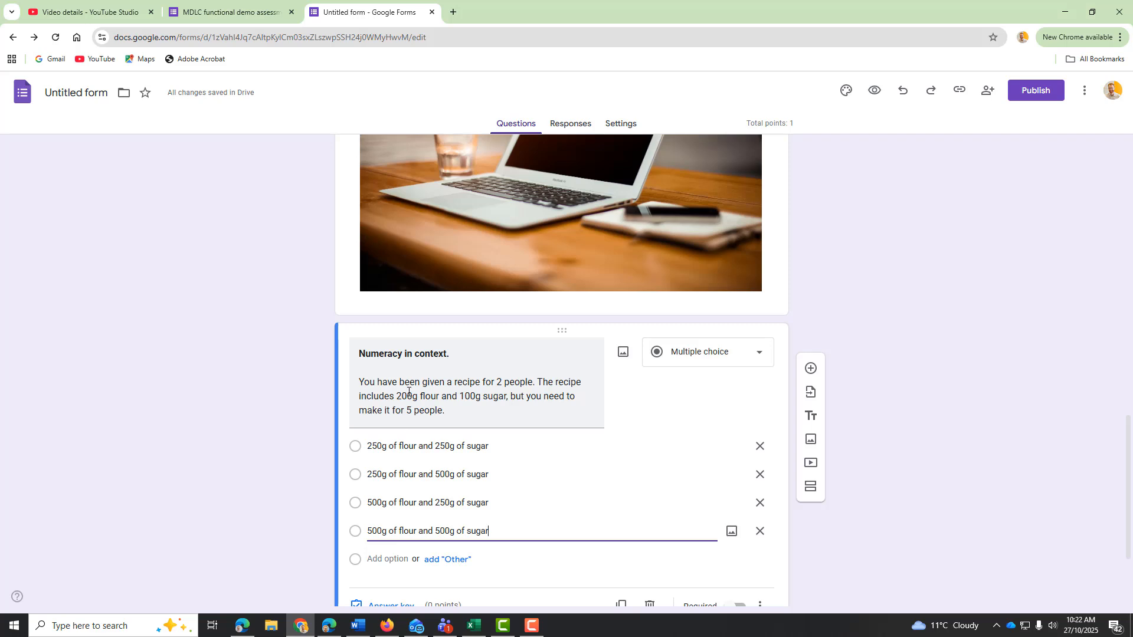
Step: Set the numeracy question's answer key to "500g of flour and 250g of sugar" and its value to 2 points
{"action": "scroll", "coordinate": [439, 575], "scroll_direction": "down", "scroll_amount": 1}
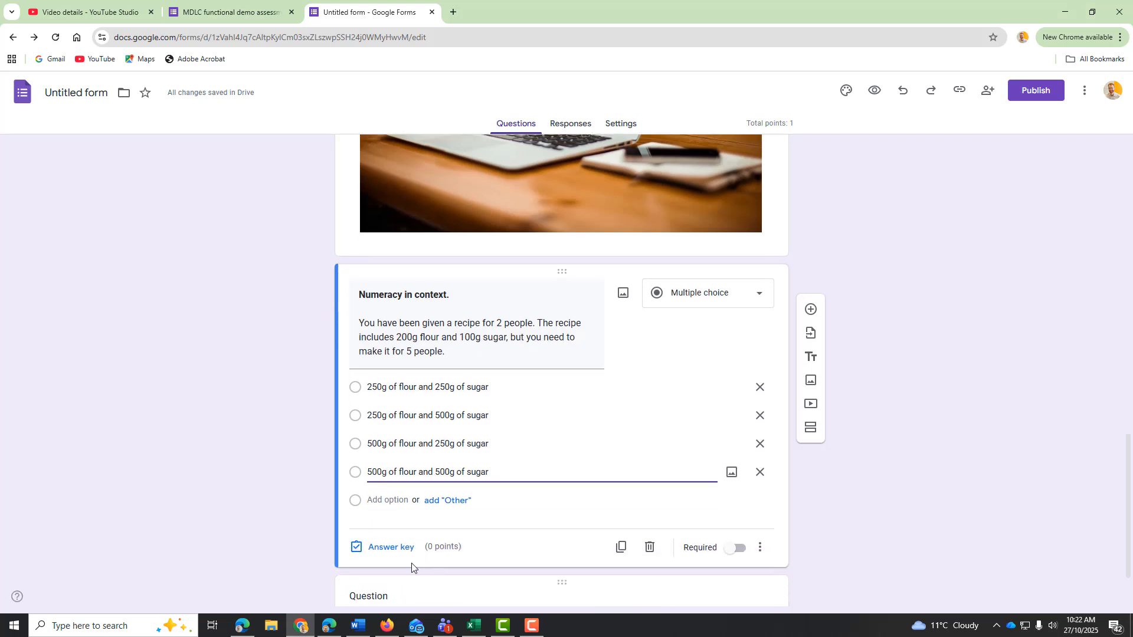
{"action": "left_click", "coordinate": [397, 552]}
{"action": "left_click", "coordinate": [361, 451]}
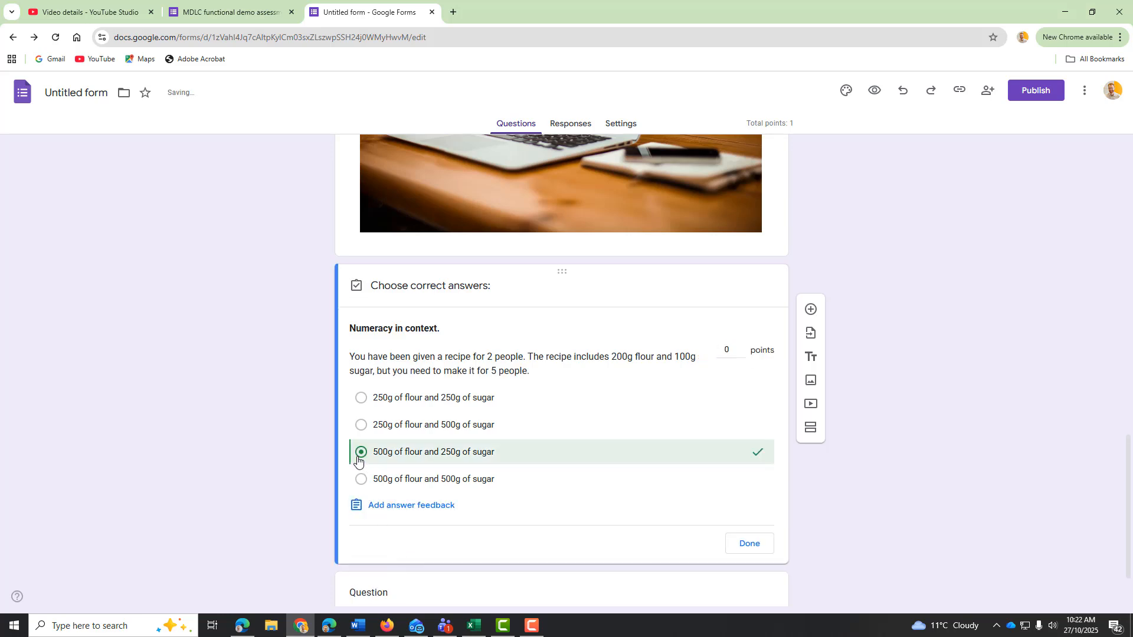
{"action": "scroll", "coordinate": [735, 354], "scroll_direction": "down", "scroll_amount": 1}
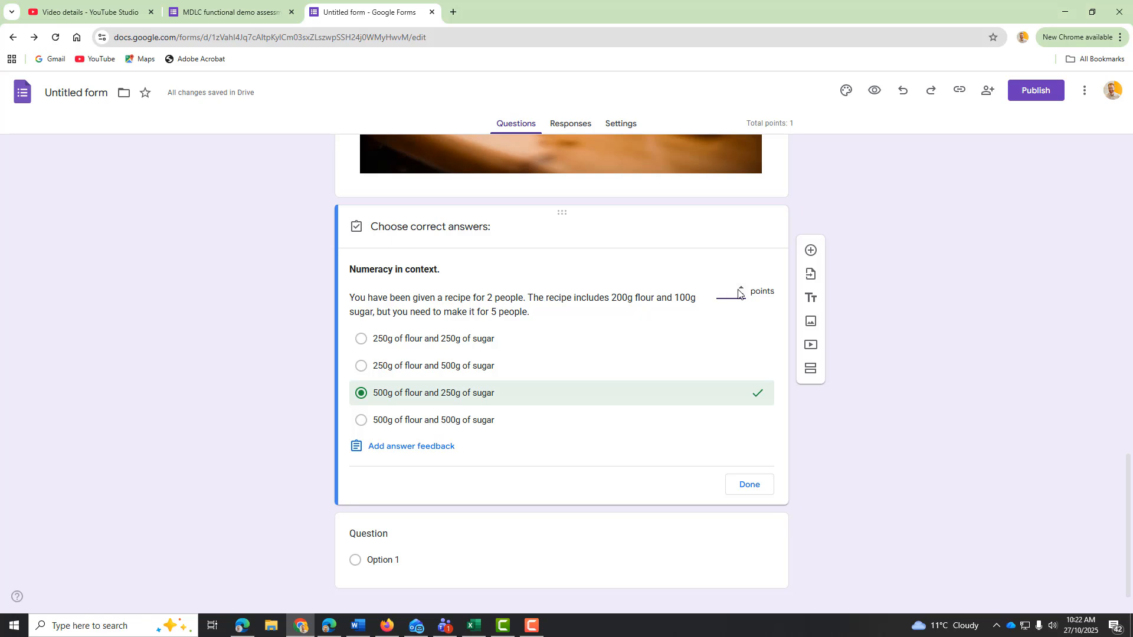
{"action": "left_click", "coordinate": [741, 288]}
{"action": "left_click", "coordinate": [741, 288]}
{"action": "scroll", "coordinate": [640, 260], "scroll_direction": "down", "scroll_amount": 1}
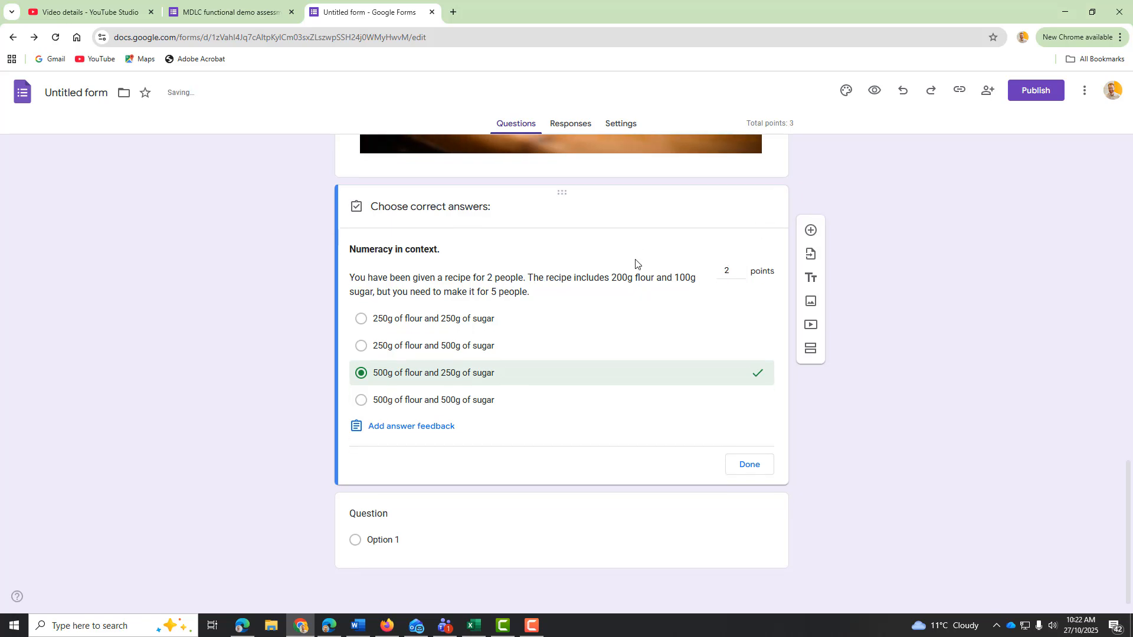
{"action": "scroll", "coordinate": [636, 264], "scroll_direction": "up", "scroll_amount": 3}
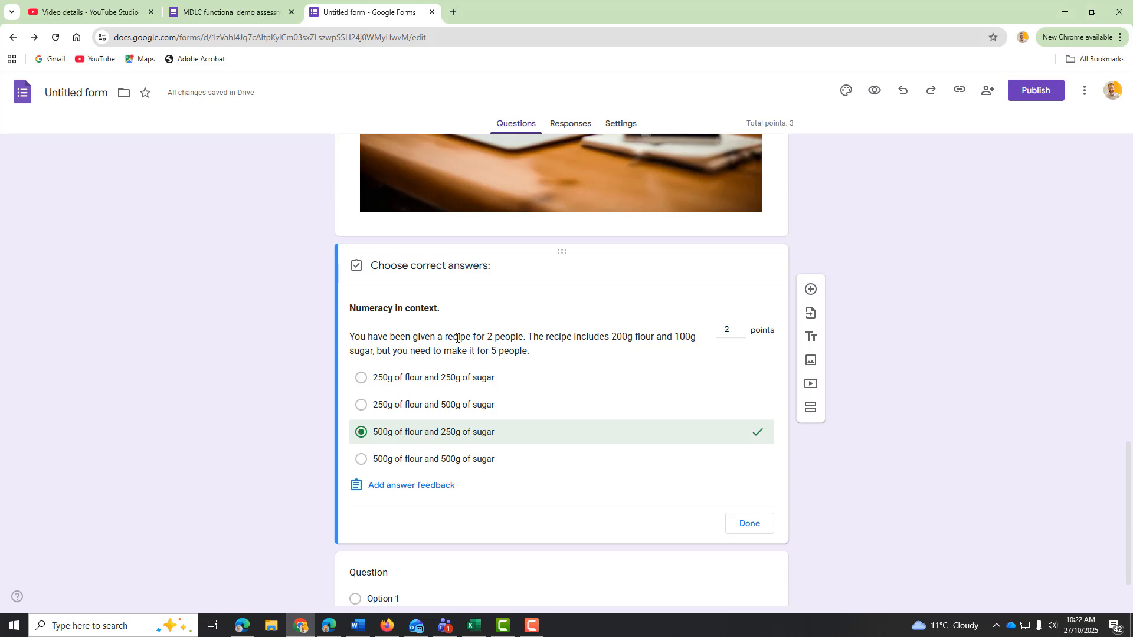
{"action": "scroll", "coordinate": [531, 342], "scroll_direction": "down", "scroll_amount": 3}
{"action": "left_click", "coordinate": [749, 465]}
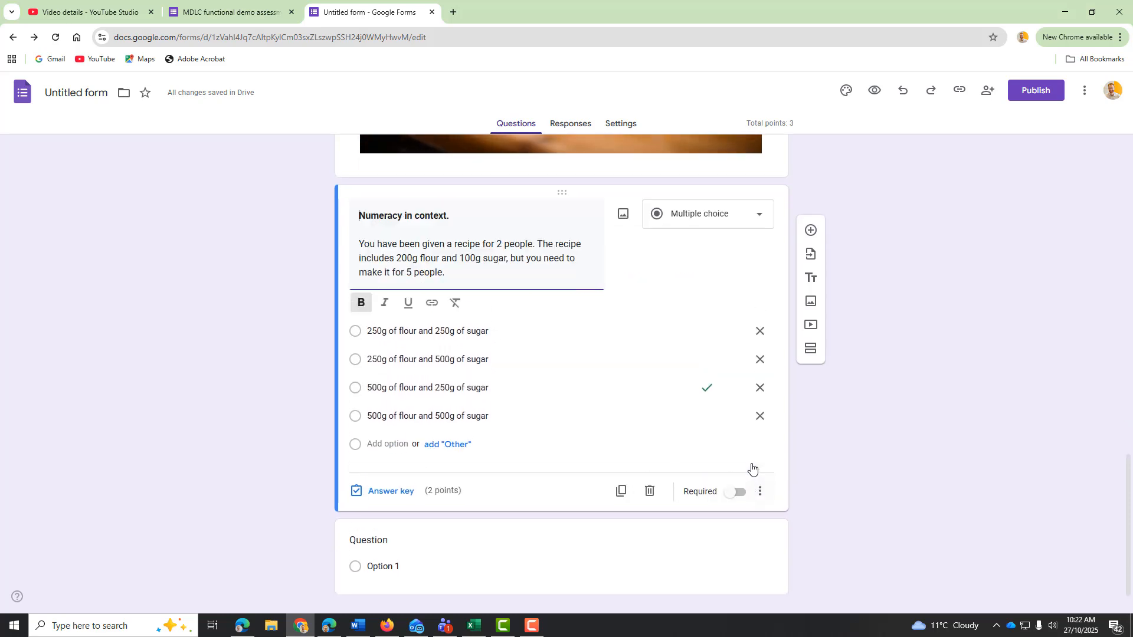
Step: Copy the demo form's "Writing and communication" question text into the empty last question of the untitled form
{"action": "left_click", "coordinate": [277, 3]}
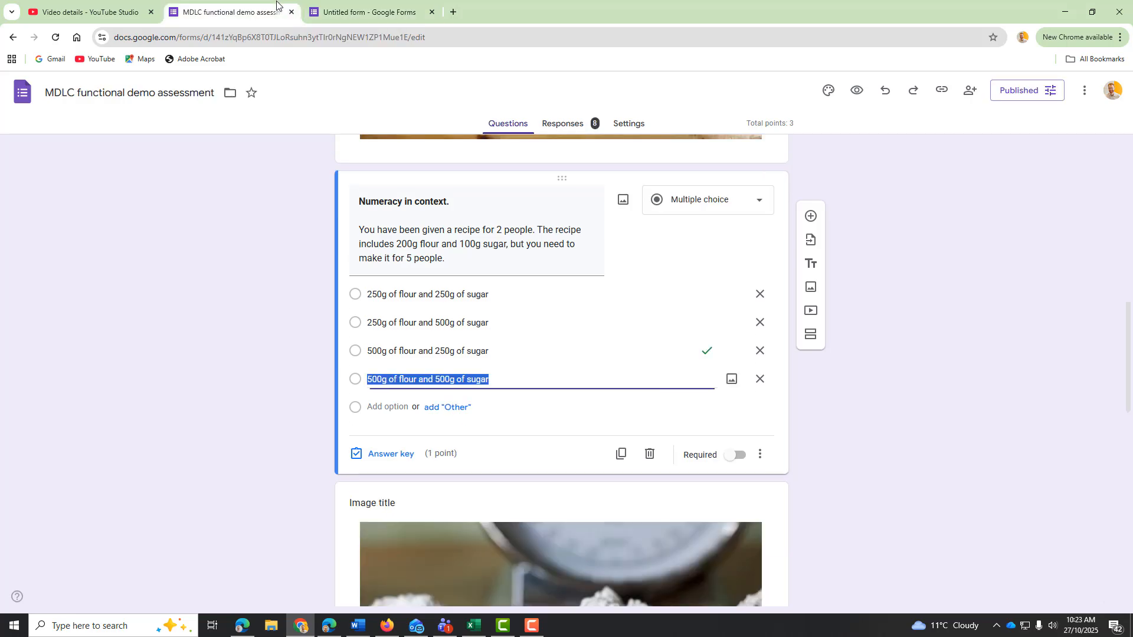
{"action": "scroll", "coordinate": [532, 274], "scroll_direction": "down", "scroll_amount": 6}
{"action": "scroll", "coordinate": [532, 274], "scroll_direction": "down", "scroll_amount": 6}
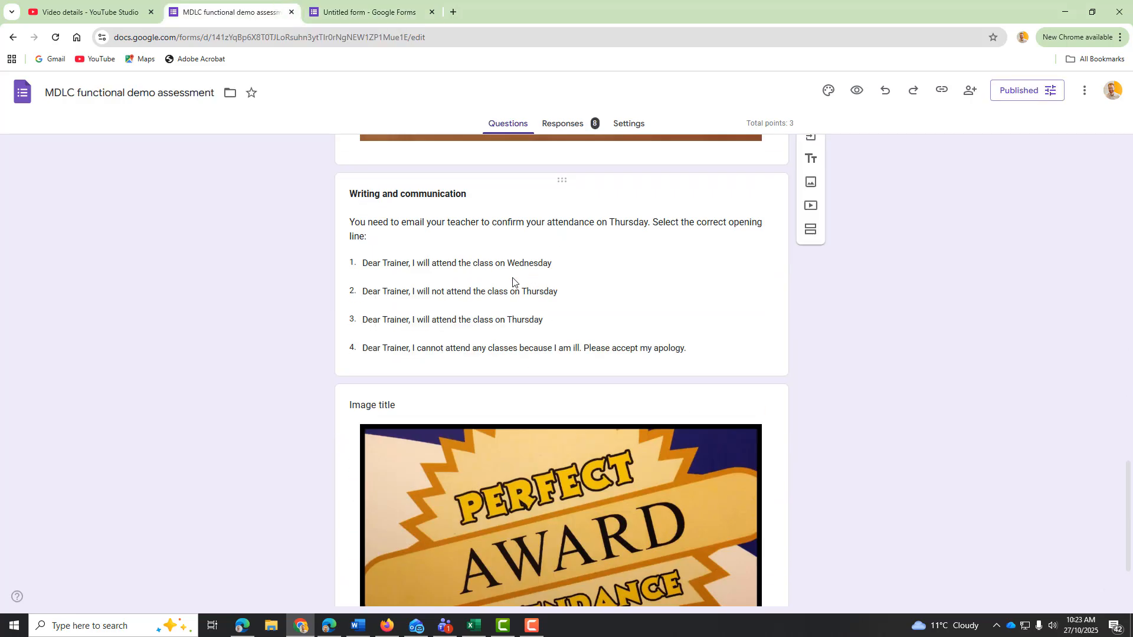
{"action": "left_click", "coordinate": [363, 225]}
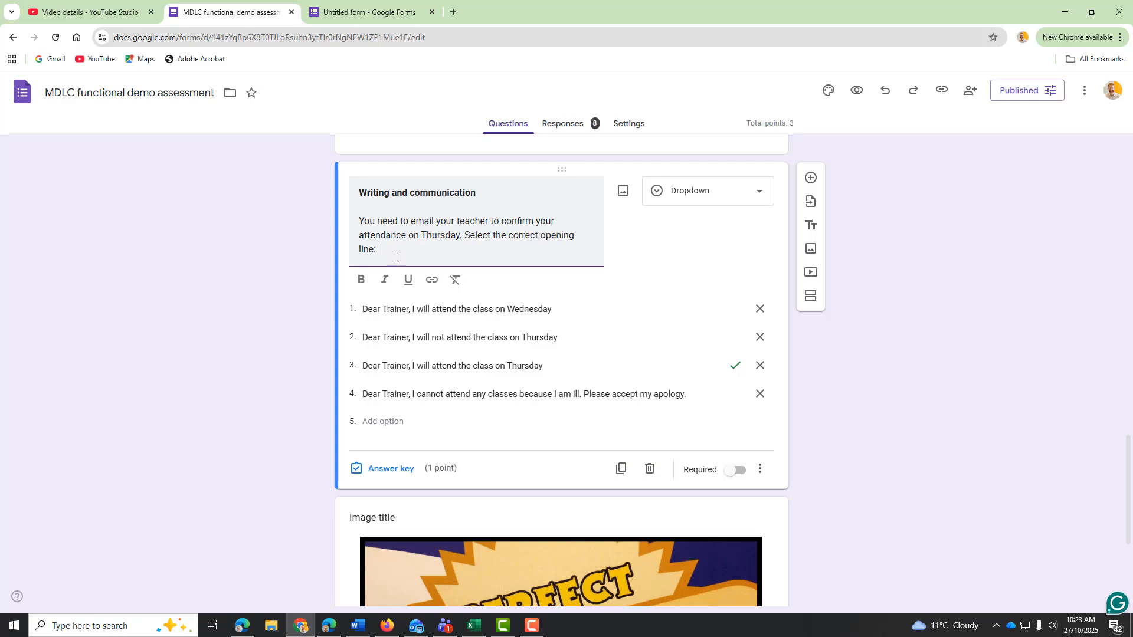
{"action": "left_click_drag", "start_coordinate": [397, 255], "coordinate": [356, 184]}
{"action": "key", "text": "ctrl+c"}
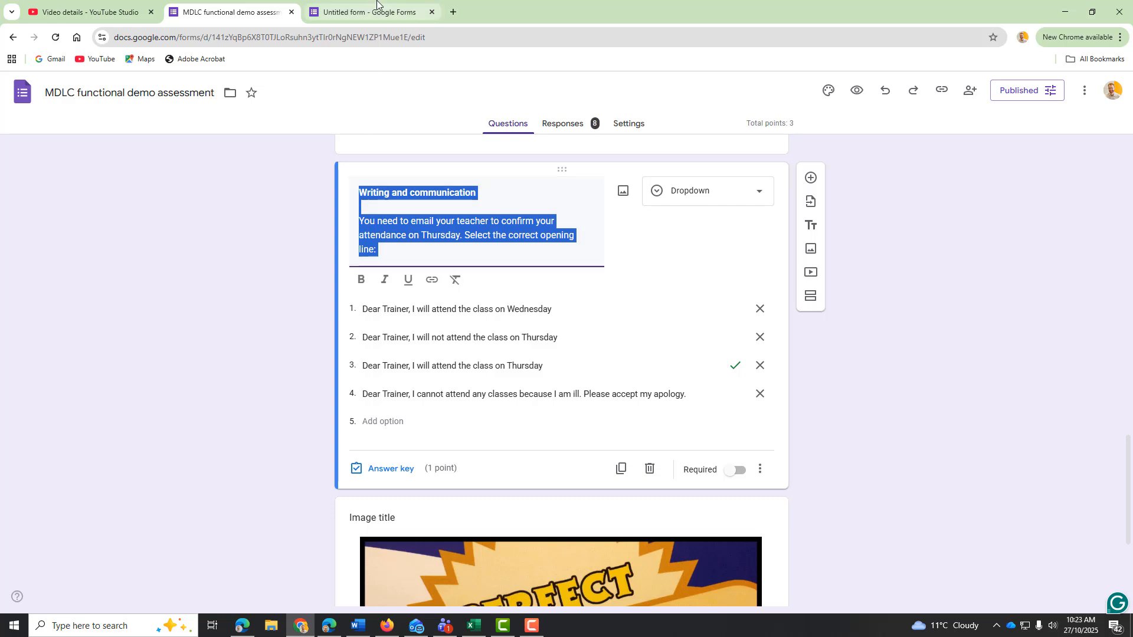
{"action": "left_click", "coordinate": [363, 11]}
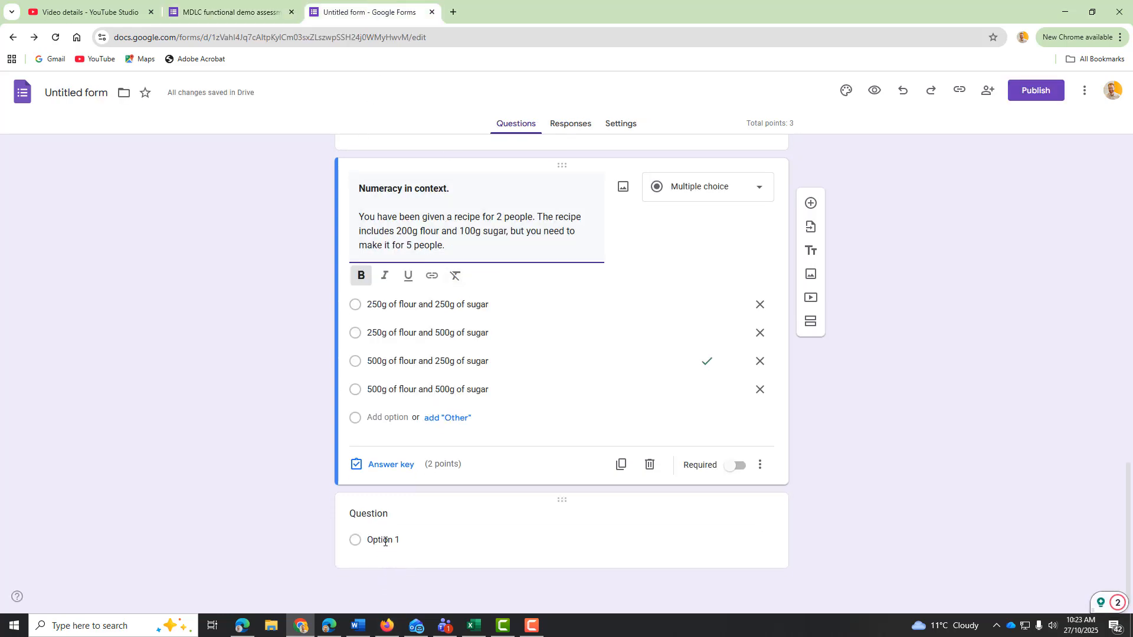
{"action": "left_click", "coordinate": [408, 539]}
{"action": "left_click", "coordinate": [407, 438]}
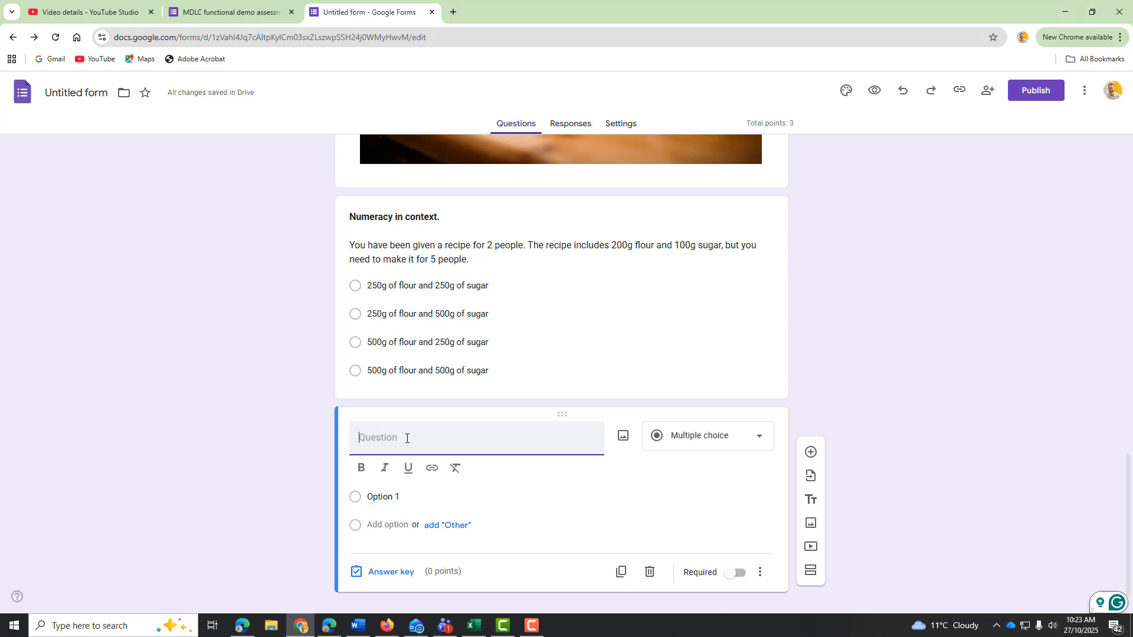
{"action": "key", "text": "ctrl+v"}
Step: Change the "Writing and communication" question's type to Short answer
{"action": "scroll", "coordinate": [435, 519], "scroll_direction": "down", "scroll_amount": 1}
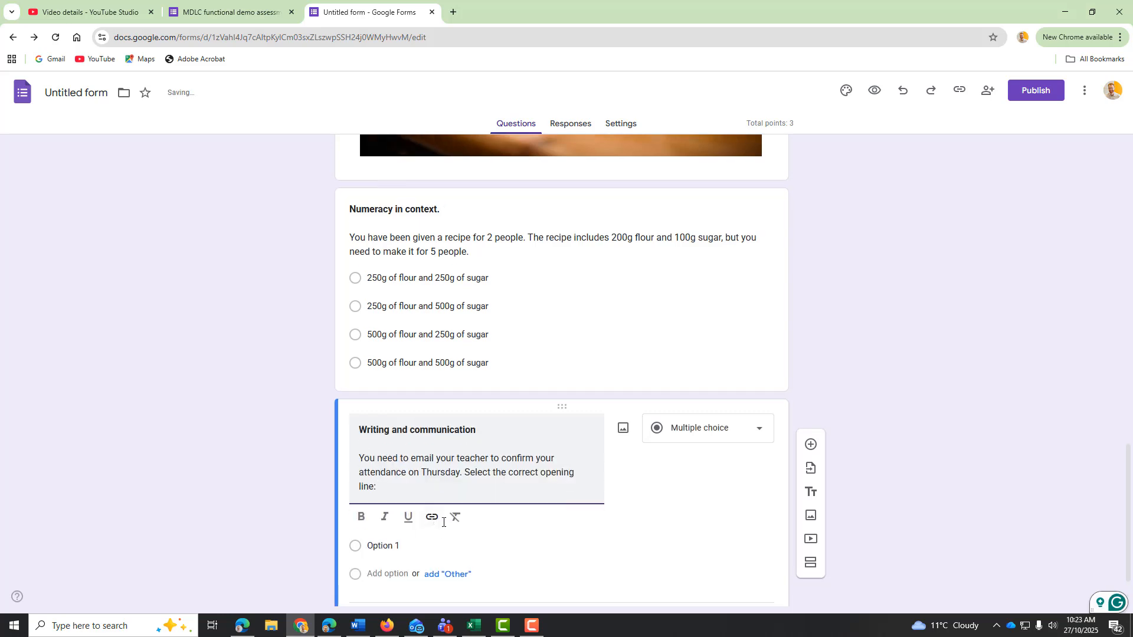
{"action": "left_click", "coordinate": [733, 356]}
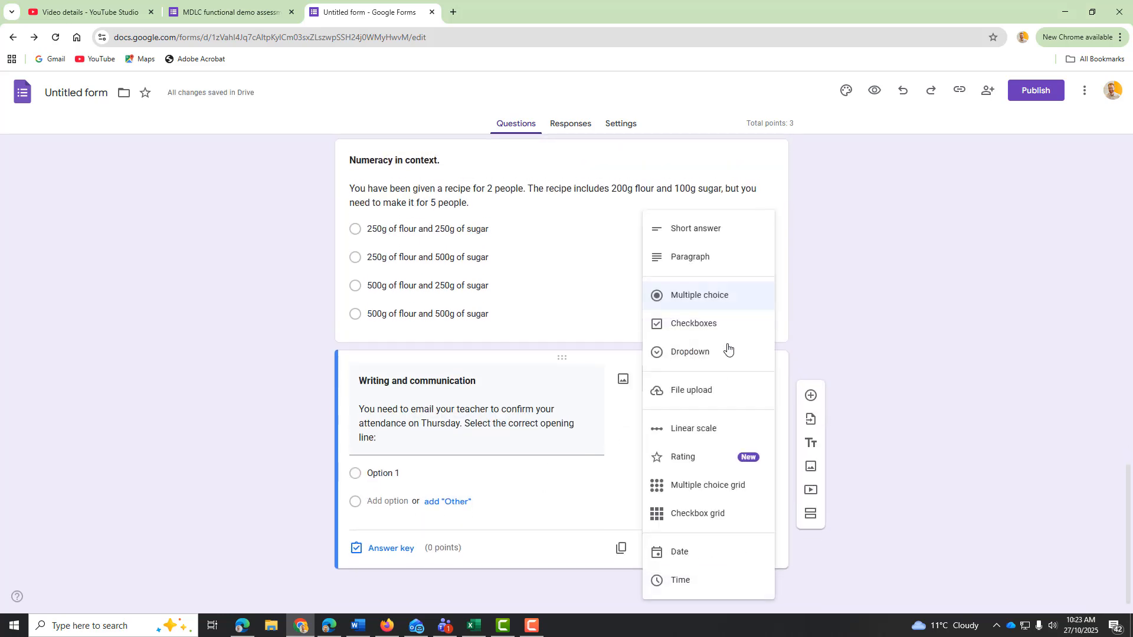
{"action": "left_click", "coordinate": [715, 231]}
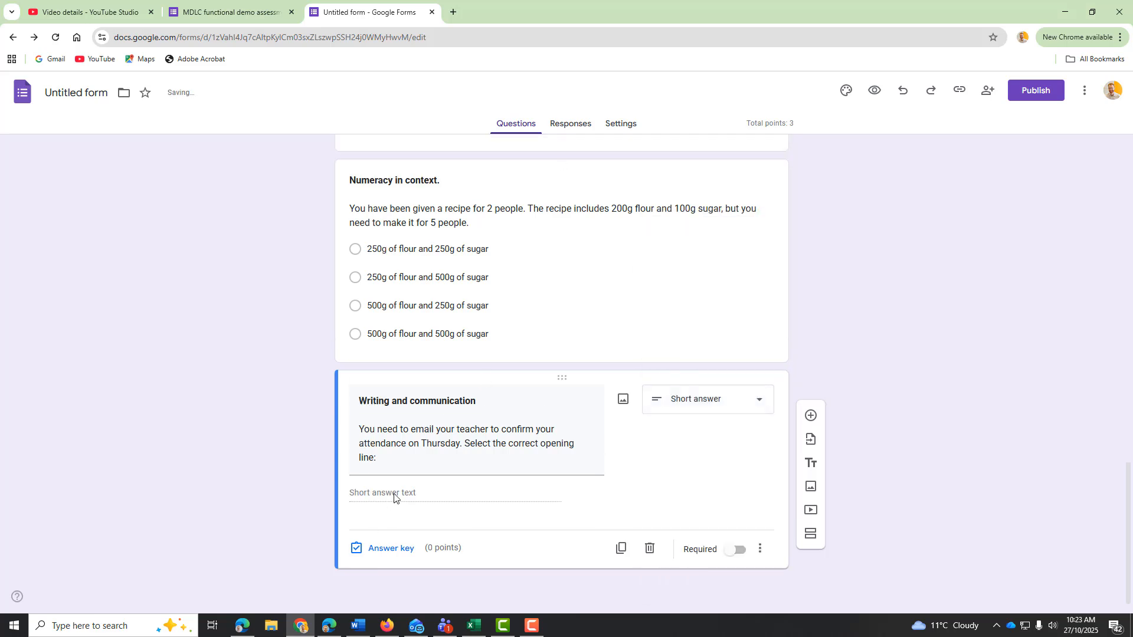
Step: Replace the question's sentence "Select the correct opening line:" with "What would be an appropriate opening line? Please enter below."
{"action": "left_click", "coordinate": [453, 463]}
{"action": "left_click", "coordinate": [430, 449]}
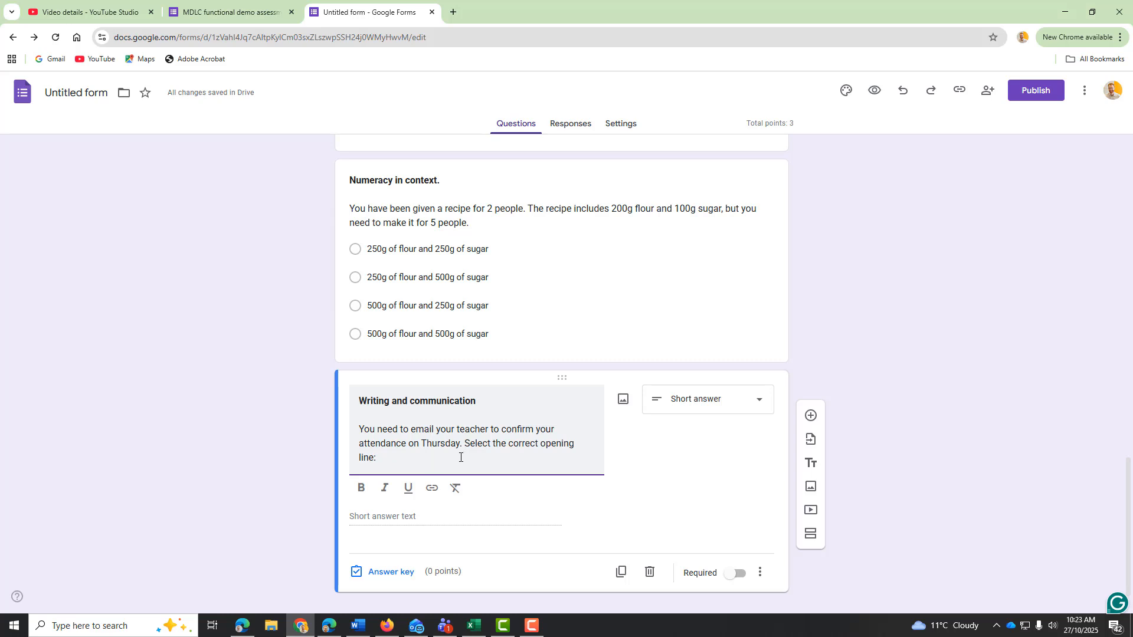
{"action": "left_click_drag", "start_coordinate": [466, 443], "coordinate": [488, 452]}
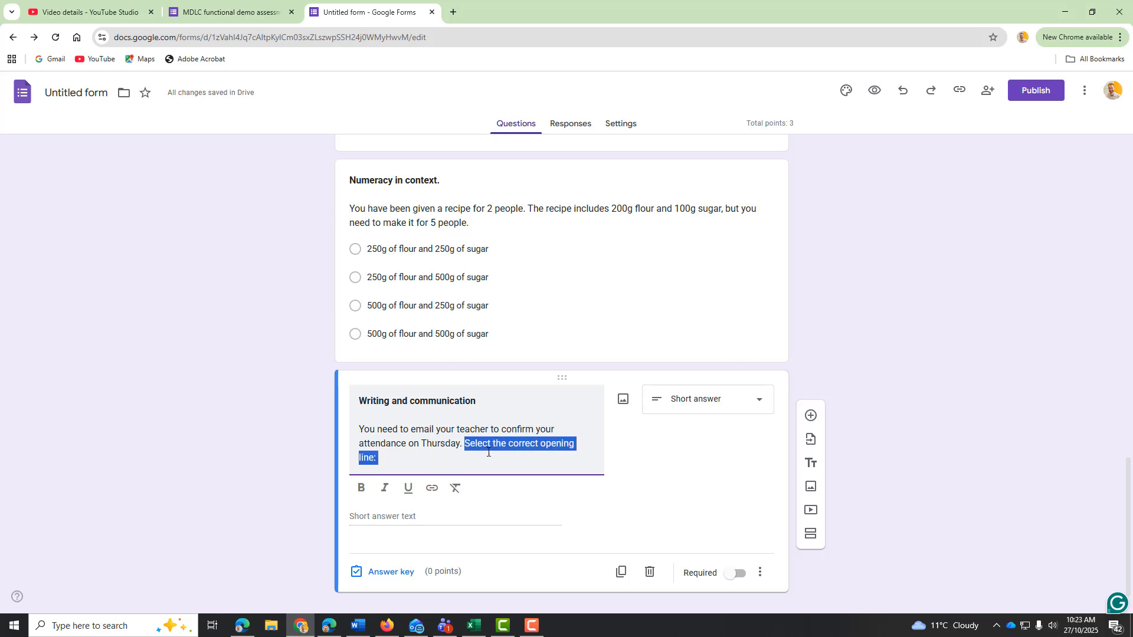
{"action": "type", "text": "Wha"}
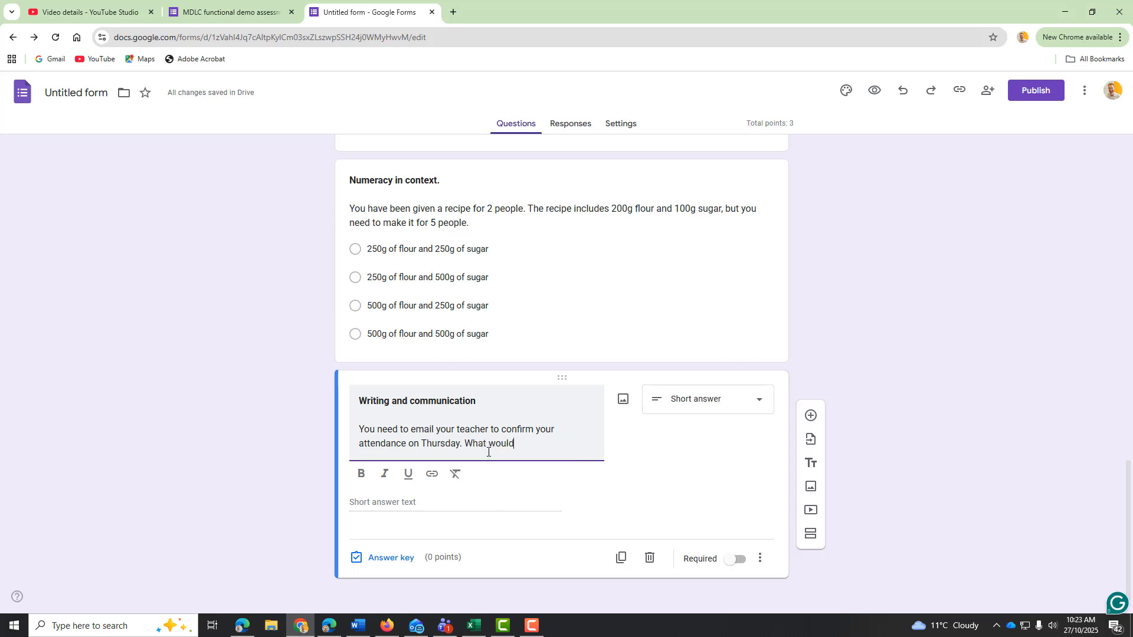
{"action": "type", "text": "t would be an appropriate openin"}
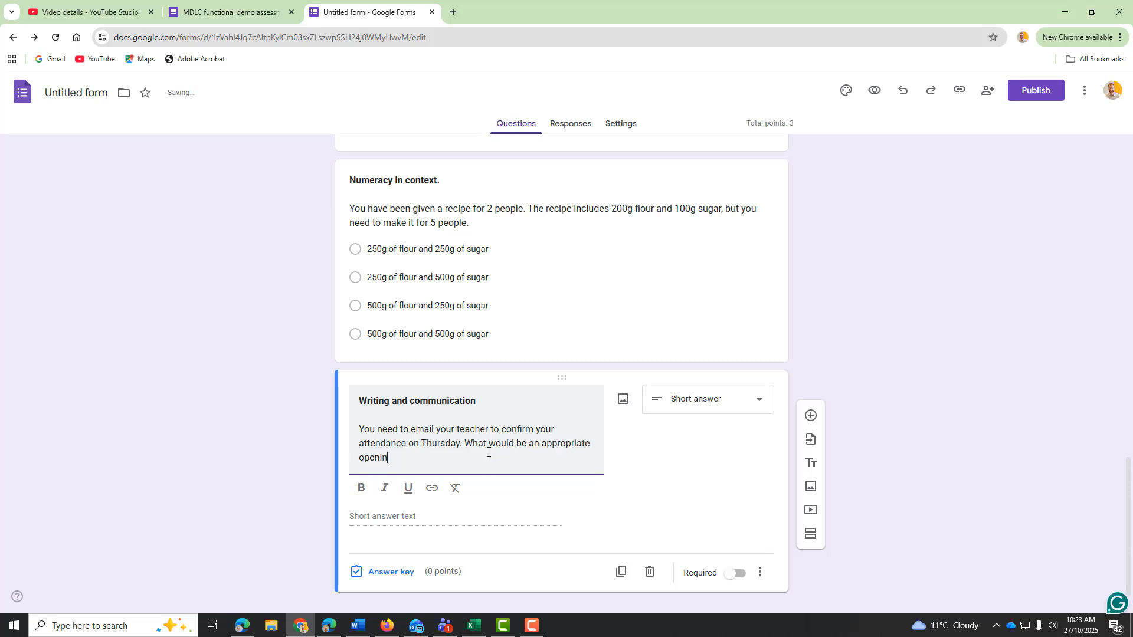
{"action": "type", "text": "g line? Ple"}
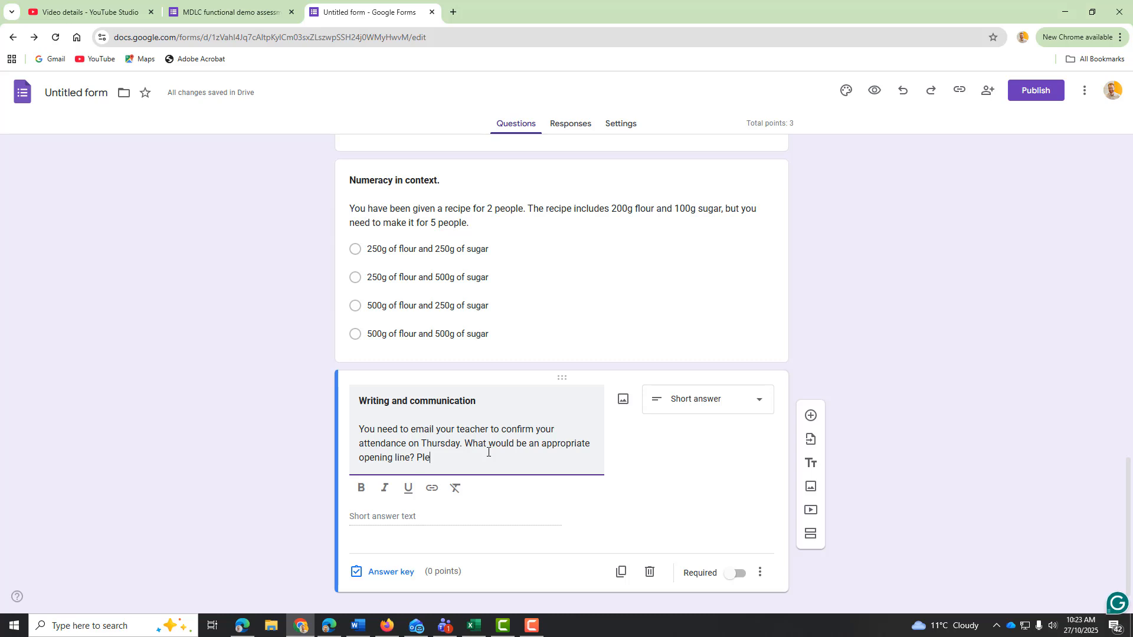
{"action": "type", "text": "ase enter below."}
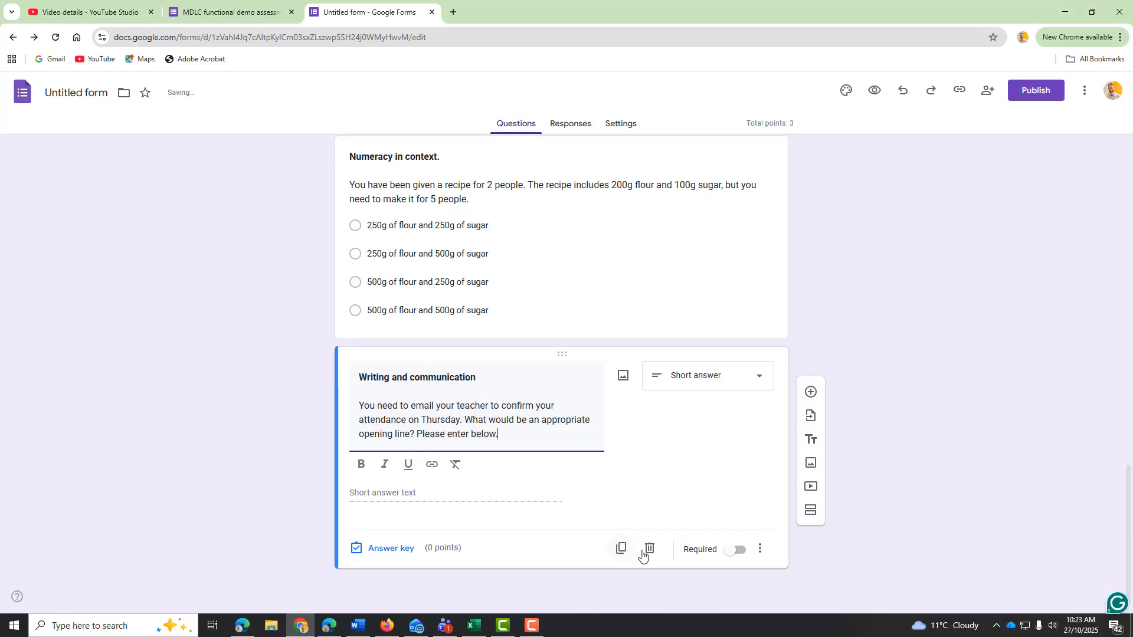
Step: Set the "Writing and communication" question's value to 1 point in its answer key
{"action": "scroll", "coordinate": [647, 547], "scroll_direction": "down", "scroll_amount": 1}
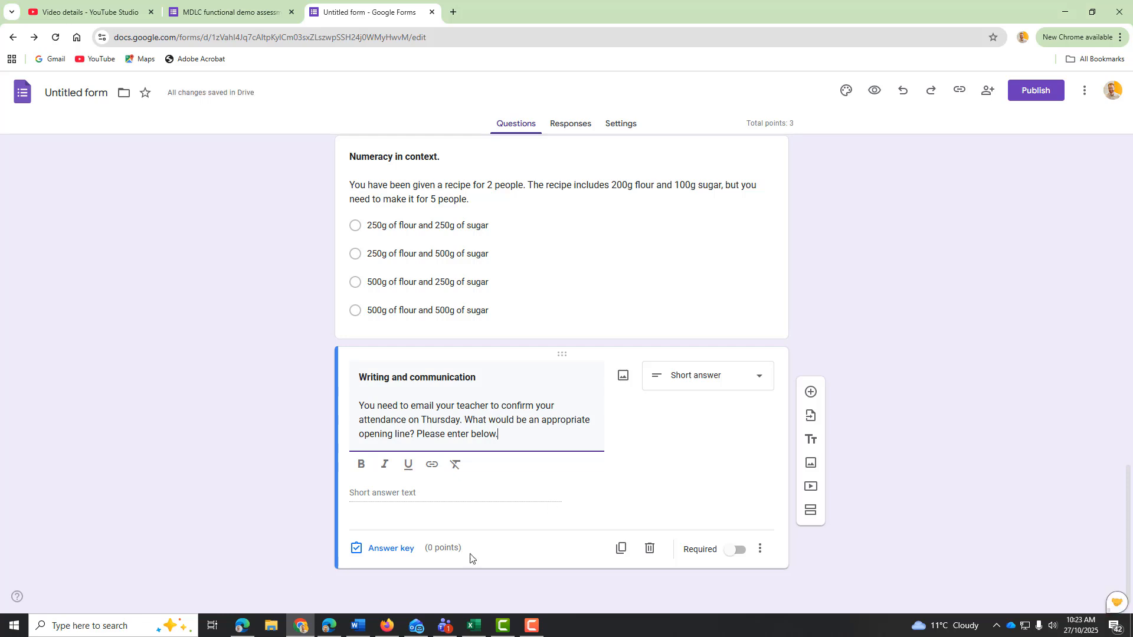
{"action": "left_click", "coordinate": [397, 549]}
{"action": "left_click", "coordinate": [395, 549]}
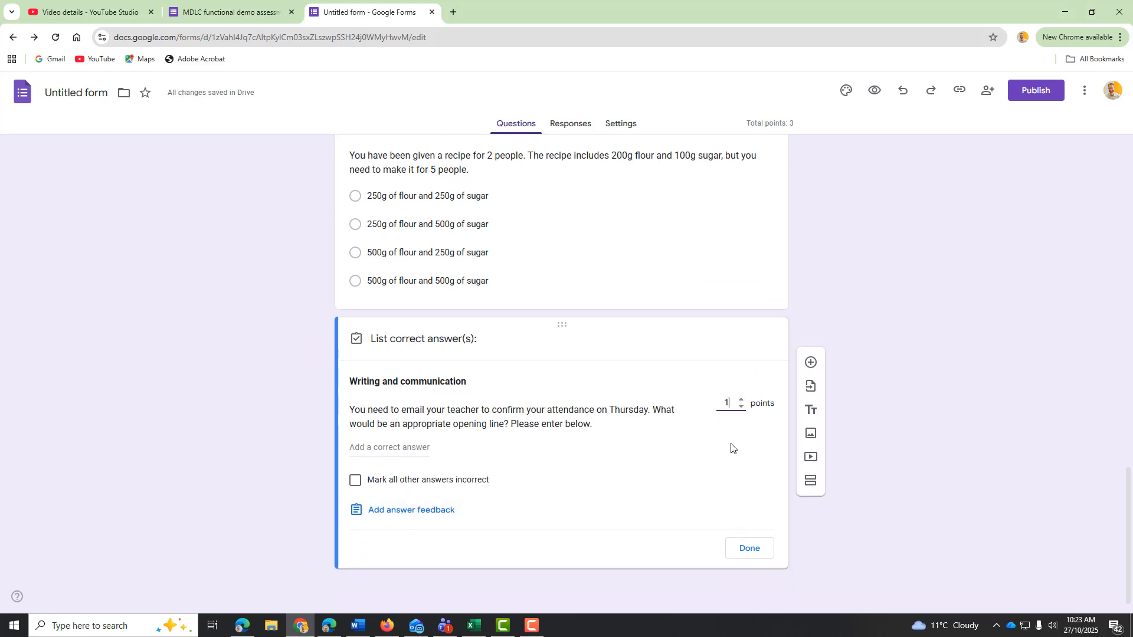
{"action": "type", "text": "1"}
{"action": "left_click", "coordinate": [762, 550]}
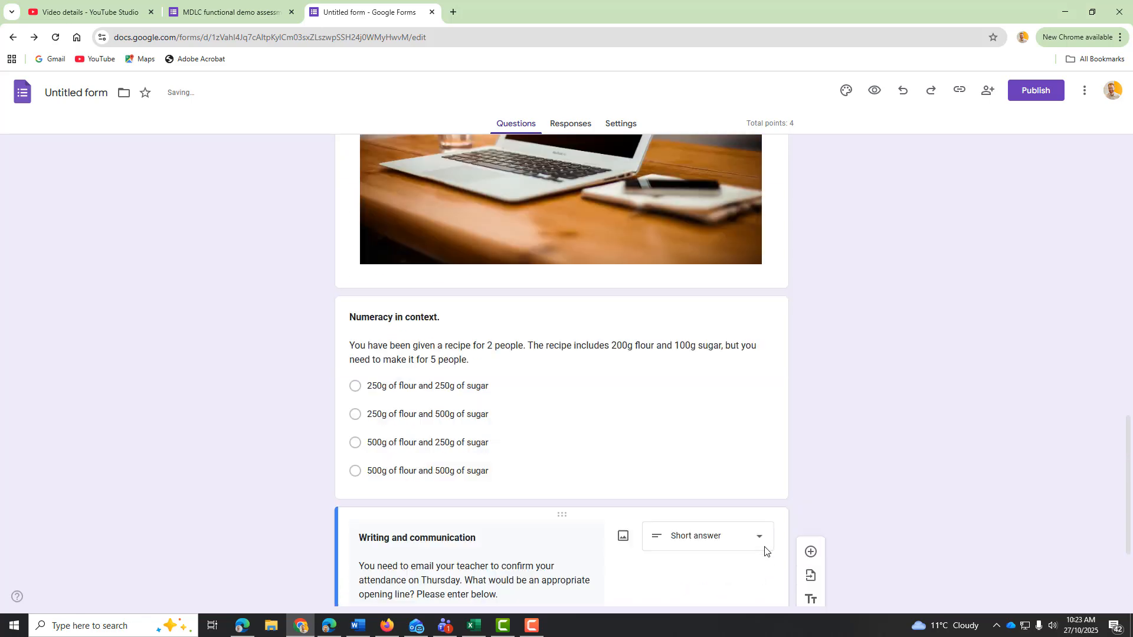
Step: Review the whole form, including its questions and images, the responses view and the quiz settings
{"action": "scroll", "coordinate": [746, 144], "scroll_direction": "up", "scroll_amount": 10}
{"action": "scroll", "coordinate": [649, 201], "scroll_direction": "down", "scroll_amount": 13}
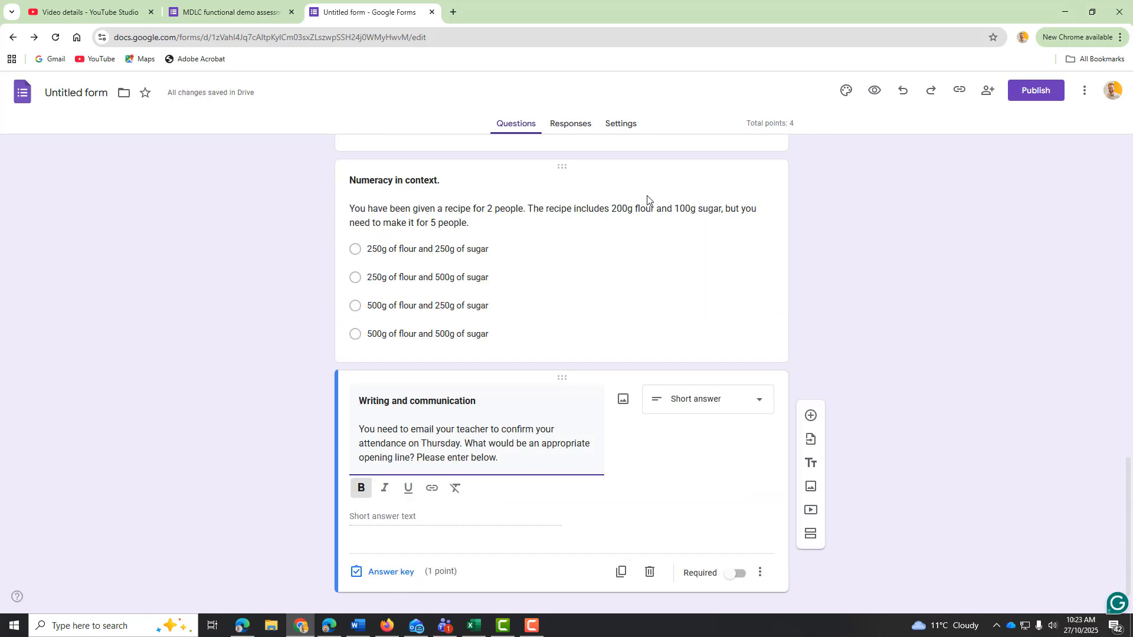
{"action": "scroll", "coordinate": [413, 315], "scroll_direction": "down", "scroll_amount": 1}
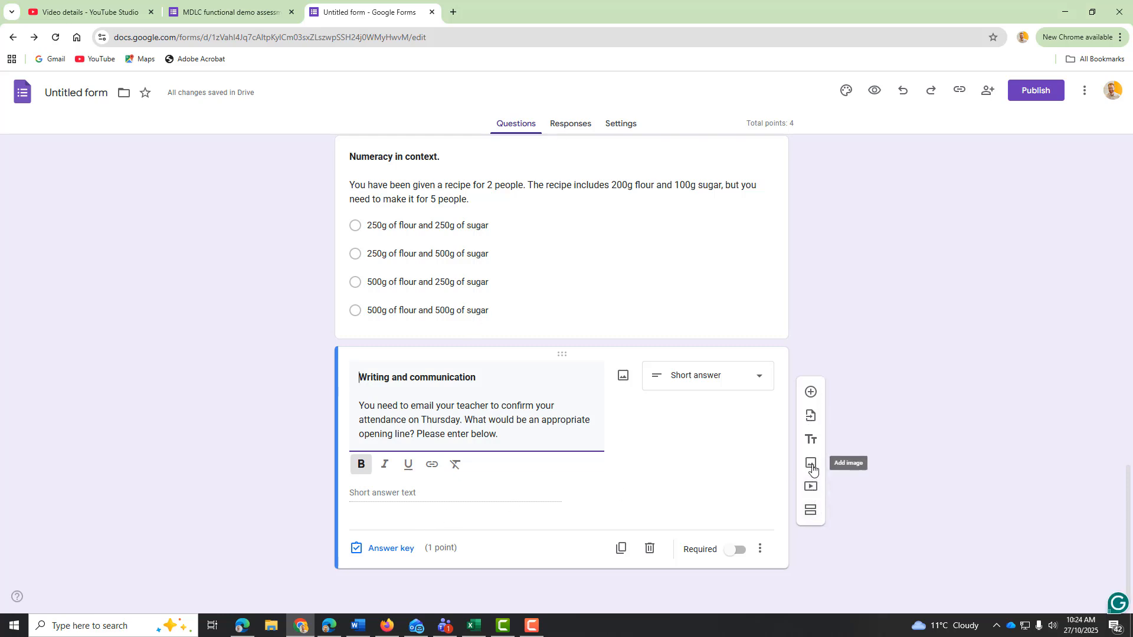
{"action": "scroll", "coordinate": [730, 272], "scroll_direction": "up", "scroll_amount": 15}
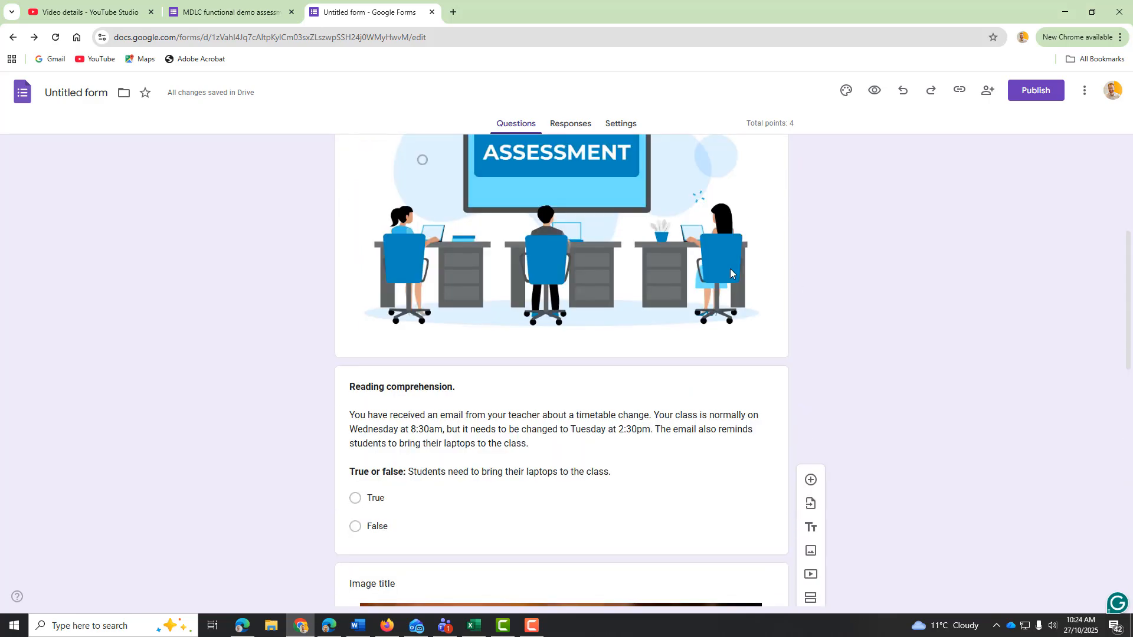
{"action": "left_click", "coordinate": [573, 123]}
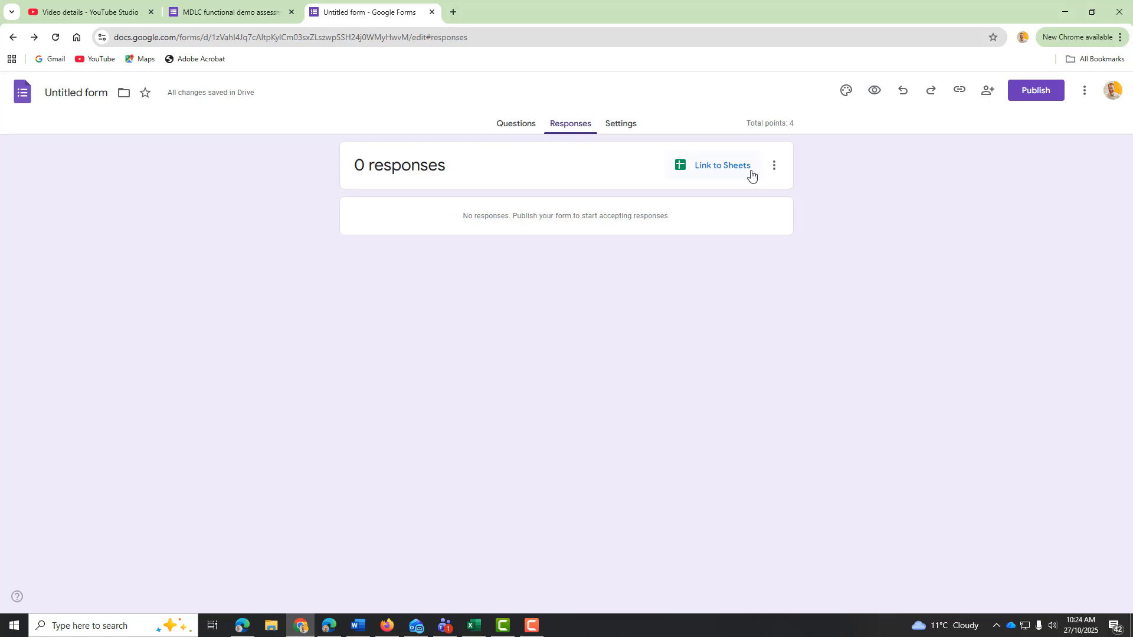
{"action": "left_click", "coordinate": [636, 127]}
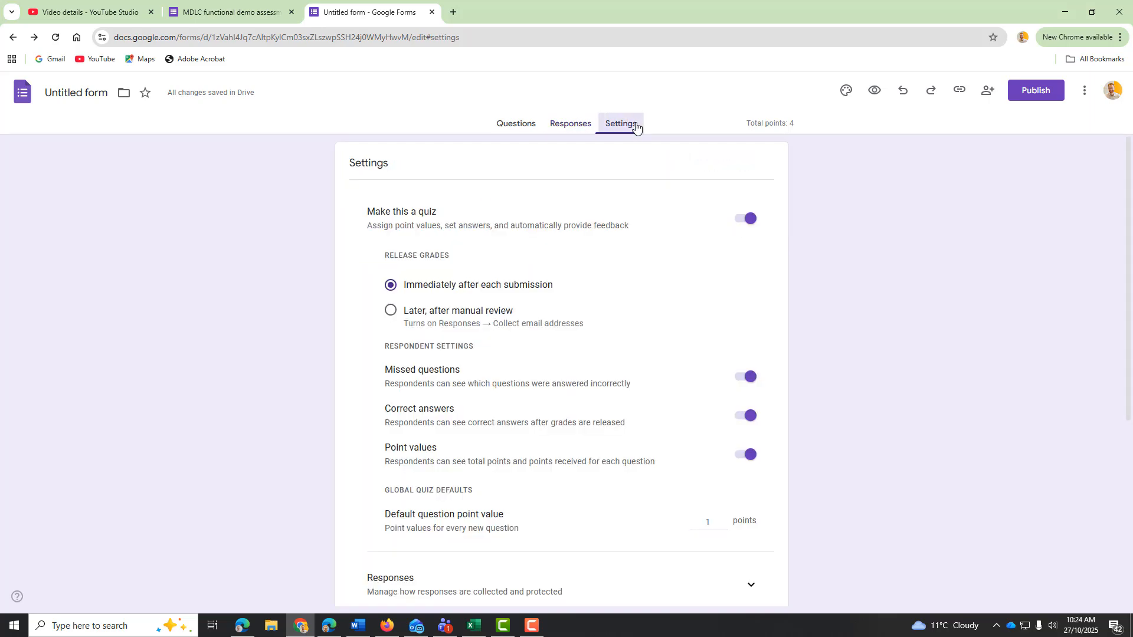
{"action": "scroll", "coordinate": [670, 518], "scroll_direction": "down", "scroll_amount": 5}
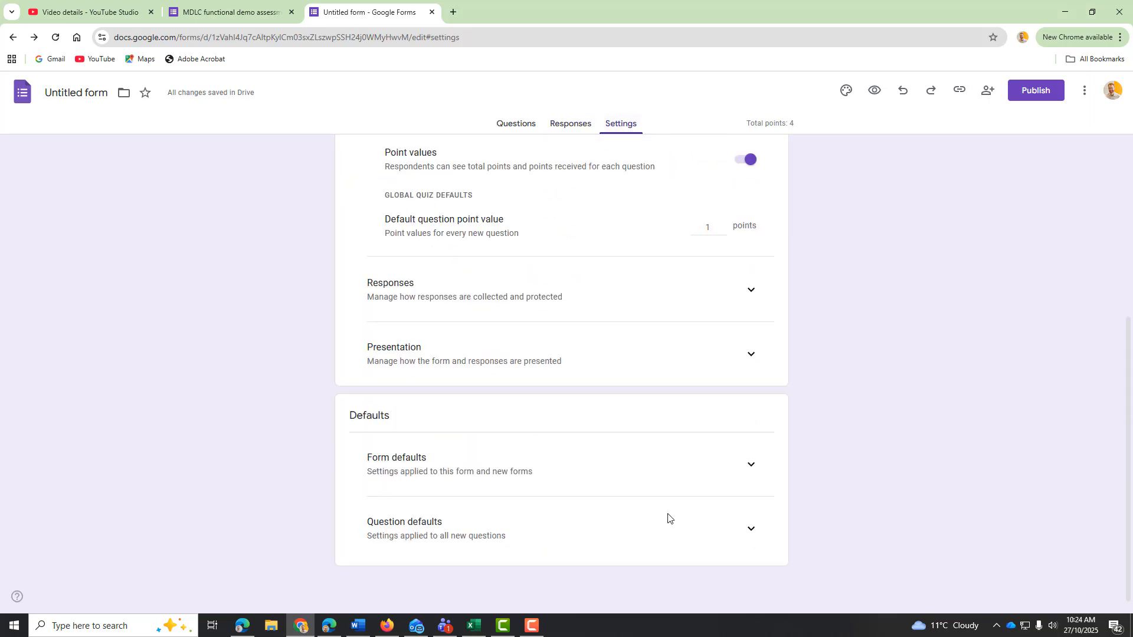
{"action": "scroll", "coordinate": [678, 523], "scroll_direction": "up", "scroll_amount": 5}
{"action": "left_click", "coordinate": [517, 125]}
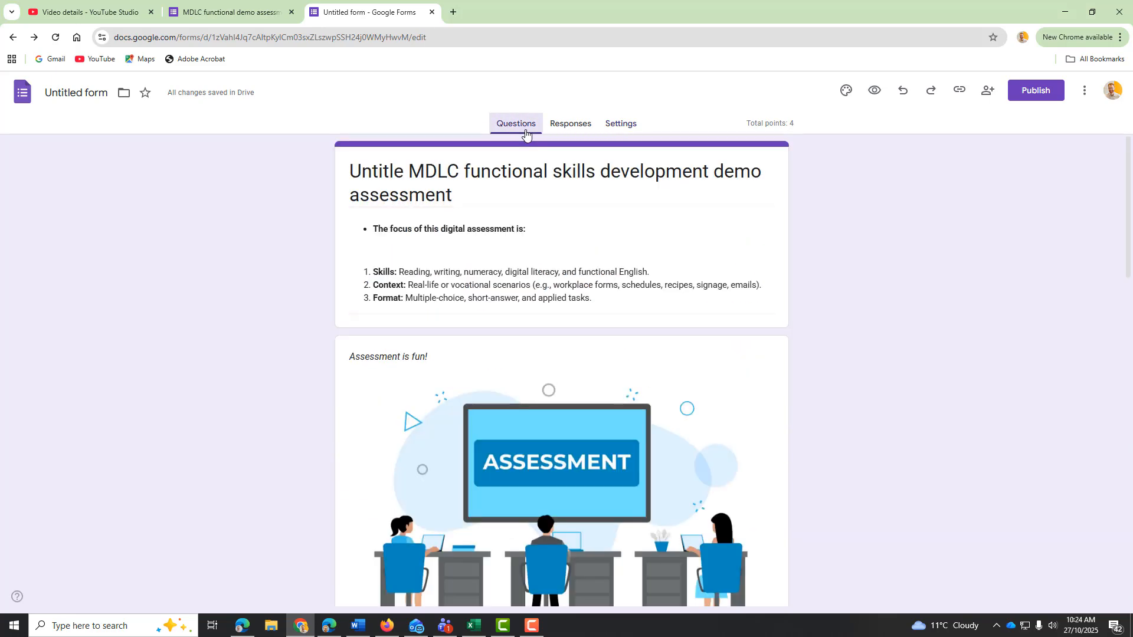
{"action": "scroll", "coordinate": [788, 579], "scroll_direction": "down", "scroll_amount": 4}
{"action": "scroll", "coordinate": [826, 566], "scroll_direction": "down", "scroll_amount": 12}
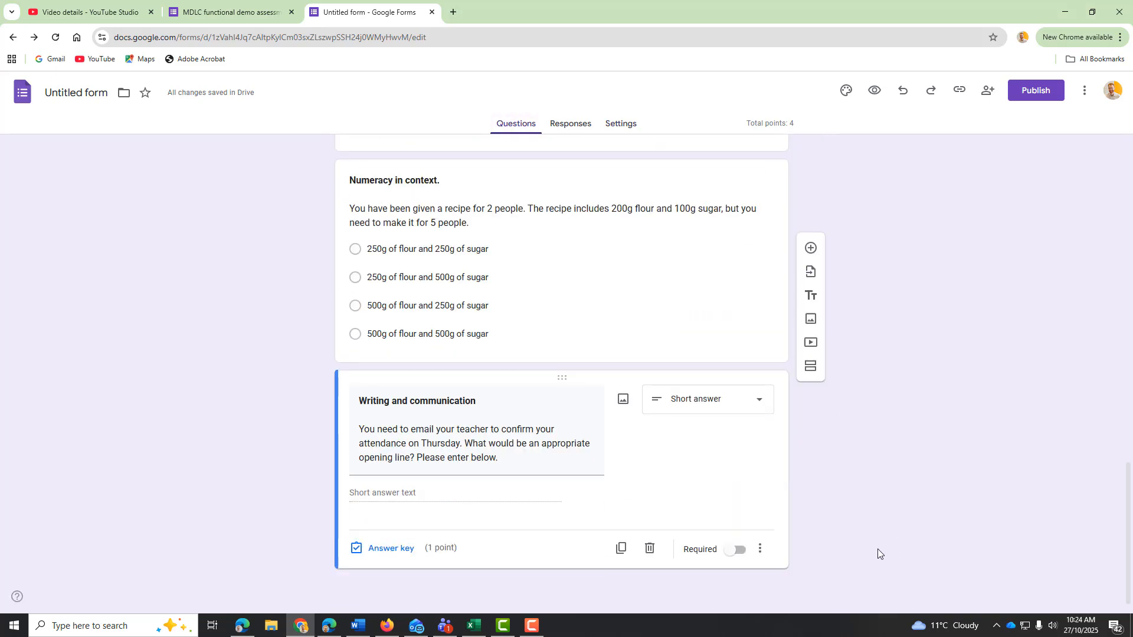
{"action": "scroll", "coordinate": [876, 549], "scroll_direction": "up", "scroll_amount": 5}
{"action": "scroll", "coordinate": [876, 548], "scroll_direction": "up", "scroll_amount": 10}
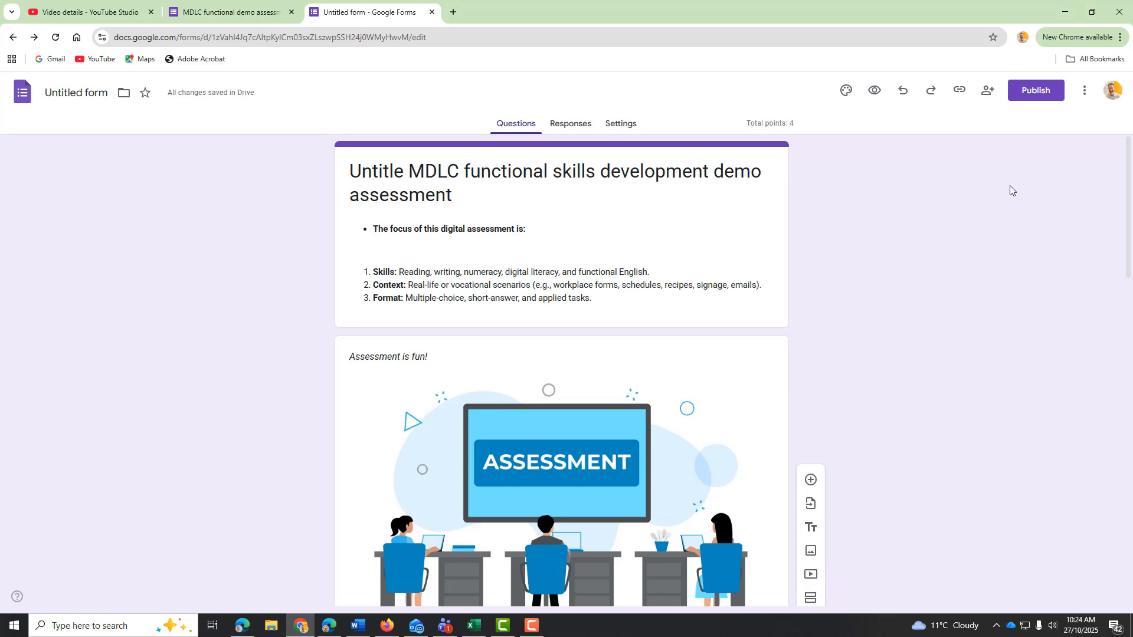
Step: Check the form's sharing options and the suggested people who could be added
{"action": "left_click", "coordinate": [987, 91]}
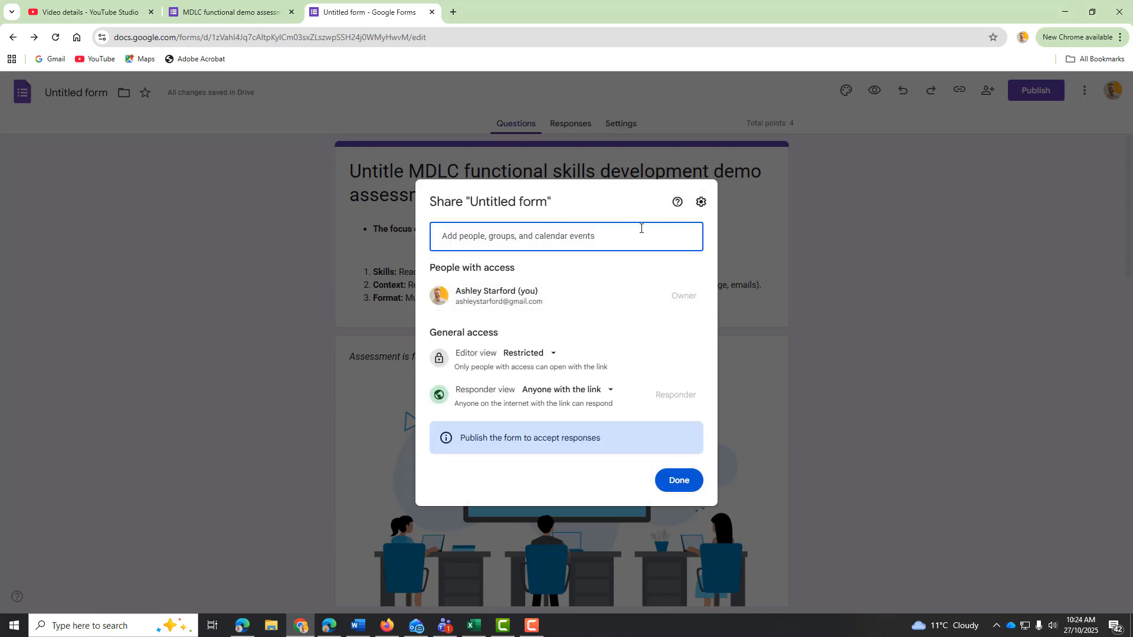
{"action": "left_click", "coordinate": [641, 229]}
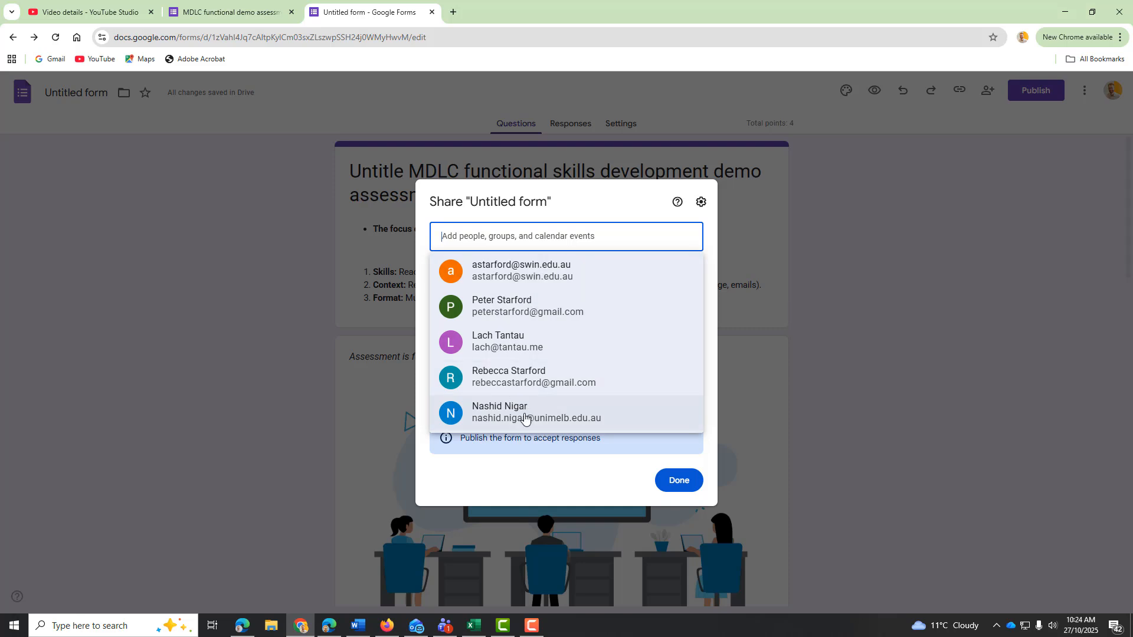
{"action": "left_click", "coordinate": [993, 387]}
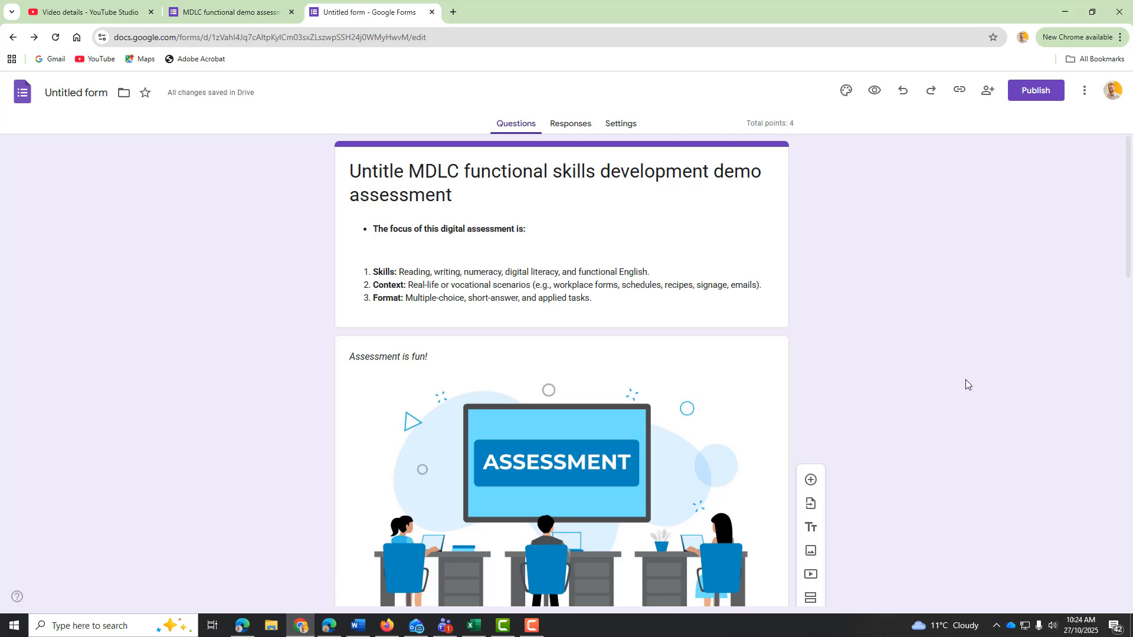
Step: Look over the form's link options and its additional actions such as embedding and printing
{"action": "left_click", "coordinate": [965, 89]}
{"action": "left_click", "coordinate": [921, 342]}
{"action": "left_click", "coordinate": [1084, 90]}
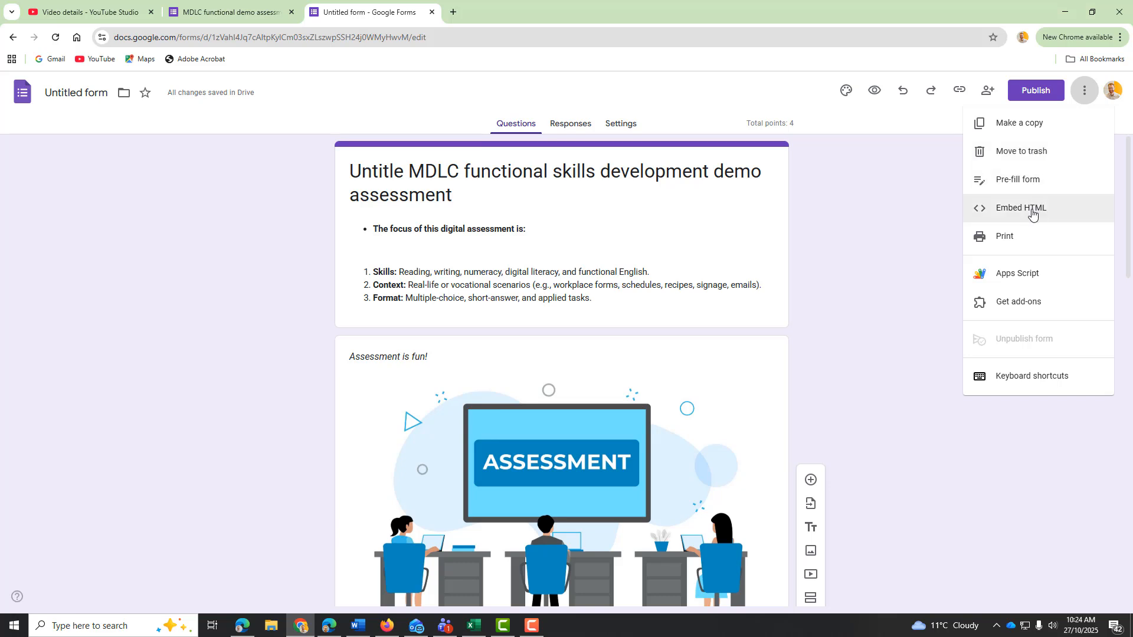
{"action": "left_click", "coordinate": [920, 163]}
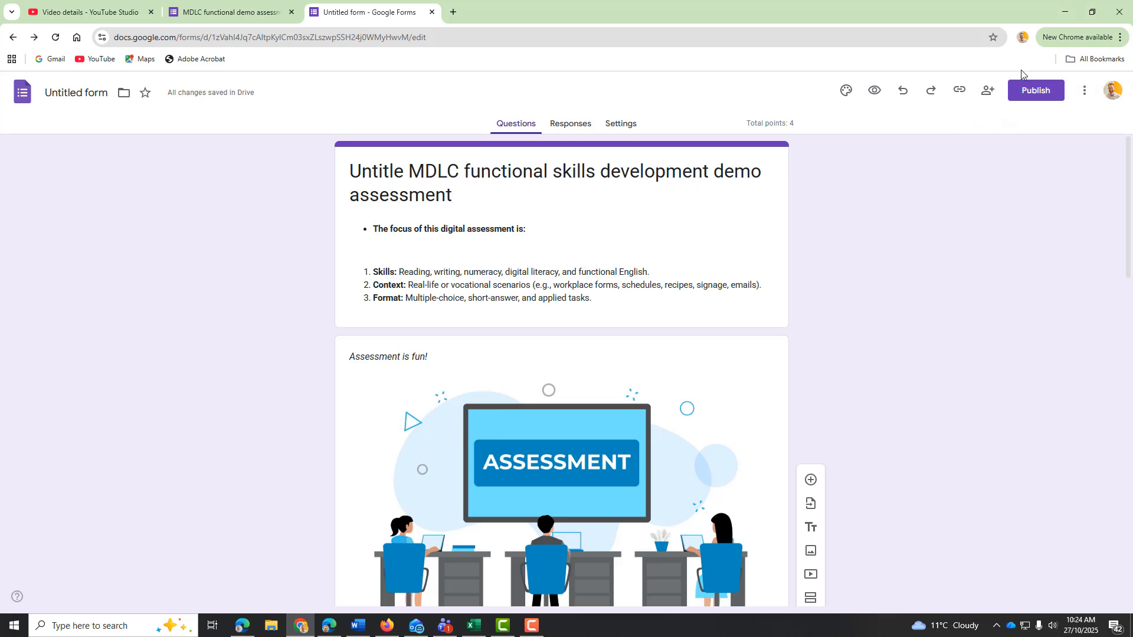
Step: Manage the form's access from the publishing options and set Editor view to "Anyone with the link"
{"action": "left_click", "coordinate": [1038, 92]}
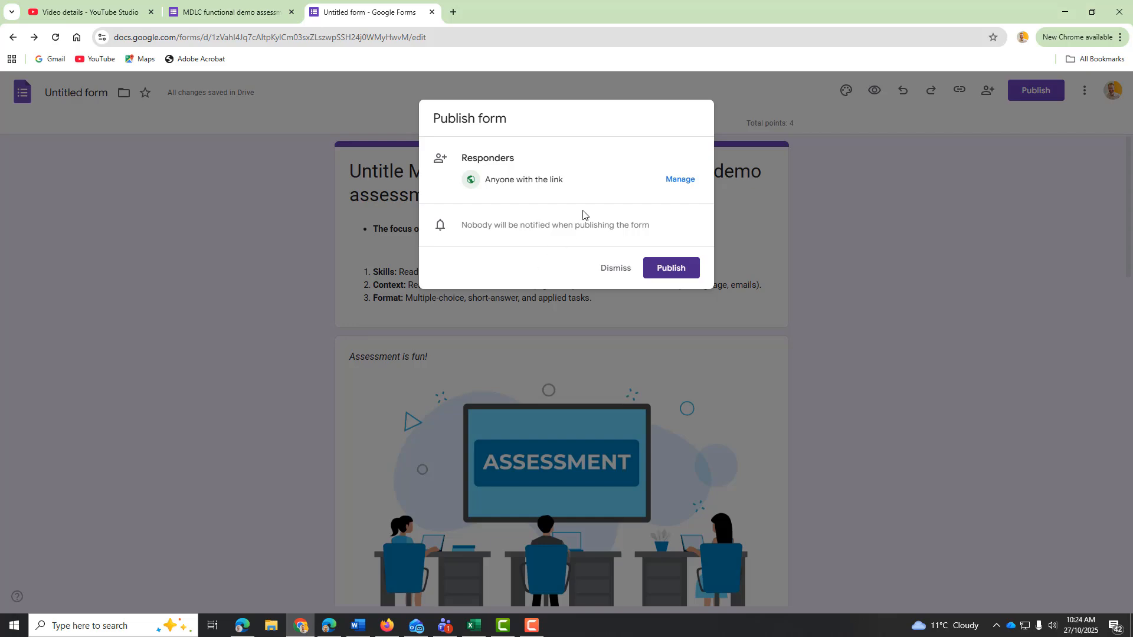
{"action": "left_click", "coordinate": [679, 180]}
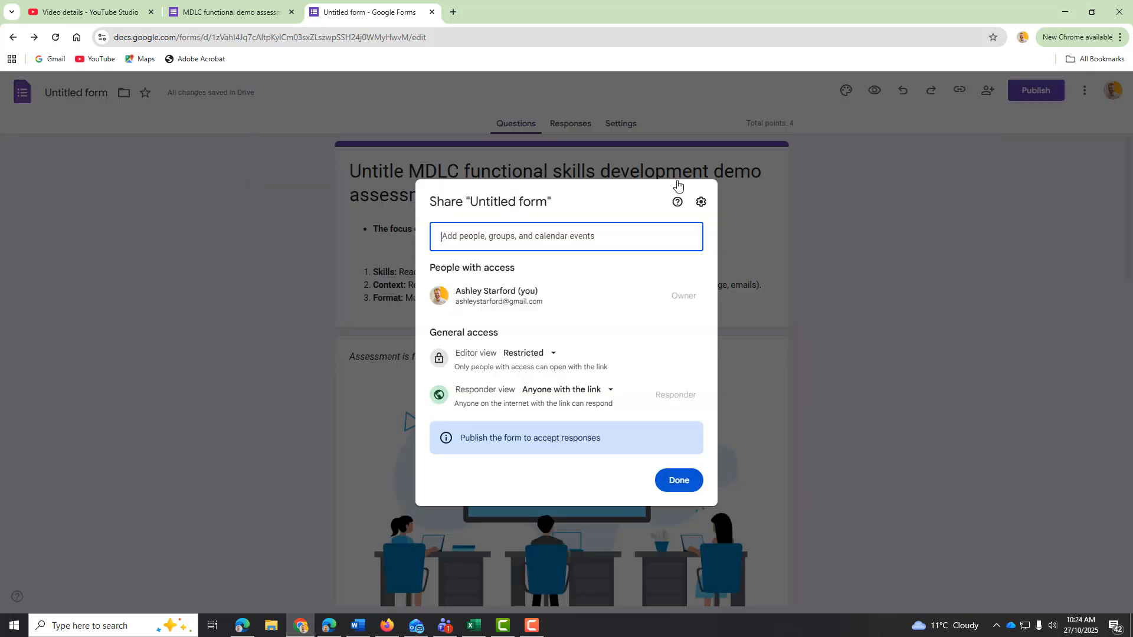
{"action": "left_click", "coordinate": [549, 354]}
{"action": "left_click", "coordinate": [569, 409]}
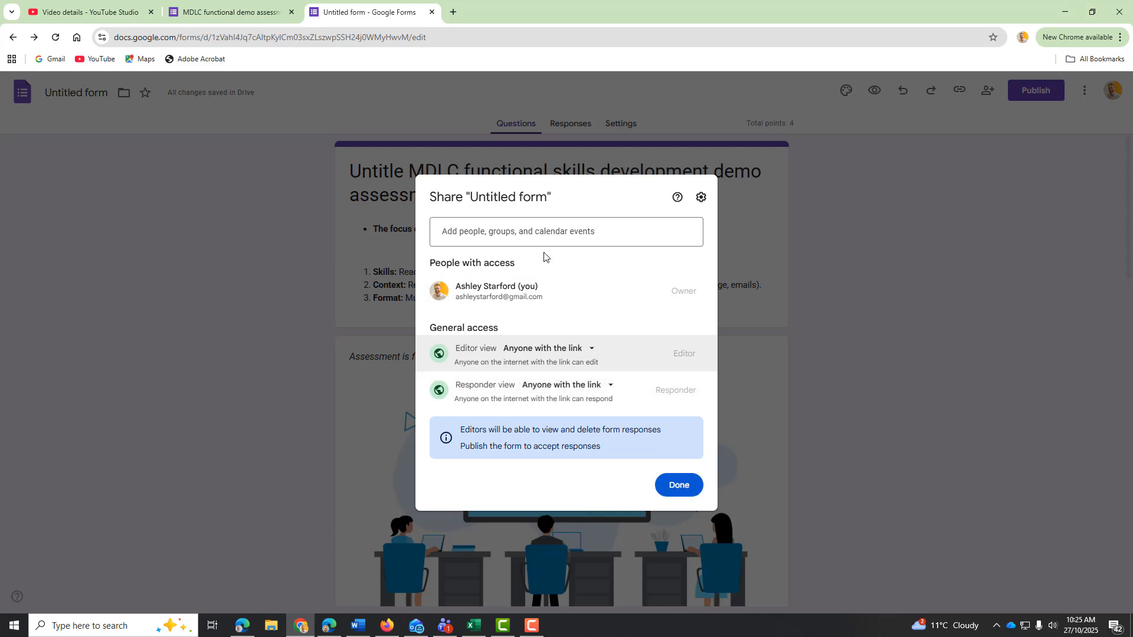
Step: Finish the sharing settings and publish the form
{"action": "left_click", "coordinate": [531, 234]}
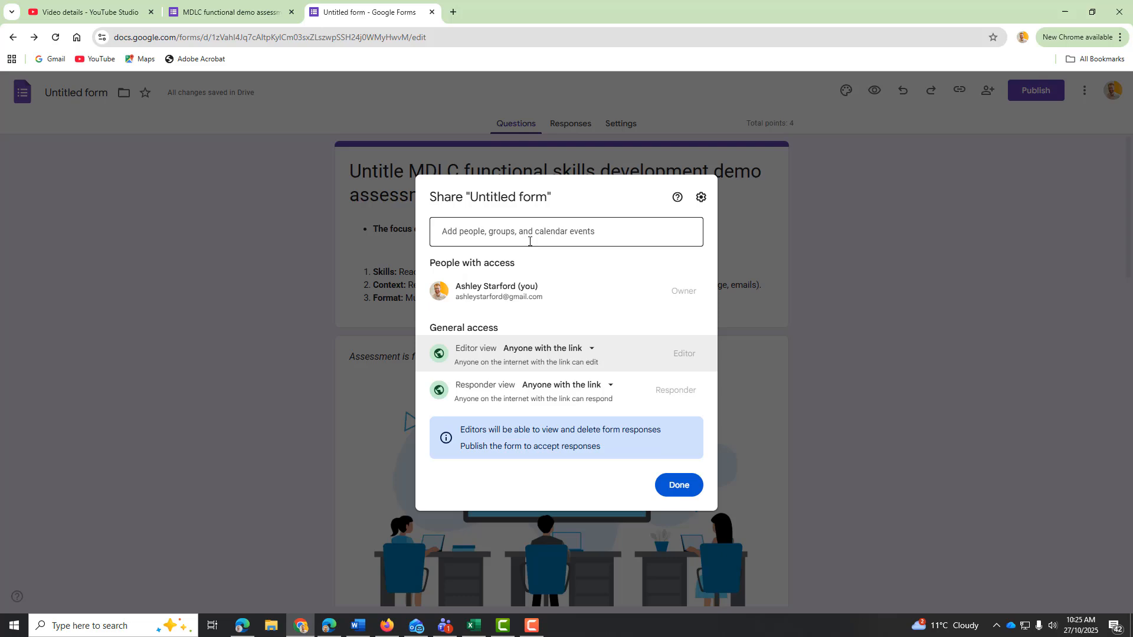
{"action": "left_click", "coordinate": [660, 485]}
{"action": "left_click", "coordinate": [669, 267]}
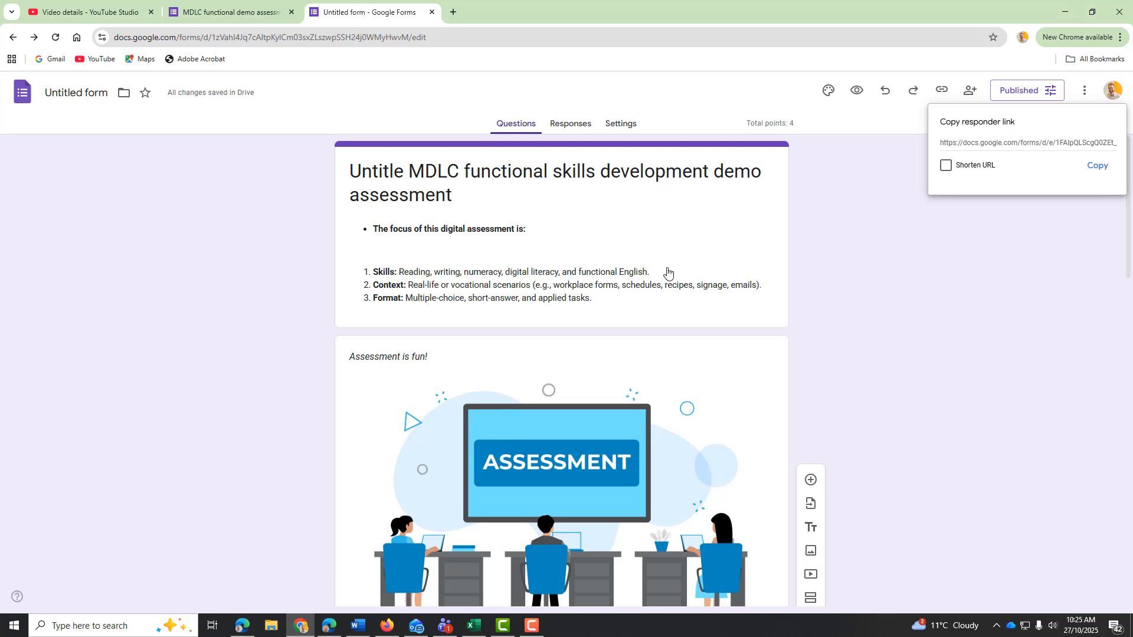
Step: Remove "Untitle" from the form's title and name the form file "MDLC functional skills development demo assessment"
{"action": "left_click", "coordinate": [411, 171]}
{"action": "key", "text": "BackSpace"}
{"action": "key", "text": "BackSpace"}
{"action": "key", "text": "BackSpace"}
{"action": "key", "text": "BackSpace"}
{"action": "key", "text": "BackSpace"}
{"action": "key", "text": "BackSpace"}
{"action": "key", "text": "BackSpace"}
{"action": "key", "text": "BackSpace"}
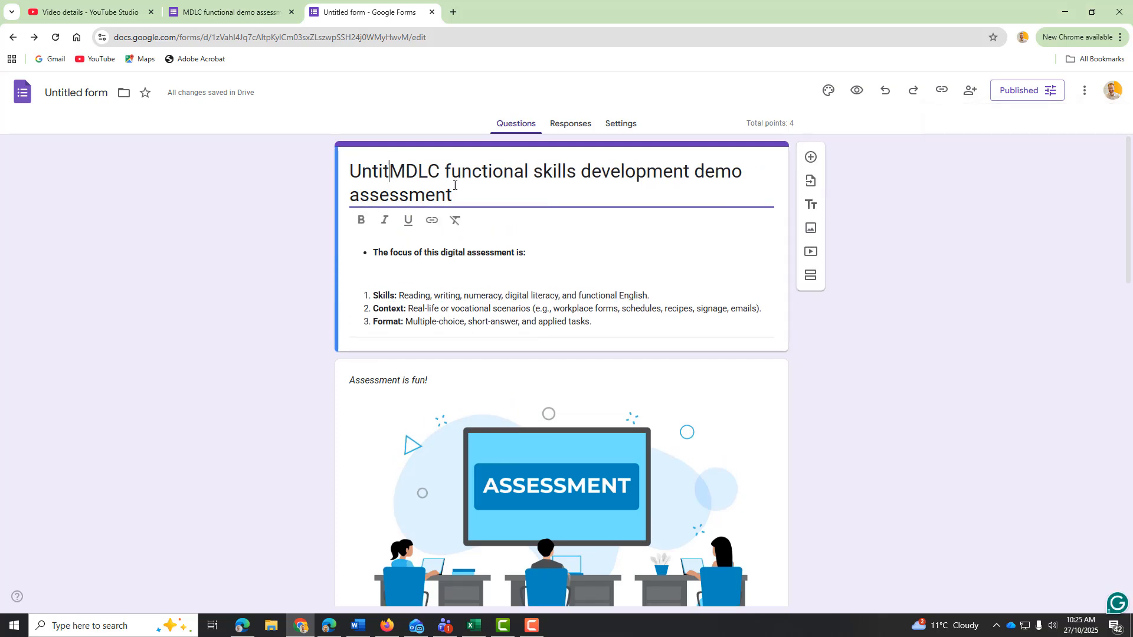
{"action": "left_click", "coordinate": [1120, 346]}
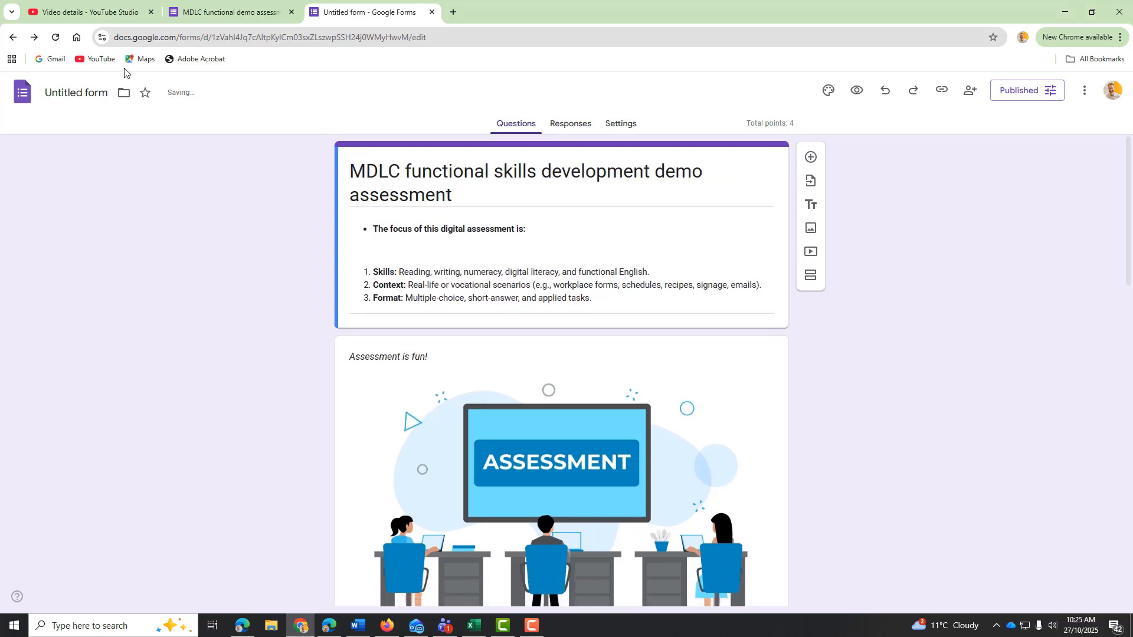
{"action": "left_click", "coordinate": [77, 93]}
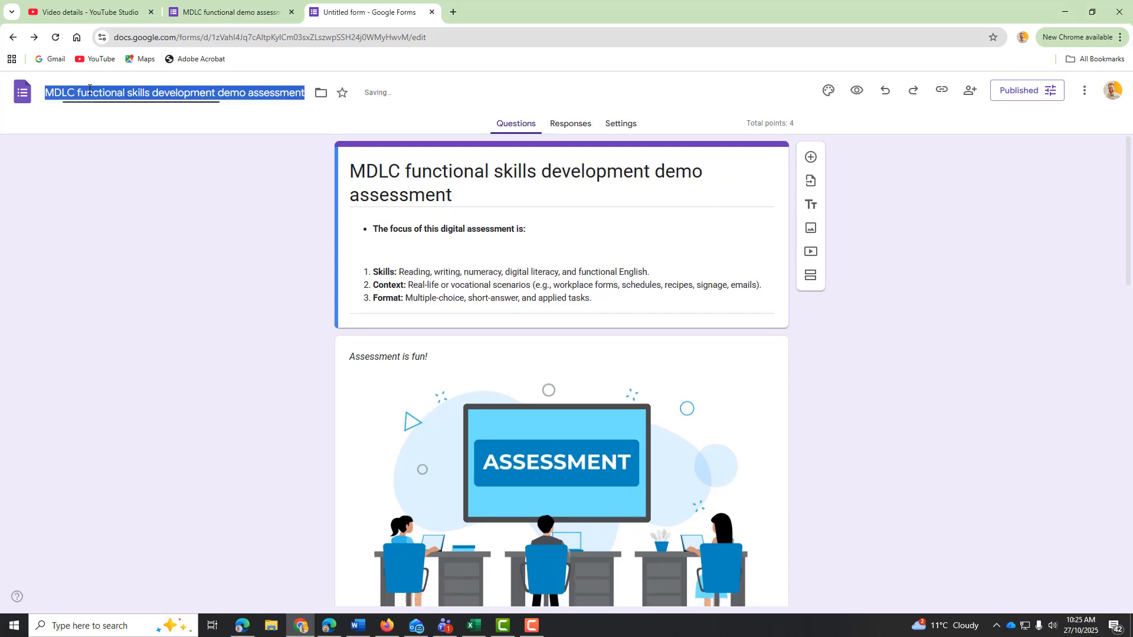
{"action": "left_click", "coordinate": [94, 211]}
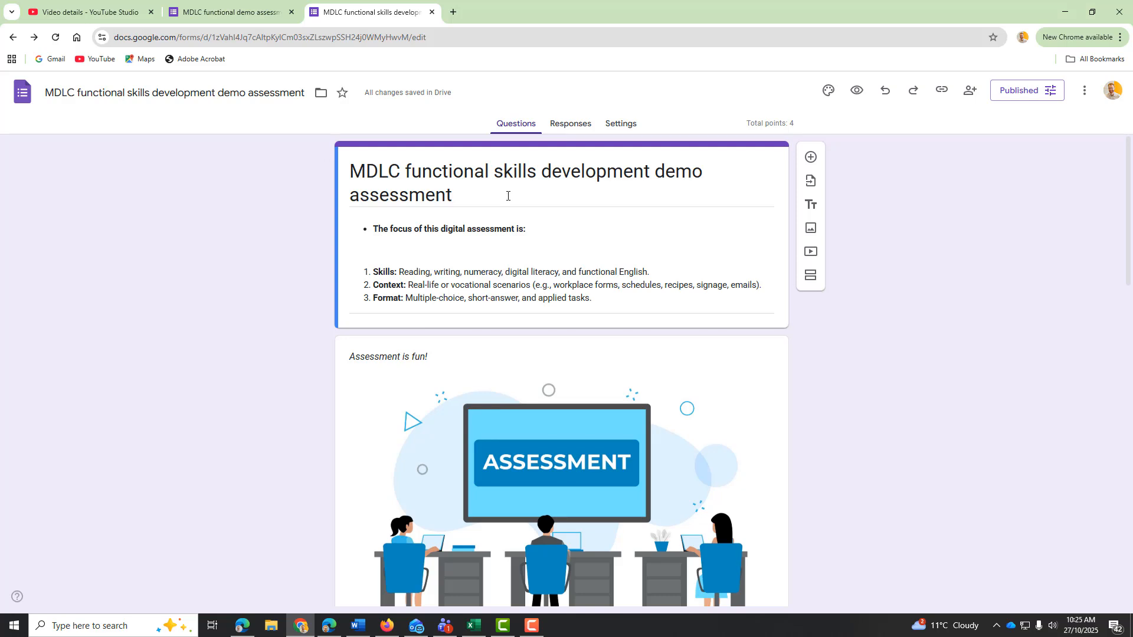
{"action": "left_click", "coordinate": [1084, 90]}
{"action": "left_click", "coordinate": [915, 240]}
Step: Return from the demo form to the Forms home page and open the recent form "MDLC functional demo assessment"
{"action": "left_click", "coordinate": [223, 19]}
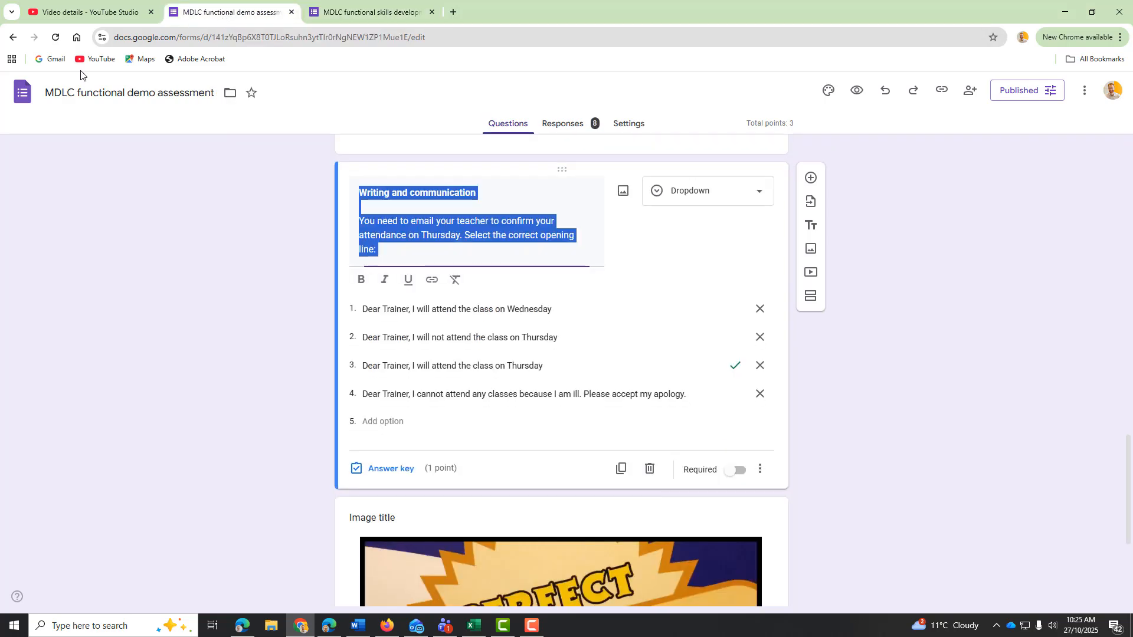
{"action": "left_click", "coordinate": [12, 37]}
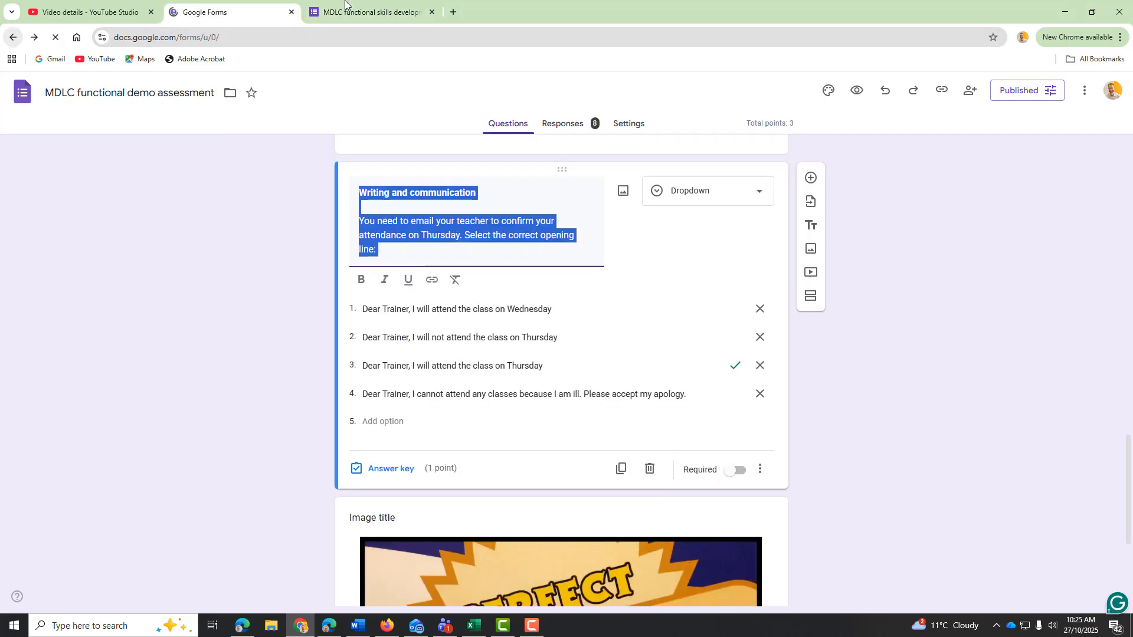
{"action": "left_click", "coordinate": [328, 13]}
{"action": "left_click", "coordinate": [257, 10]}
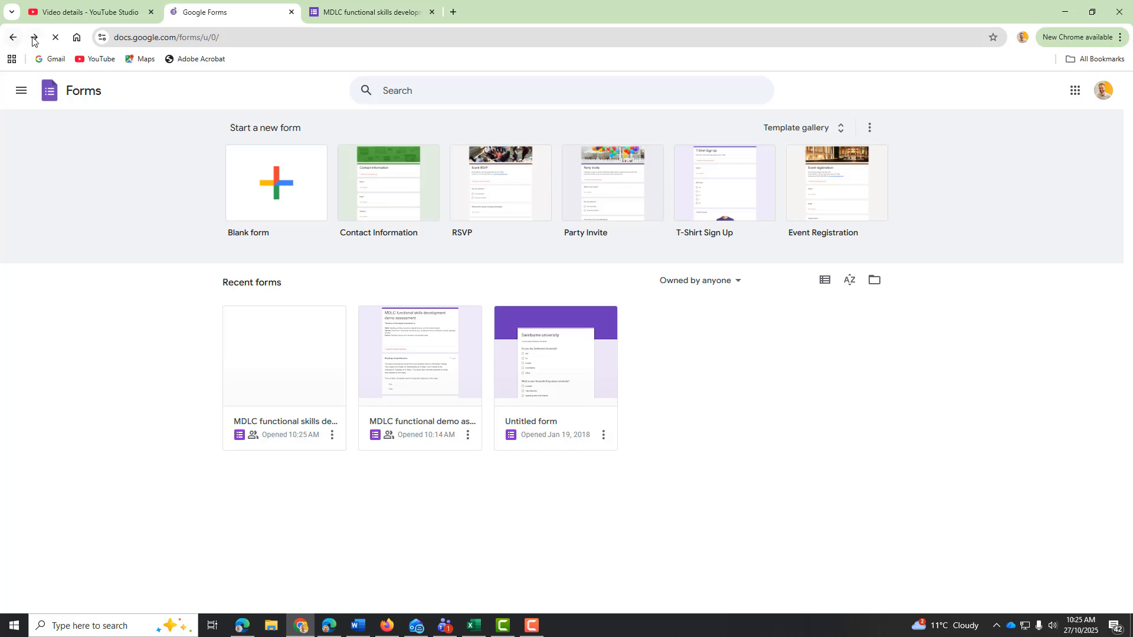
{"action": "left_click", "coordinate": [187, 41]}
{"action": "key", "text": "Return"}
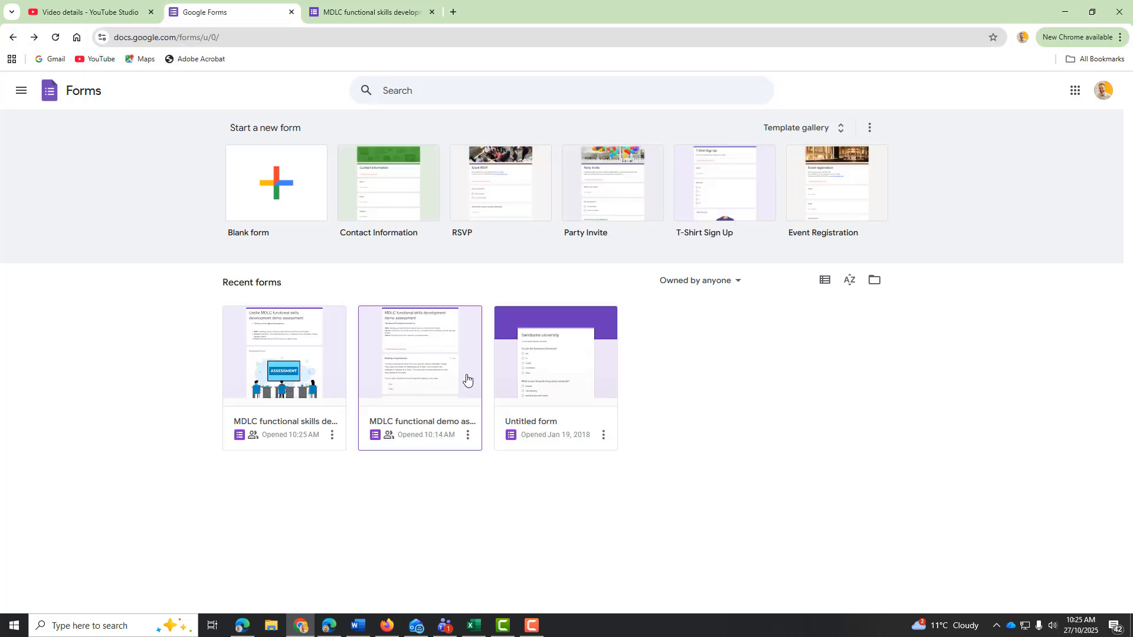
{"action": "left_click", "coordinate": [309, 334]}
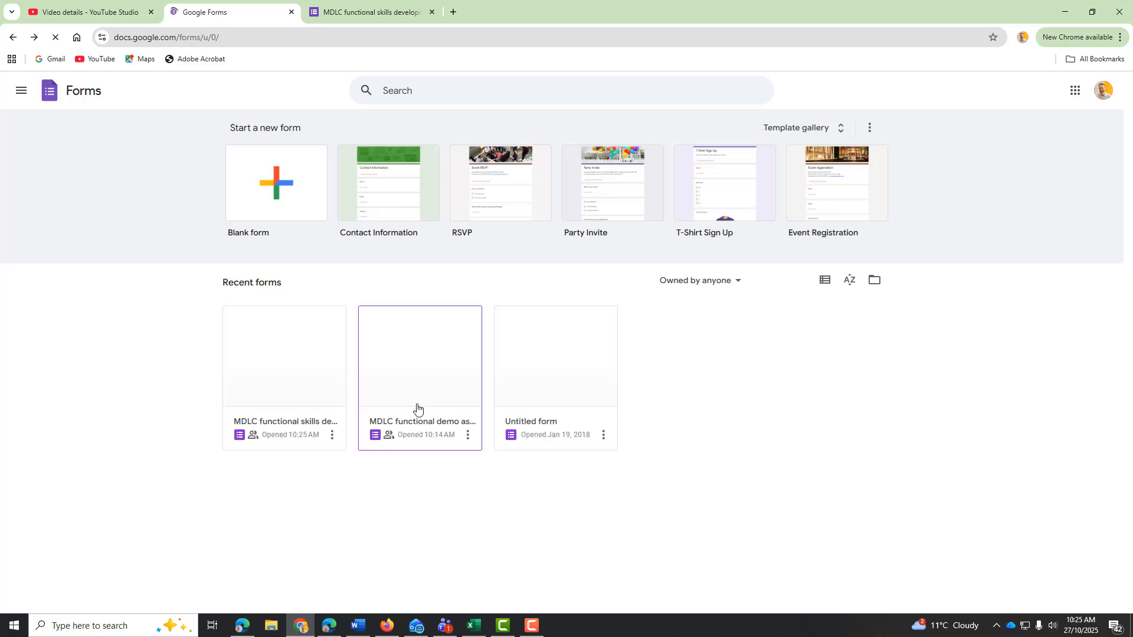
{"action": "left_click", "coordinate": [445, 382]}
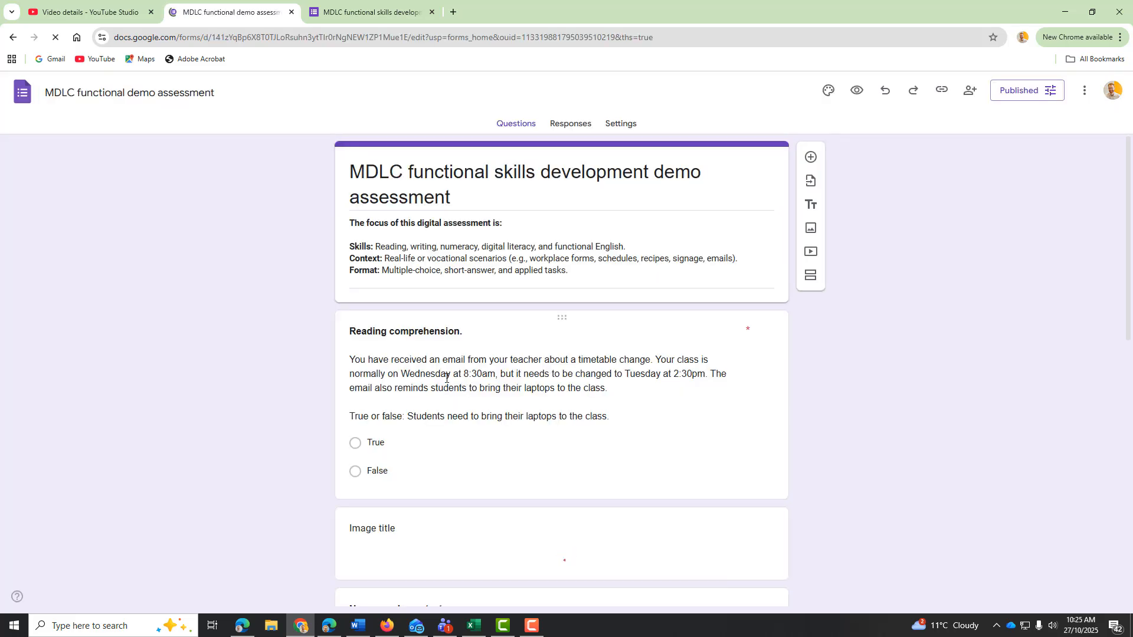
Step: Show the demo form's response summary and copy the chart of the Reading comprehension question
{"action": "left_click", "coordinate": [571, 132]}
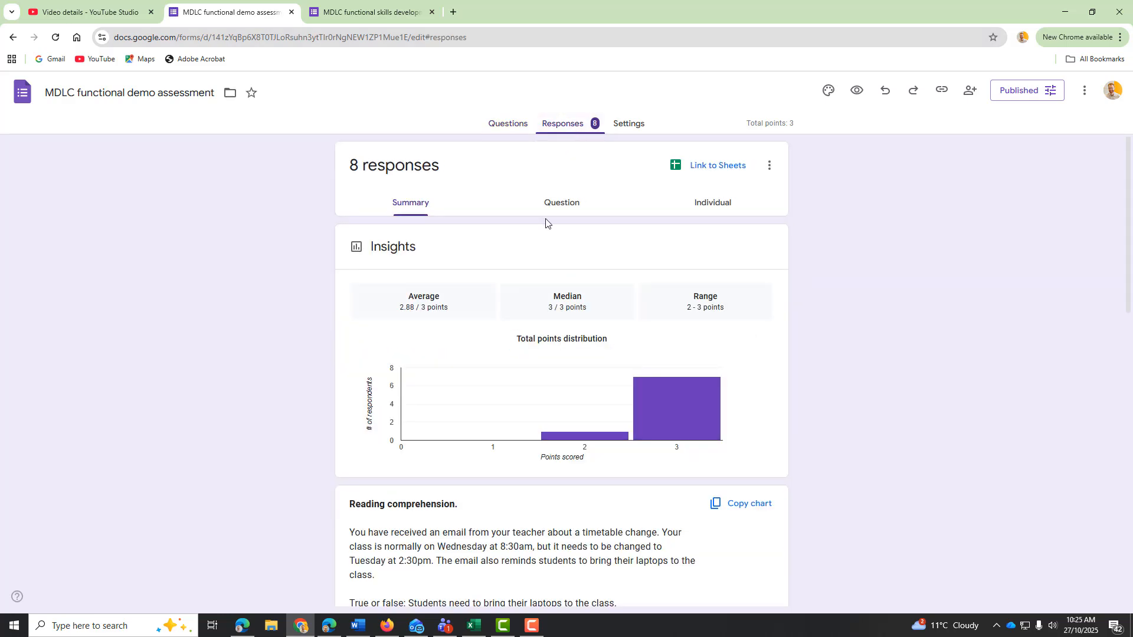
{"action": "scroll", "coordinate": [484, 260], "scroll_direction": "down", "scroll_amount": 1}
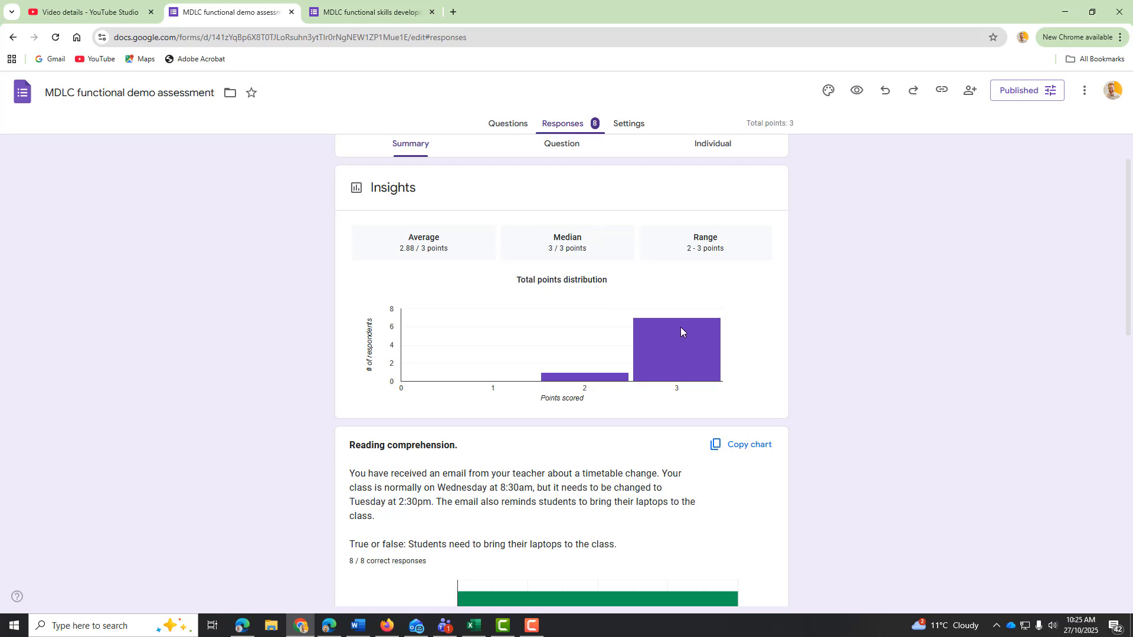
{"action": "scroll", "coordinate": [695, 361], "scroll_direction": "down", "scroll_amount": 2}
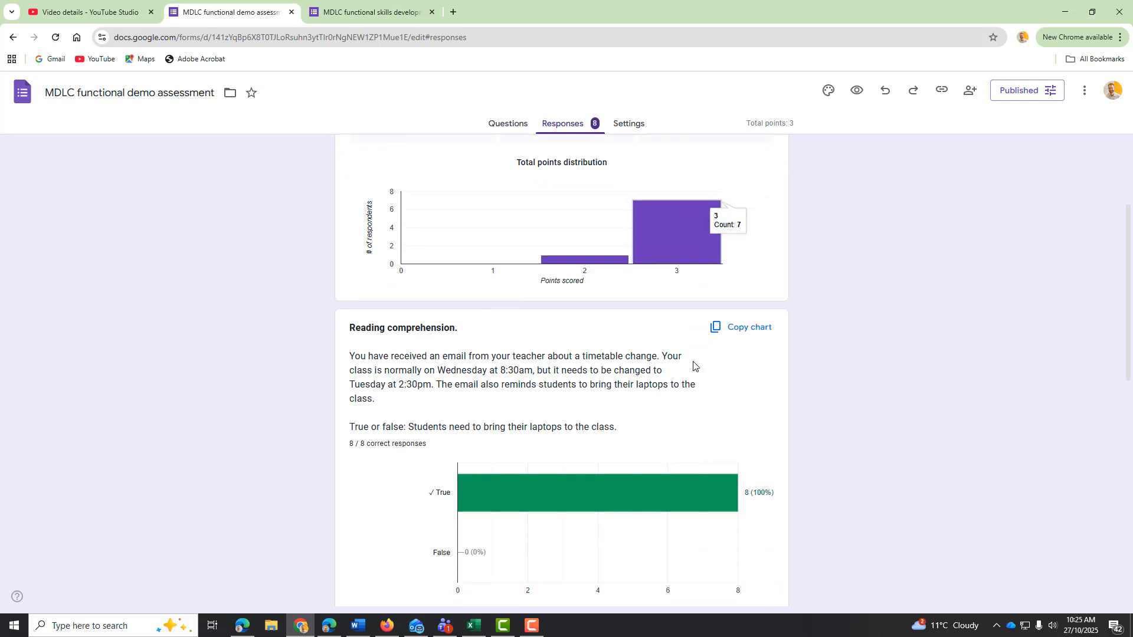
{"action": "scroll", "coordinate": [694, 363], "scroll_direction": "down", "scroll_amount": 2}
{"action": "left_click", "coordinate": [746, 212]}
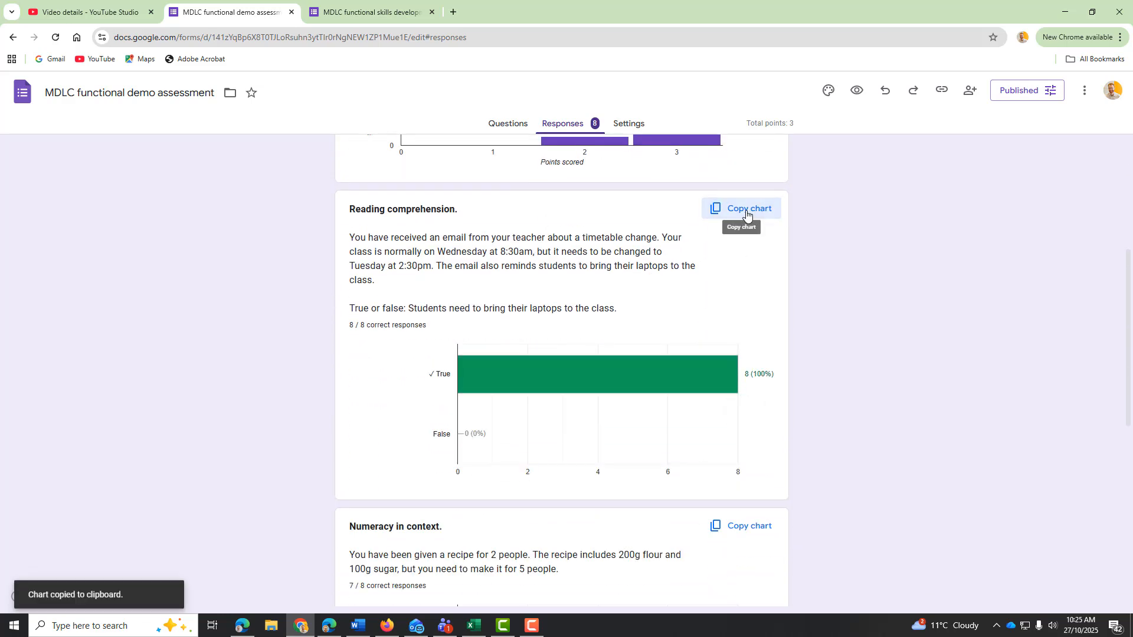
Step: Examine the response charts of the "Numeracy in context" and "Writing and communication" questions
{"action": "scroll", "coordinate": [581, 372], "scroll_direction": "down", "scroll_amount": 4}
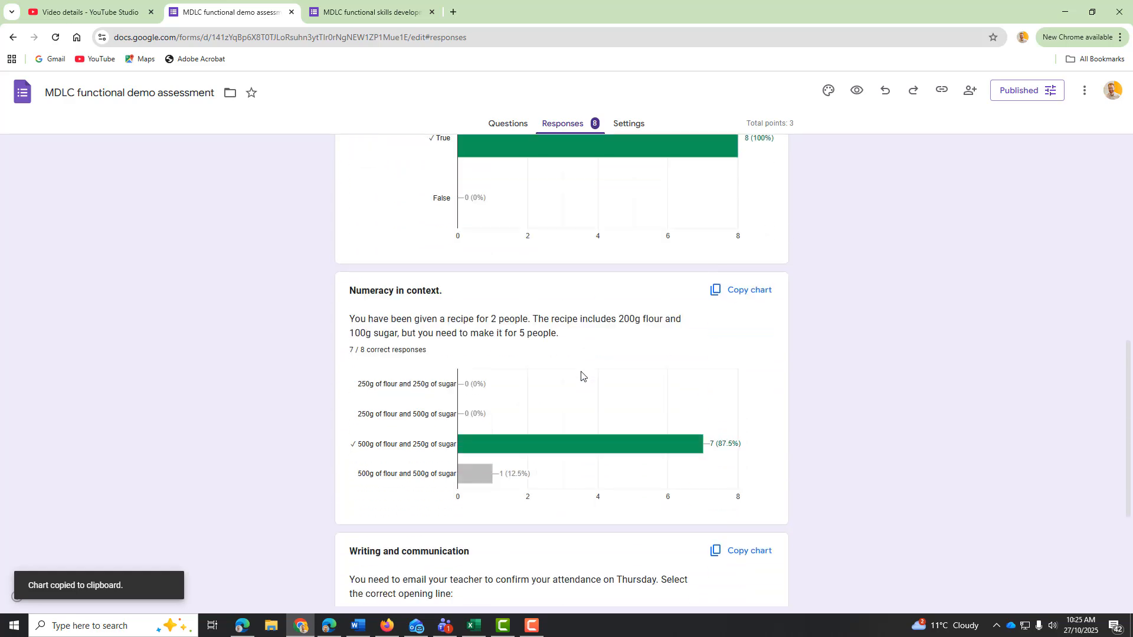
{"action": "scroll", "coordinate": [581, 376], "scroll_direction": "down", "scroll_amount": 2}
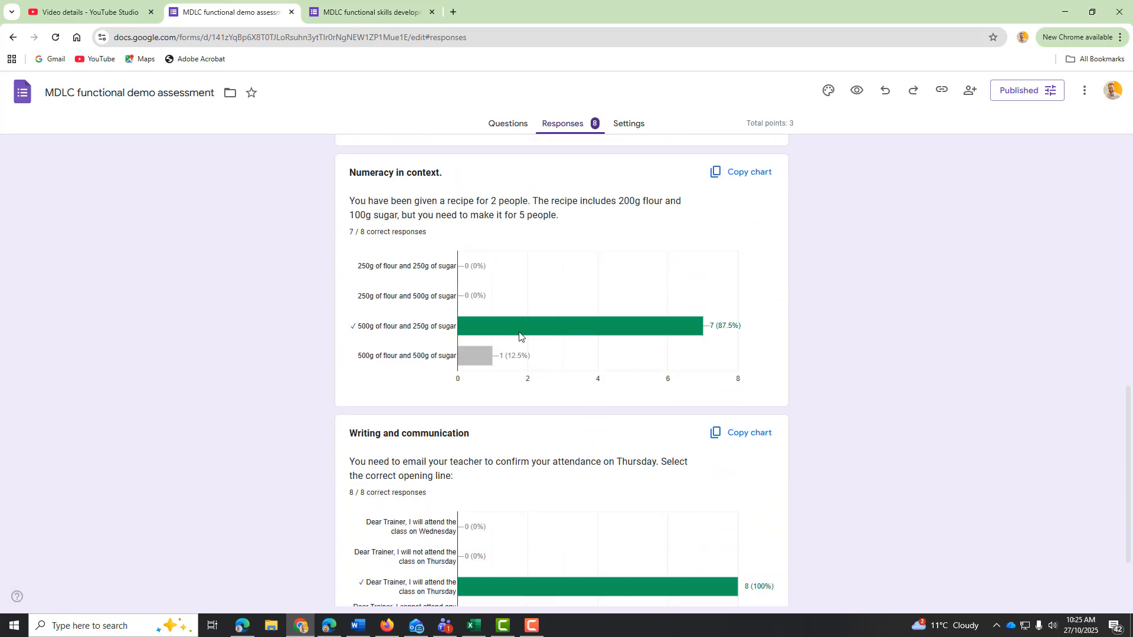
{"action": "scroll", "coordinate": [561, 331], "scroll_direction": "down", "scroll_amount": 2}
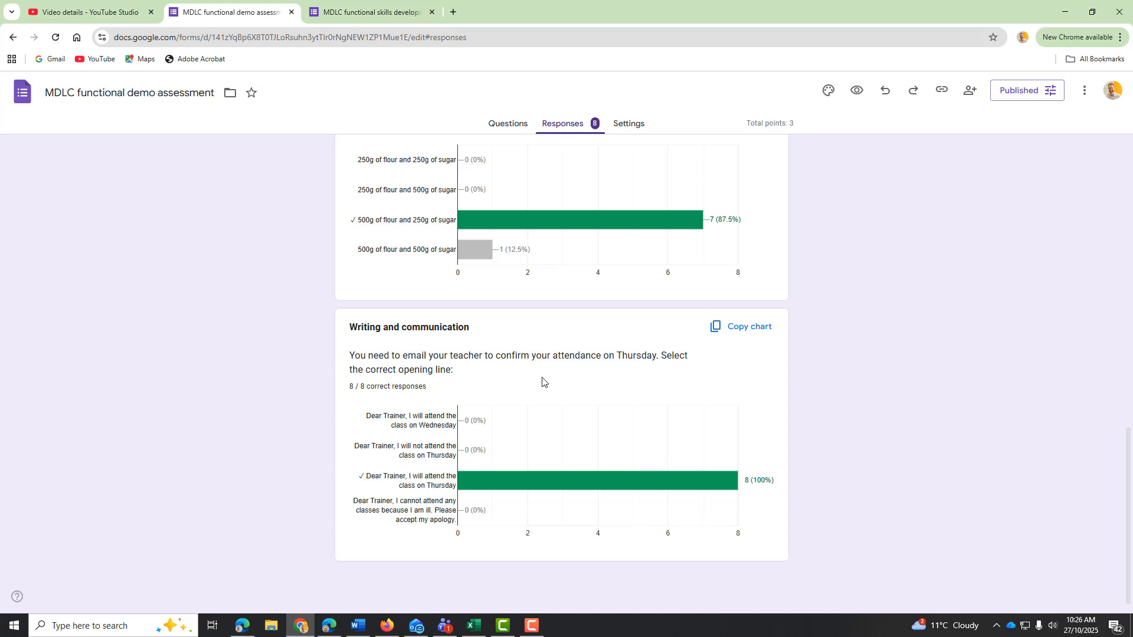
{"action": "left_click_drag", "start_coordinate": [423, 476], "coordinate": [380, 478]}
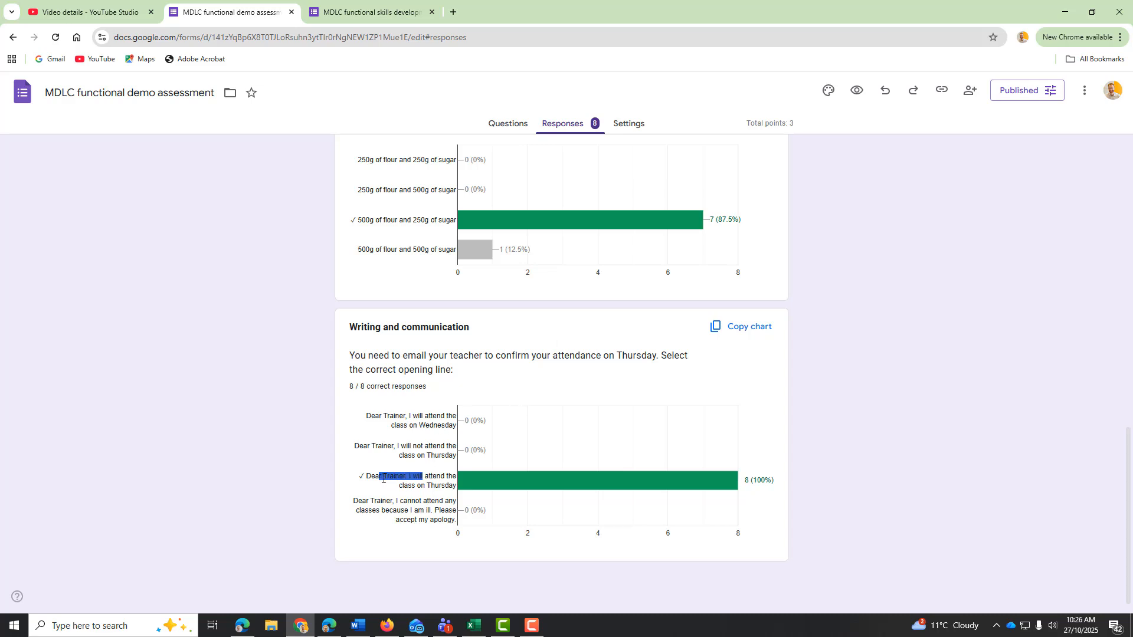
{"action": "left_click", "coordinate": [415, 468]}
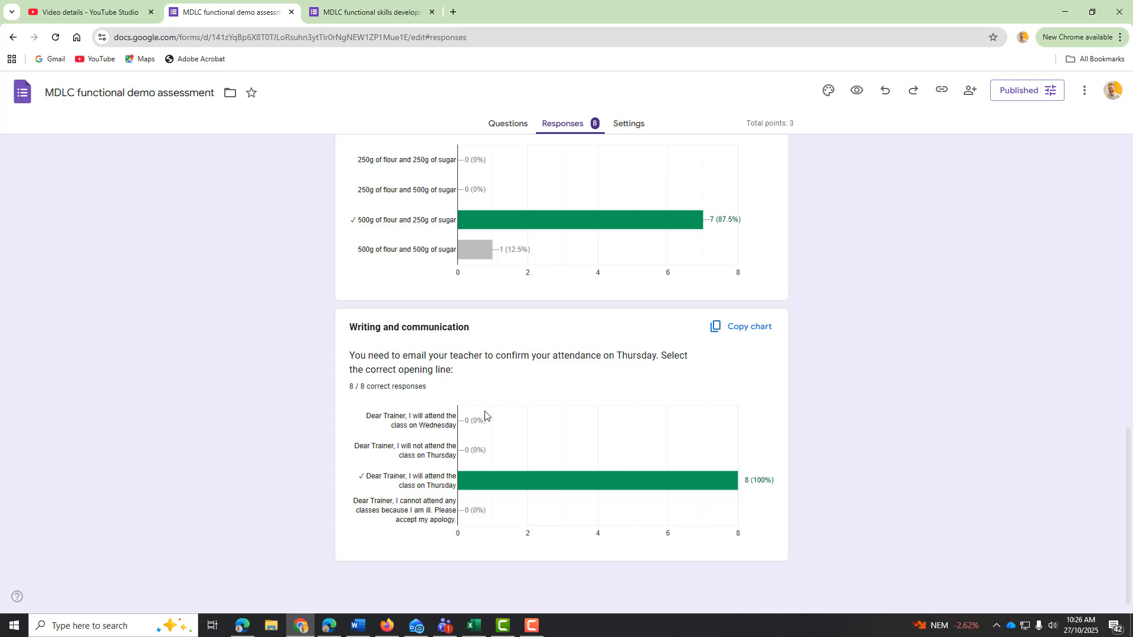
{"action": "scroll", "coordinate": [485, 413], "scroll_direction": "up", "scroll_amount": 10}
{"action": "scroll", "coordinate": [495, 411], "scroll_direction": "up", "scroll_amount": 2}
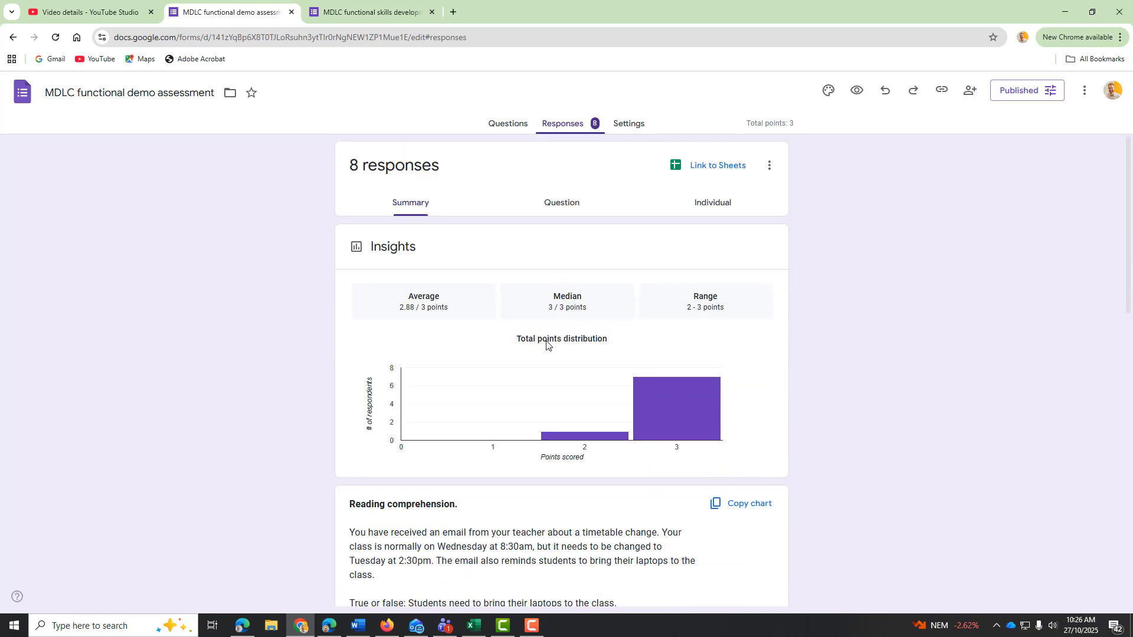
Step: Link the demo form's responses to a new spreadsheet under the suggested name
{"action": "left_click", "coordinate": [768, 166]}
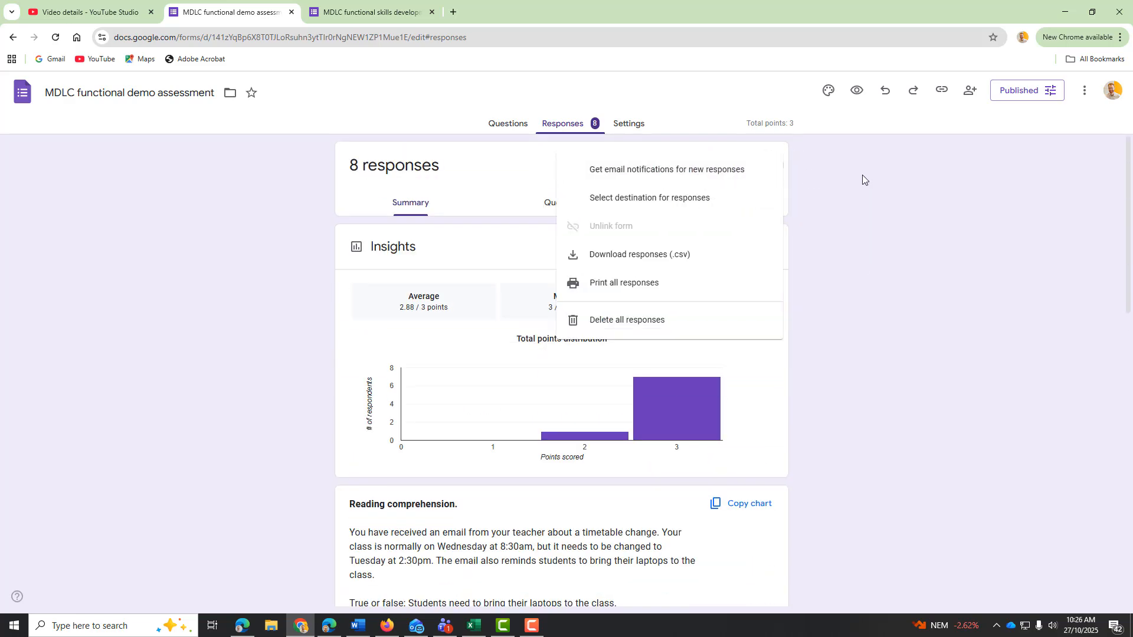
{"action": "left_click", "coordinate": [840, 241]}
{"action": "left_click", "coordinate": [724, 172]}
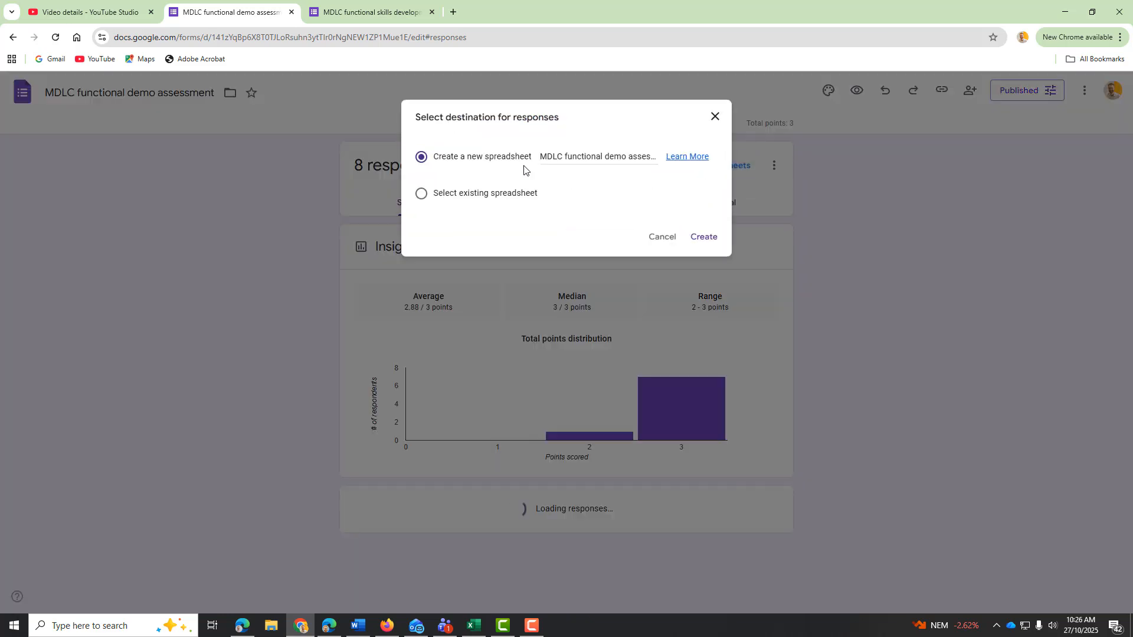
{"action": "left_click", "coordinate": [705, 238]}
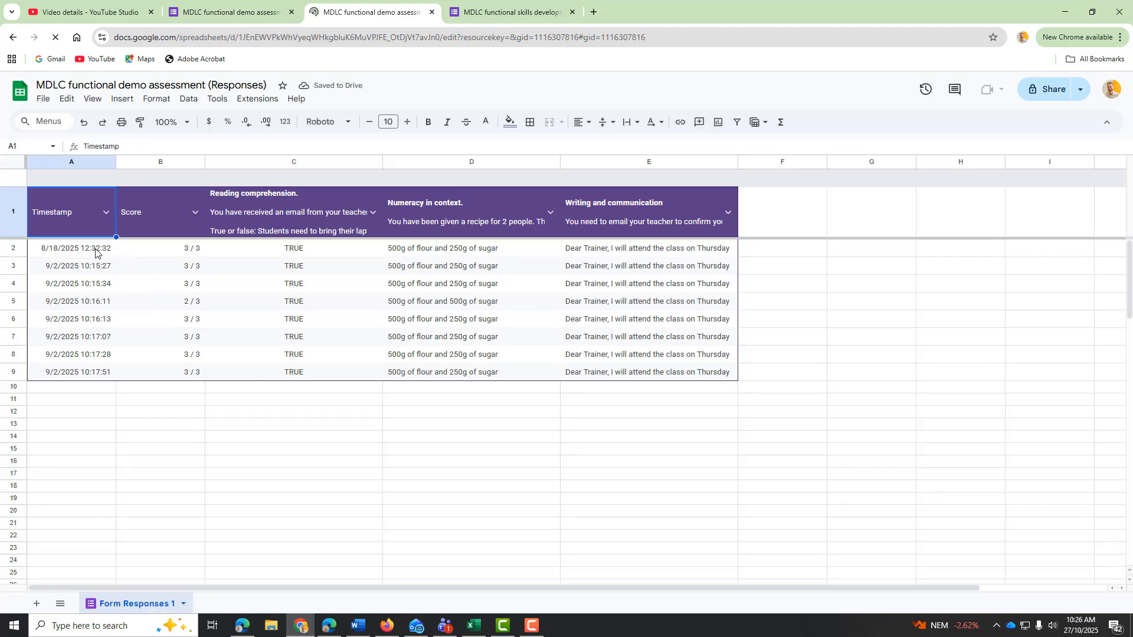
Step: Look over the submitted answers in the responses spreadsheet and return to the "MDLC functional skills development demo assessment" form
{"action": "left_click", "coordinate": [96, 248]}
{"action": "left_click", "coordinate": [292, 510]}
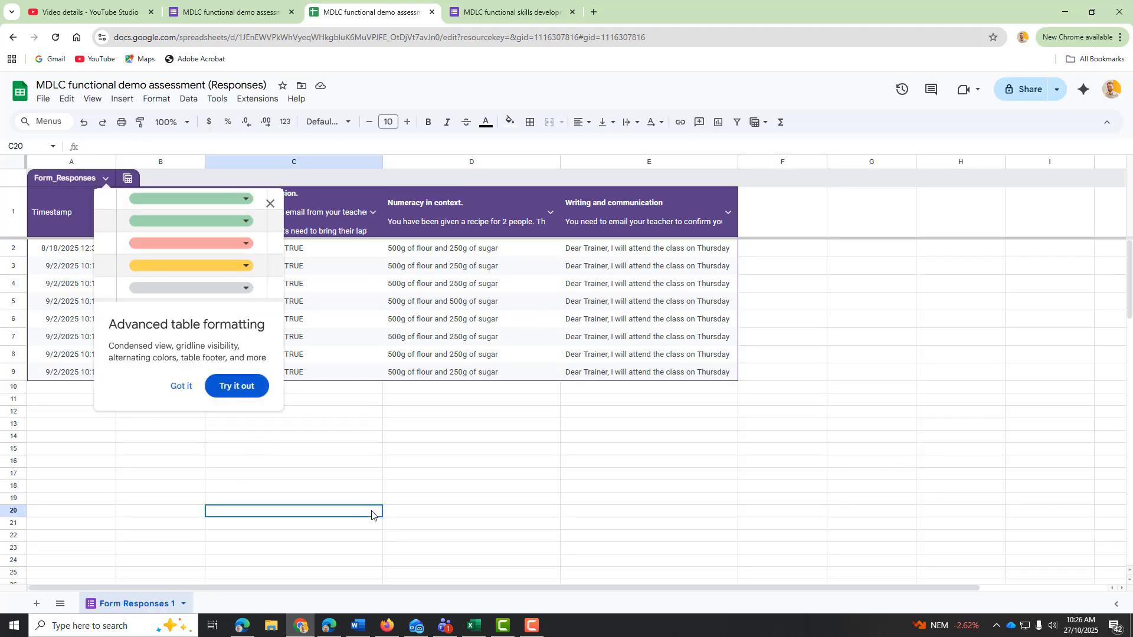
{"action": "left_click", "coordinate": [432, 464]}
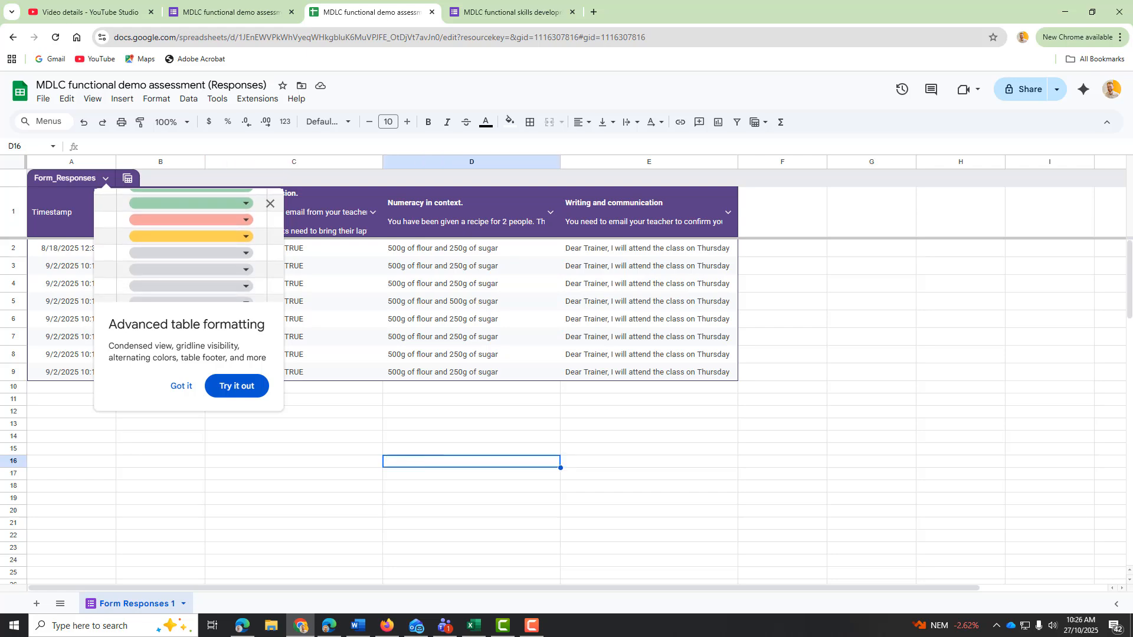
{"action": "left_click", "coordinate": [246, 13]}
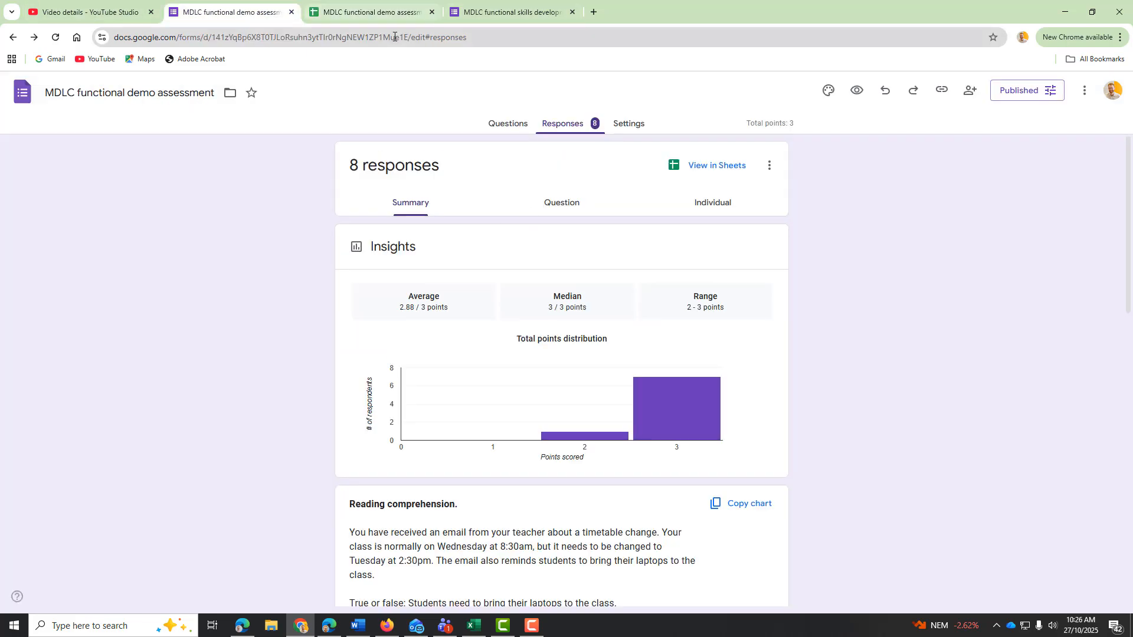
{"action": "left_click", "coordinate": [512, 12]}
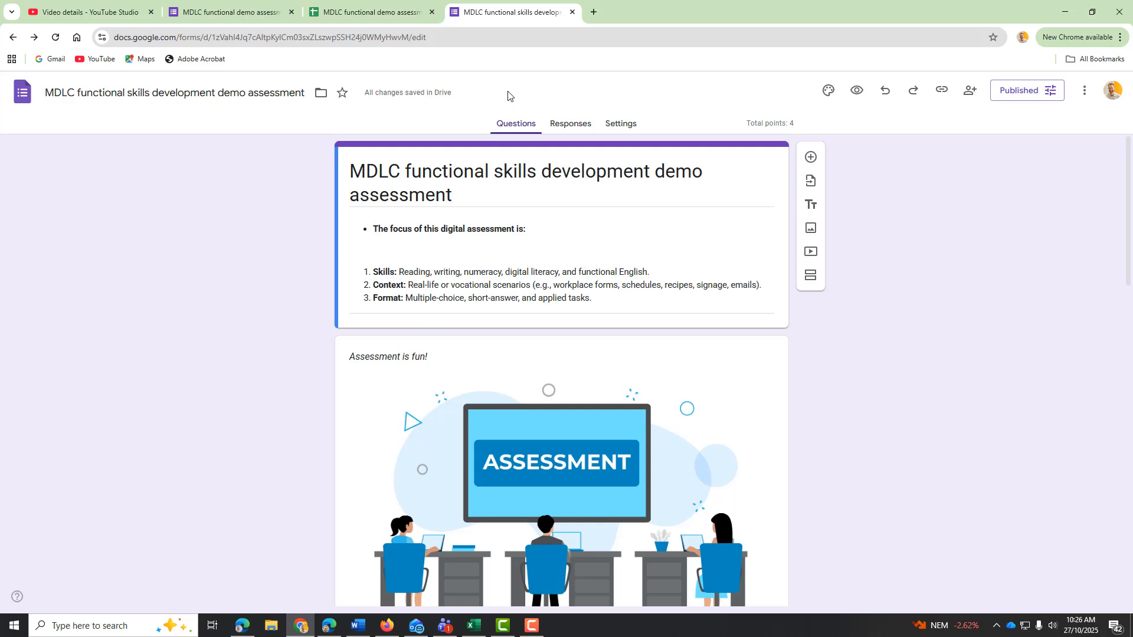